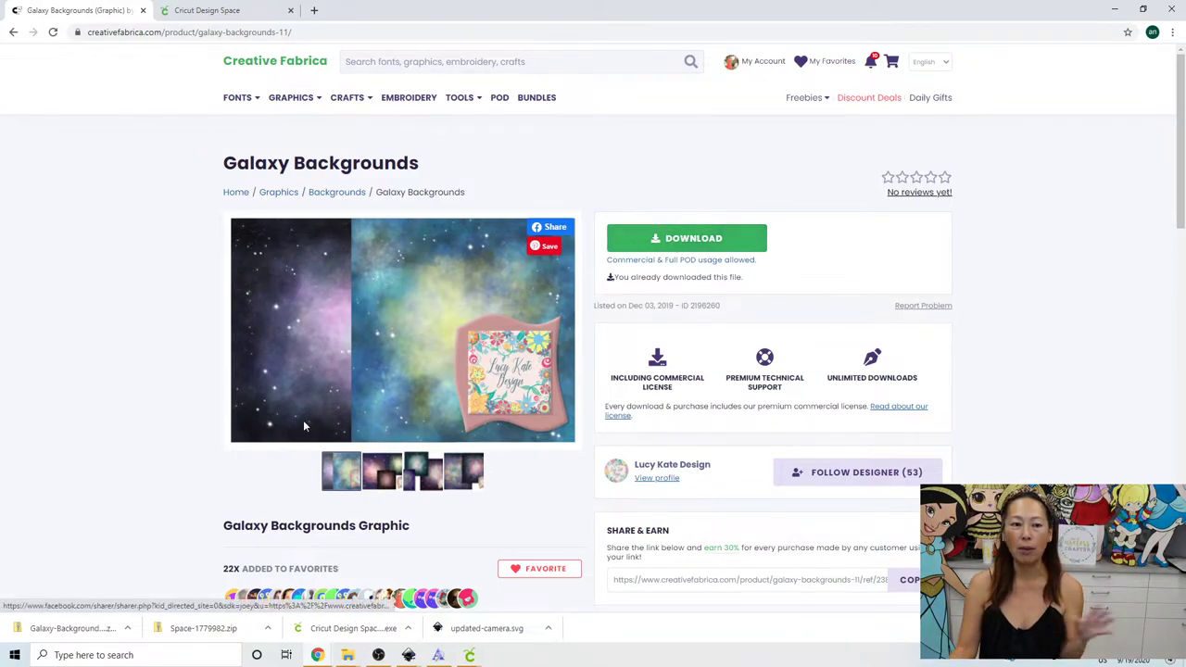
# Switch to the Cricut Design Space desktop app and start a new blank project
pyautogui.click(229, 10)
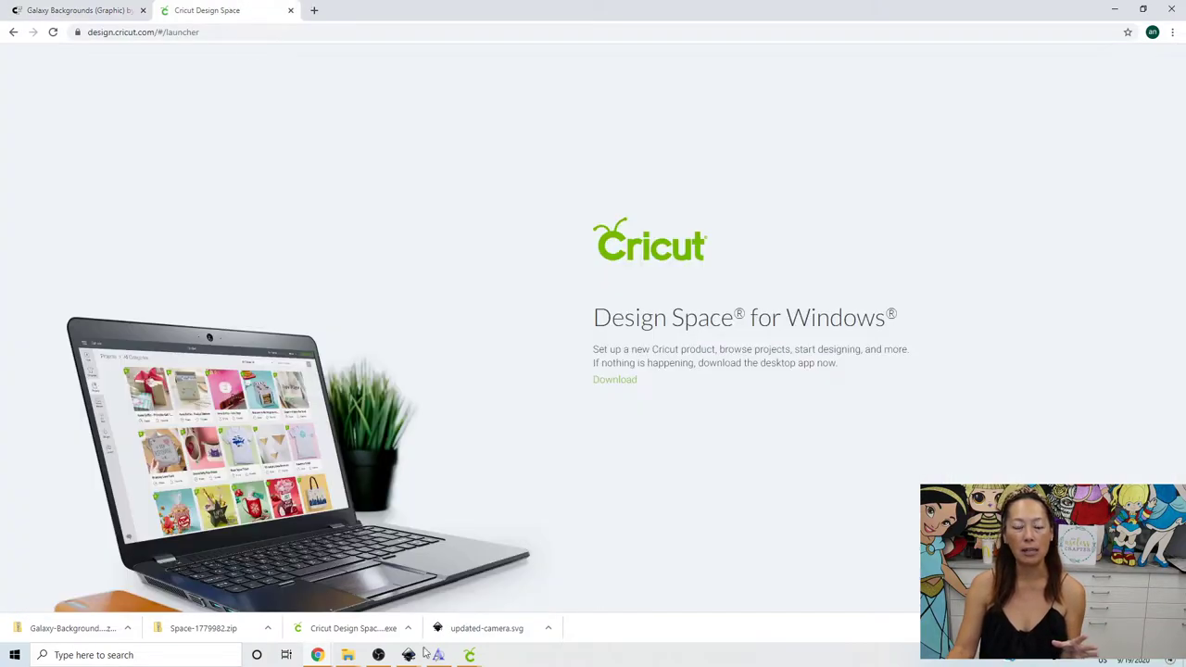
pyautogui.moveTo(469, 655)
pyautogui.click(405, 602)
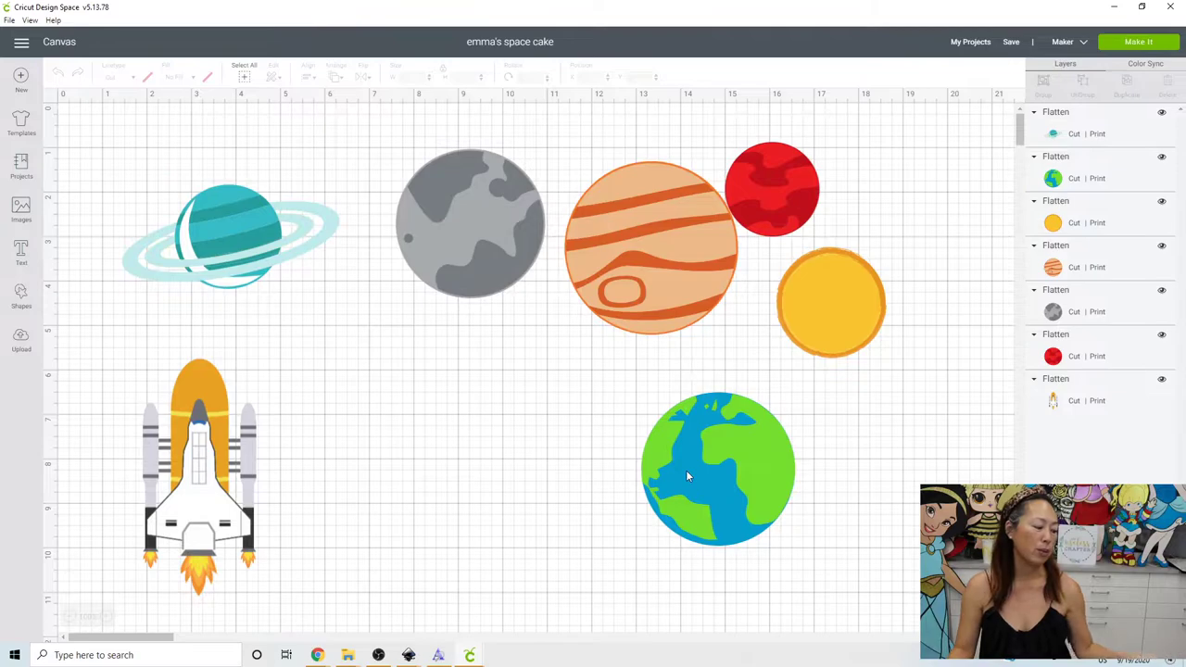
pyautogui.click(22, 79)
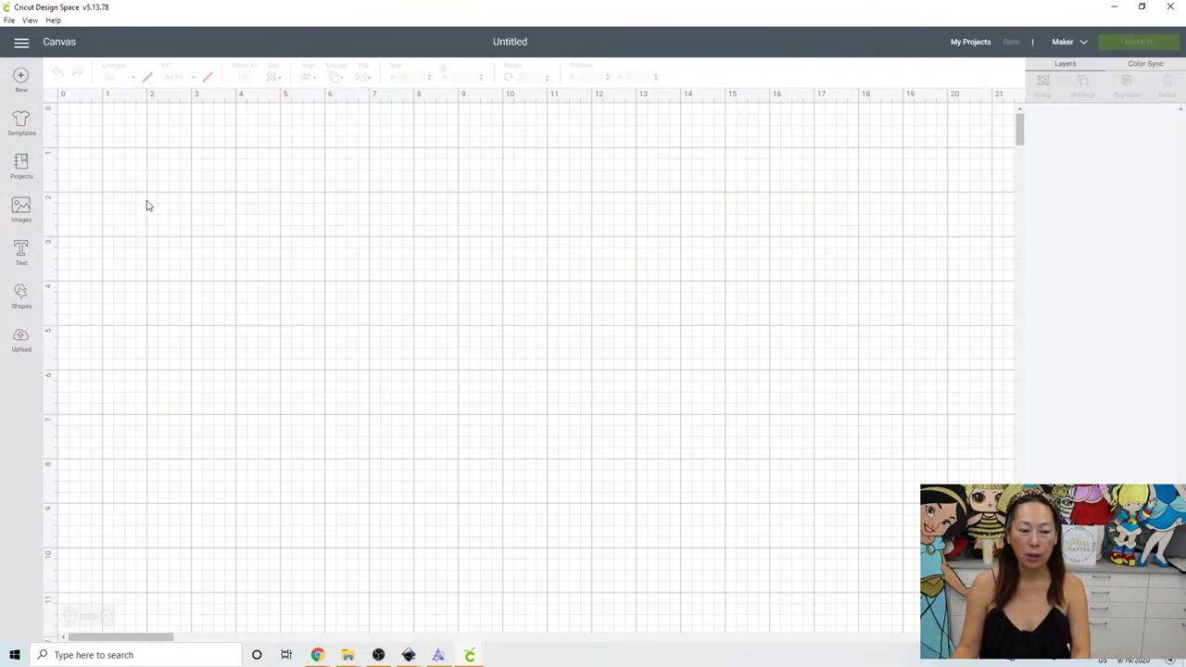
# Begin an image upload and browse the computer's files to the Desktop folder
pyautogui.click(22, 335)
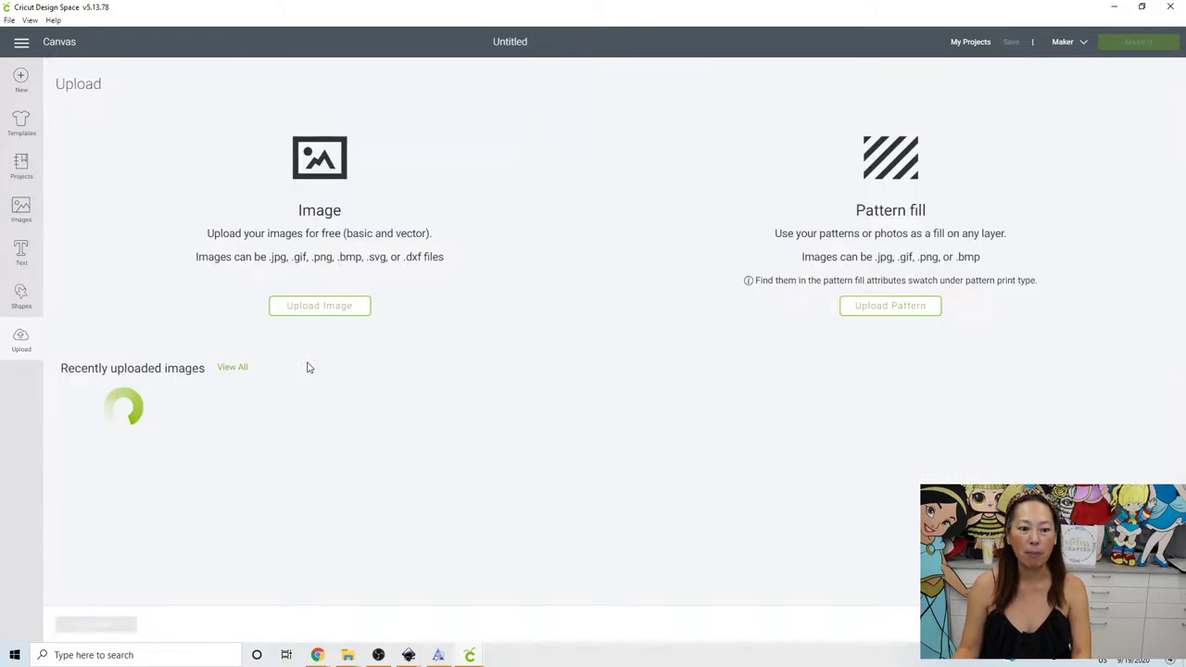
pyautogui.click(321, 306)
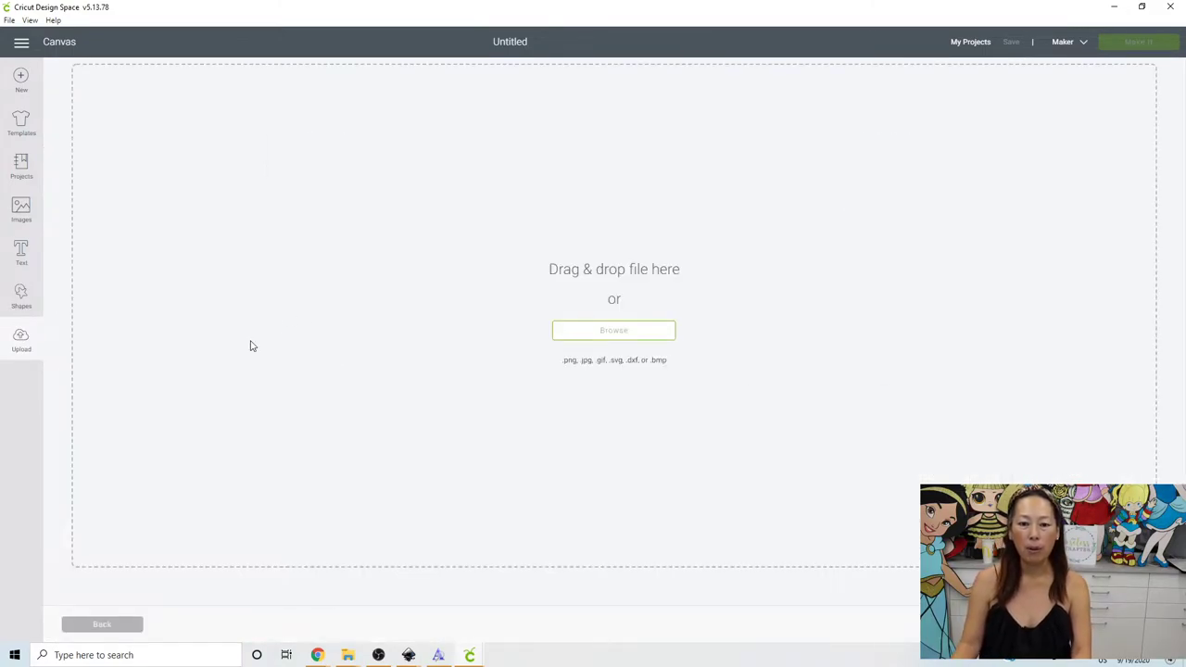
pyautogui.click(609, 339)
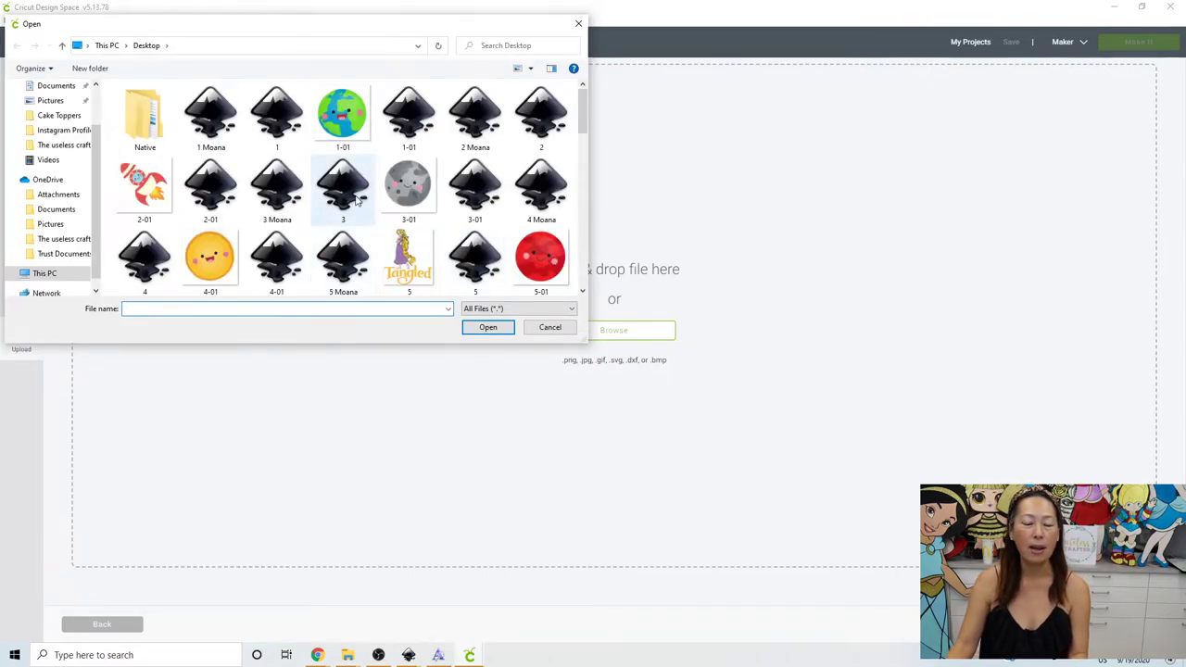
pyautogui.scroll(3, 70, 102)
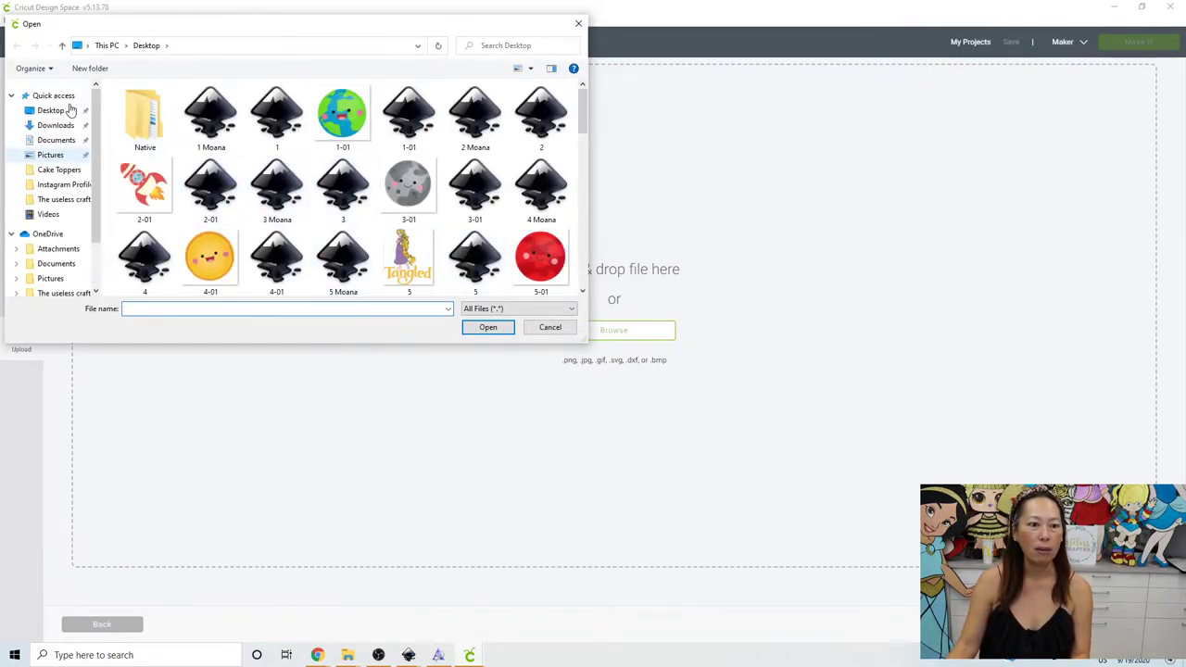
pyautogui.click(65, 125)
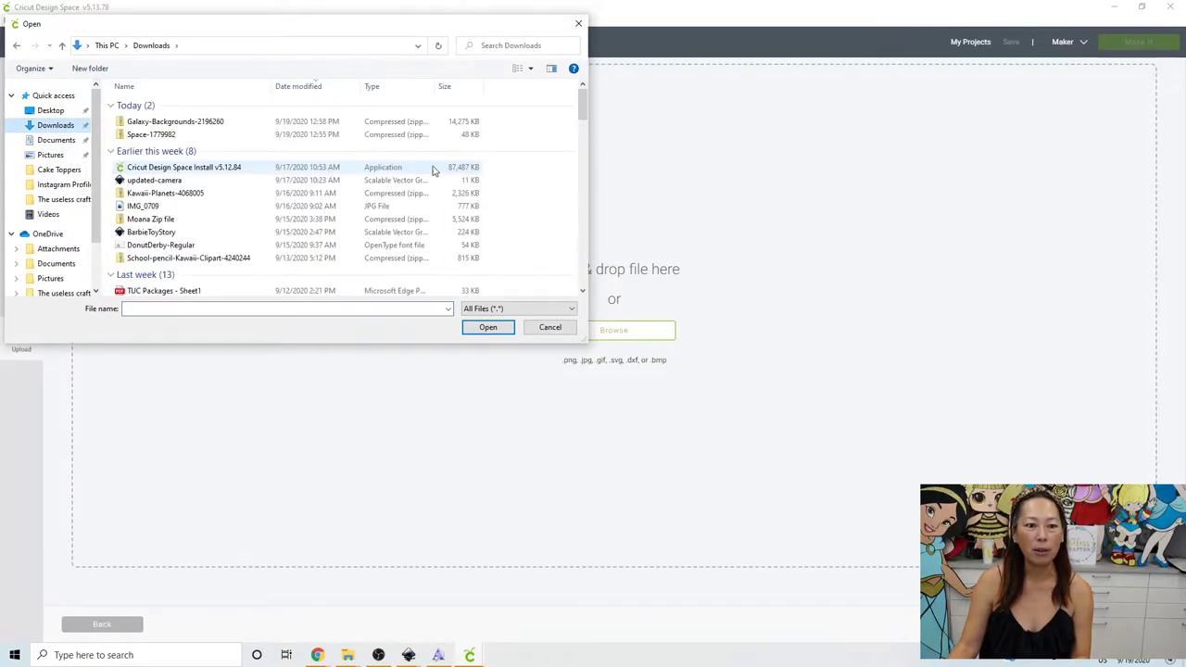
pyautogui.click(51, 110)
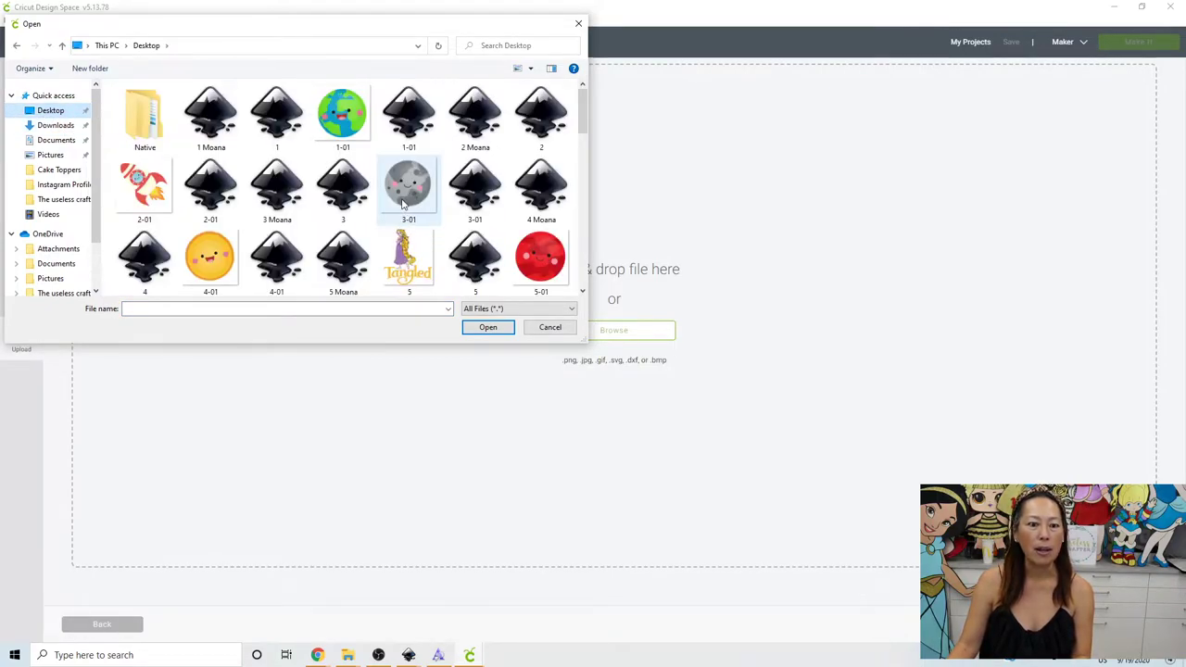
# Upload the LKD Galaxy 3 picture from the Desktop and save it to the uploaded images
pyautogui.scroll(-3, 403, 204)
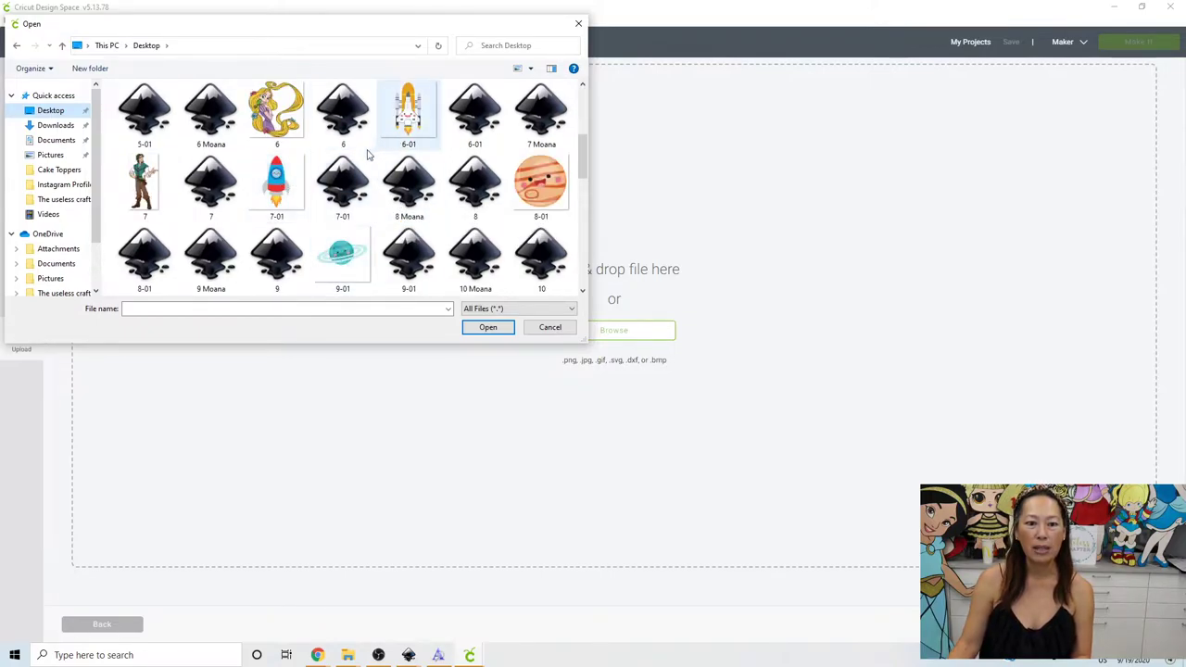
pyautogui.scroll(-2, 338, 252)
pyautogui.scroll(-1, 339, 255)
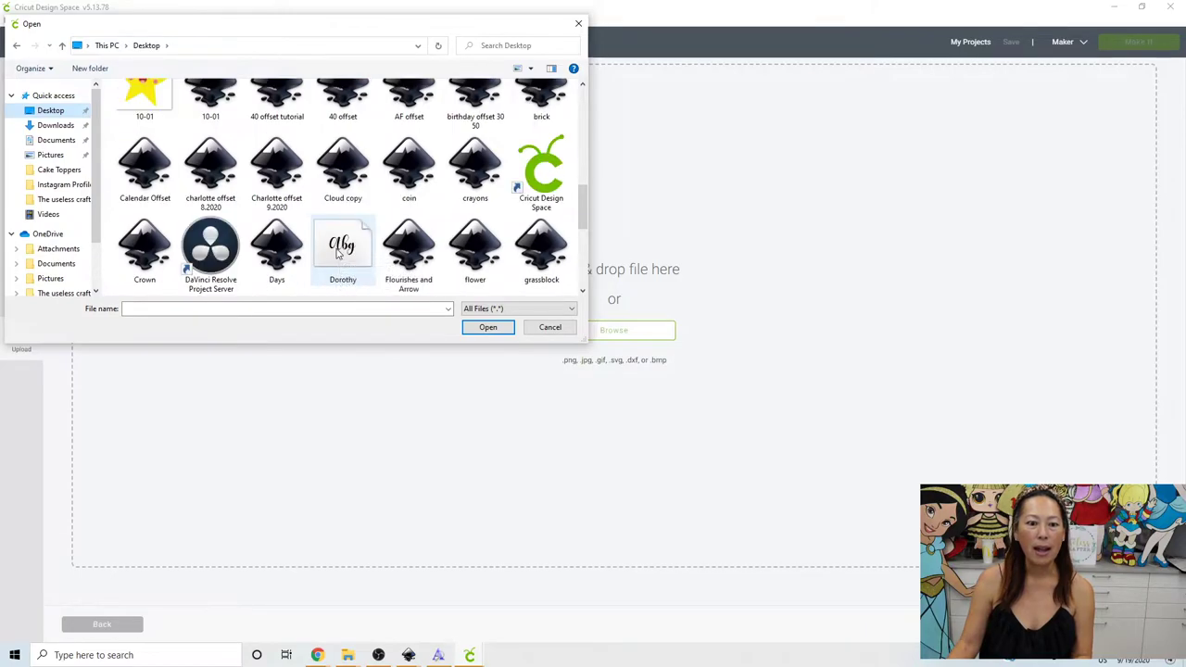
pyautogui.scroll(-2, 339, 253)
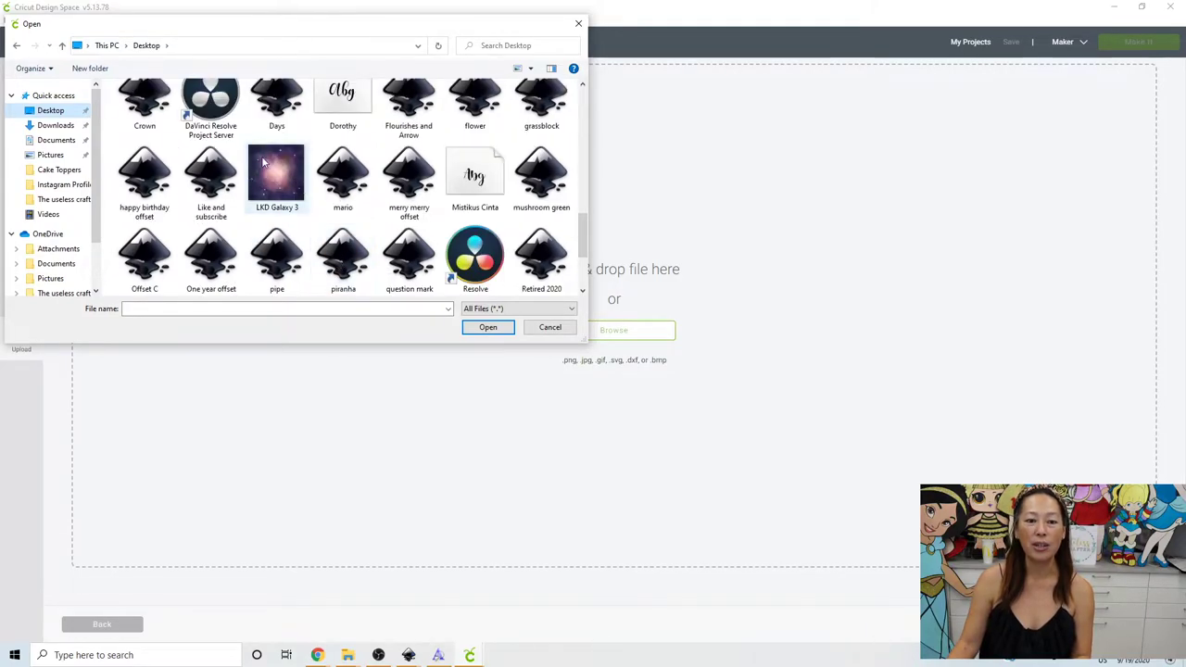
pyautogui.doubleClick(271, 174)
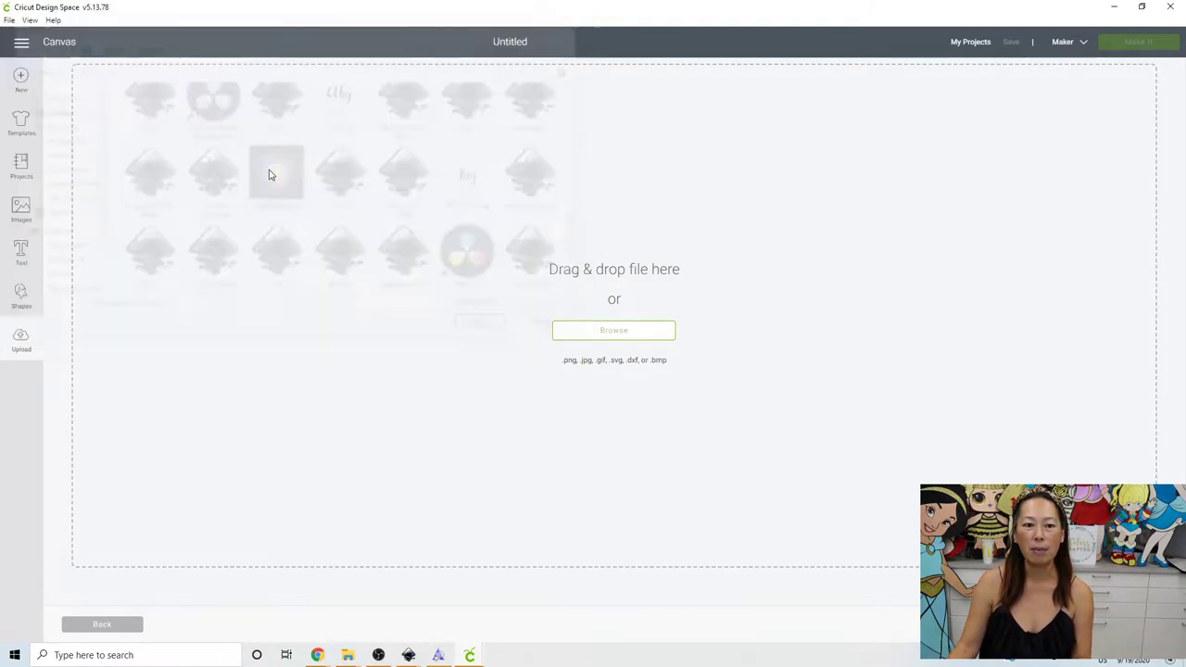
pyautogui.click(694, 330)
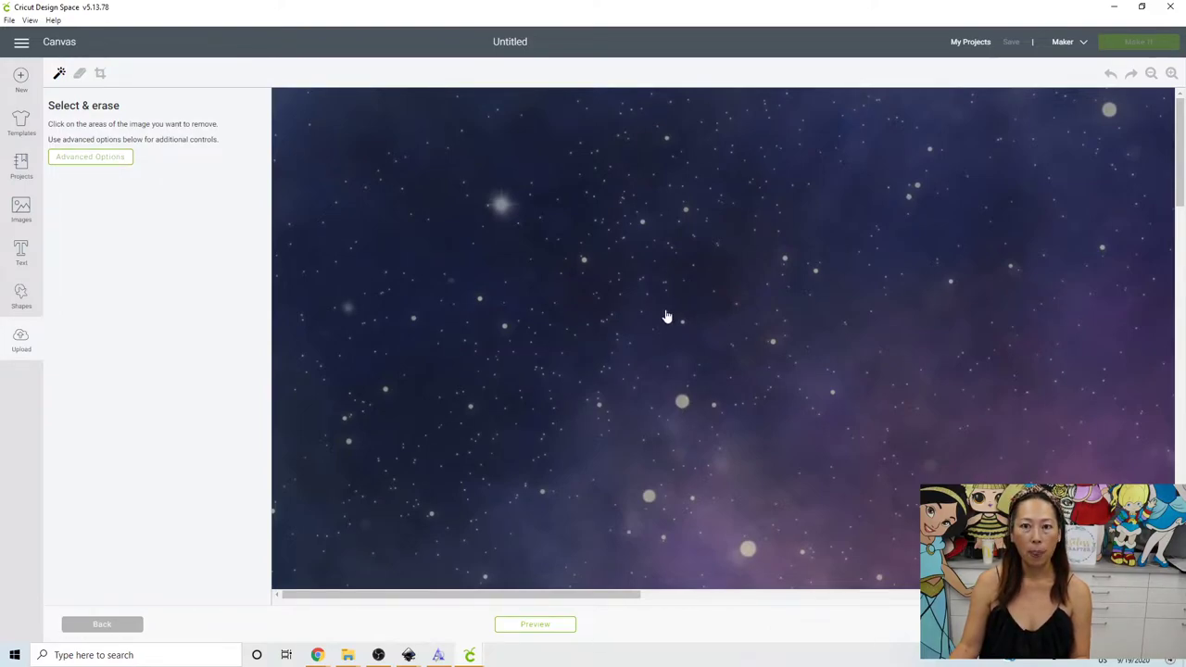
pyautogui.press('Return')
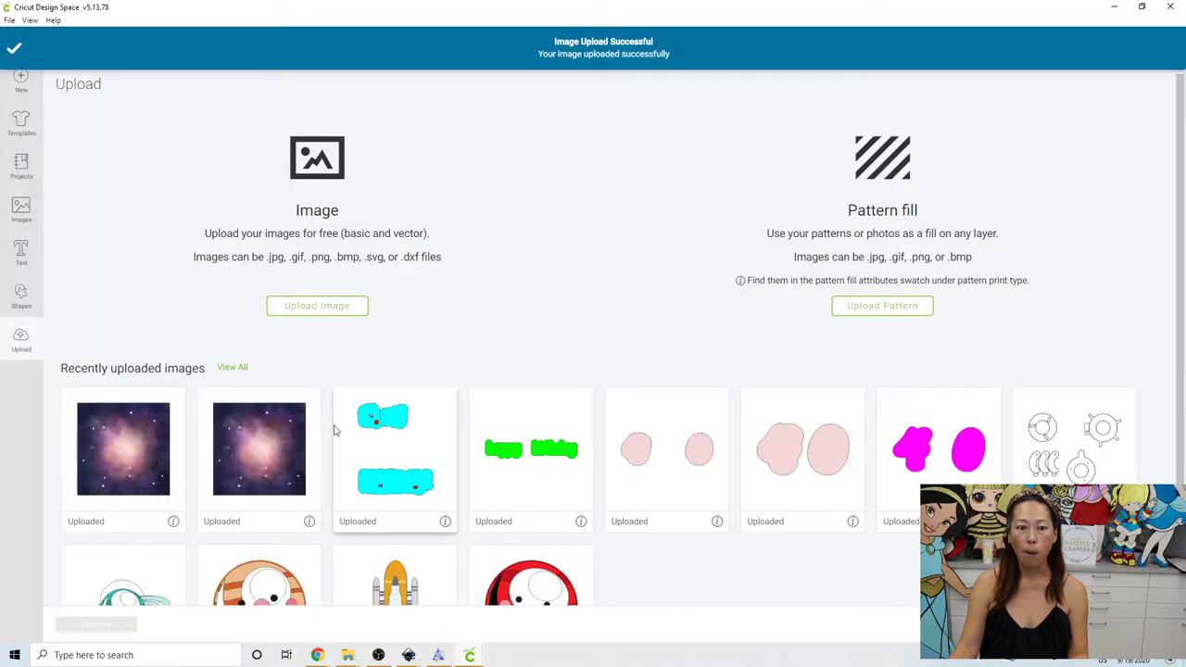
# Insert the uploaded galaxy background, ringed planet, orange striped planet, rocket ship and red planet onto the canvas together
pyautogui.click(135, 459)
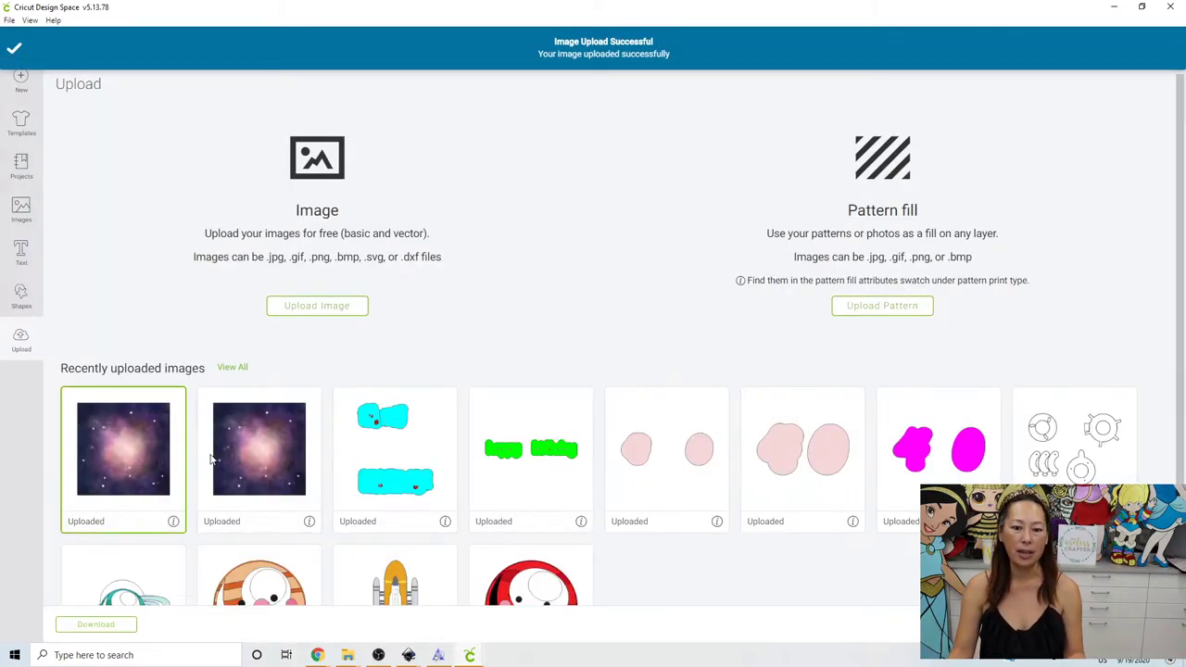
pyautogui.scroll(-1, 331, 465)
pyautogui.scroll(-1, 332, 466)
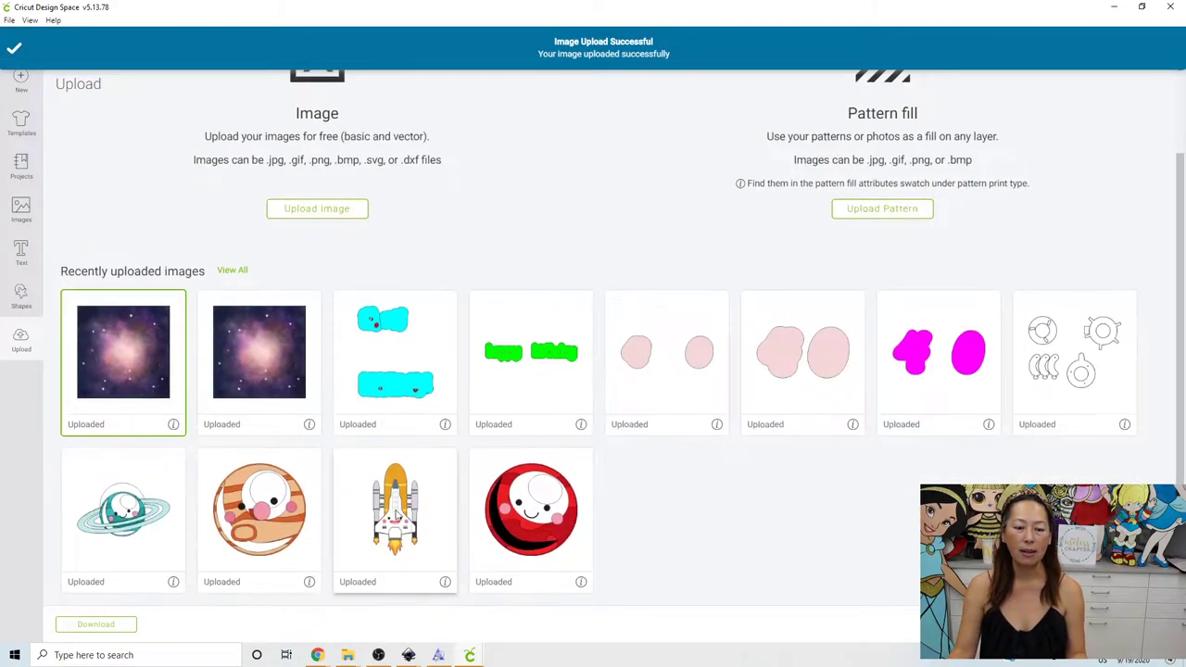
pyautogui.click(139, 528)
pyautogui.click(278, 528)
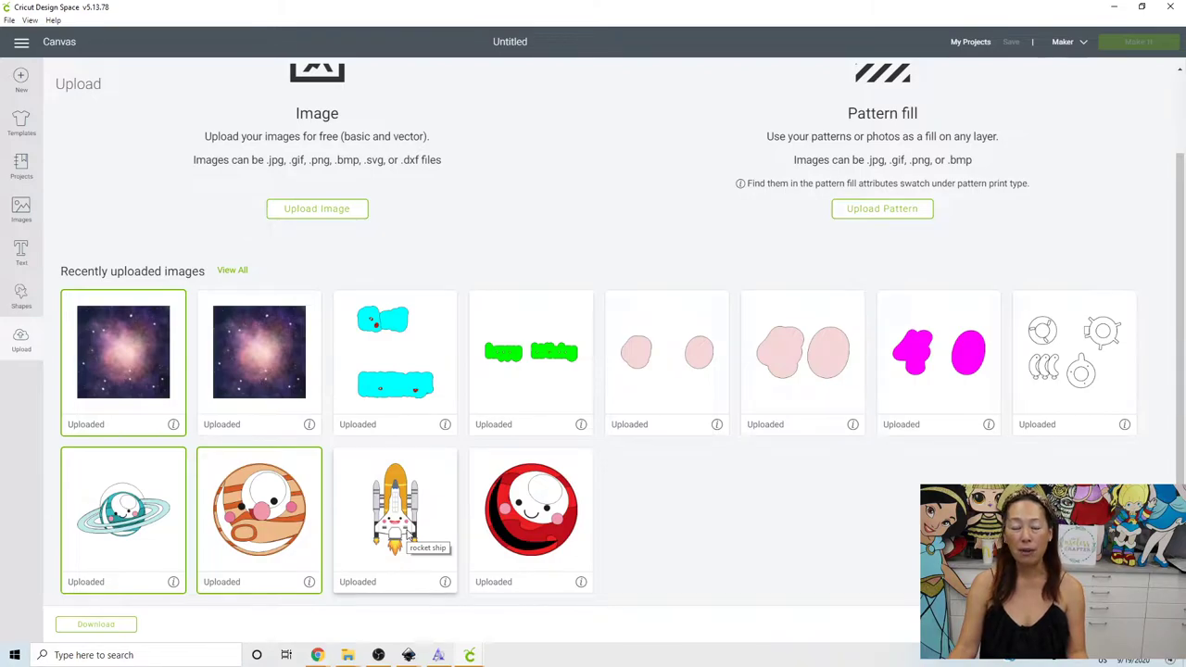
pyautogui.click(408, 535)
pyautogui.click(507, 528)
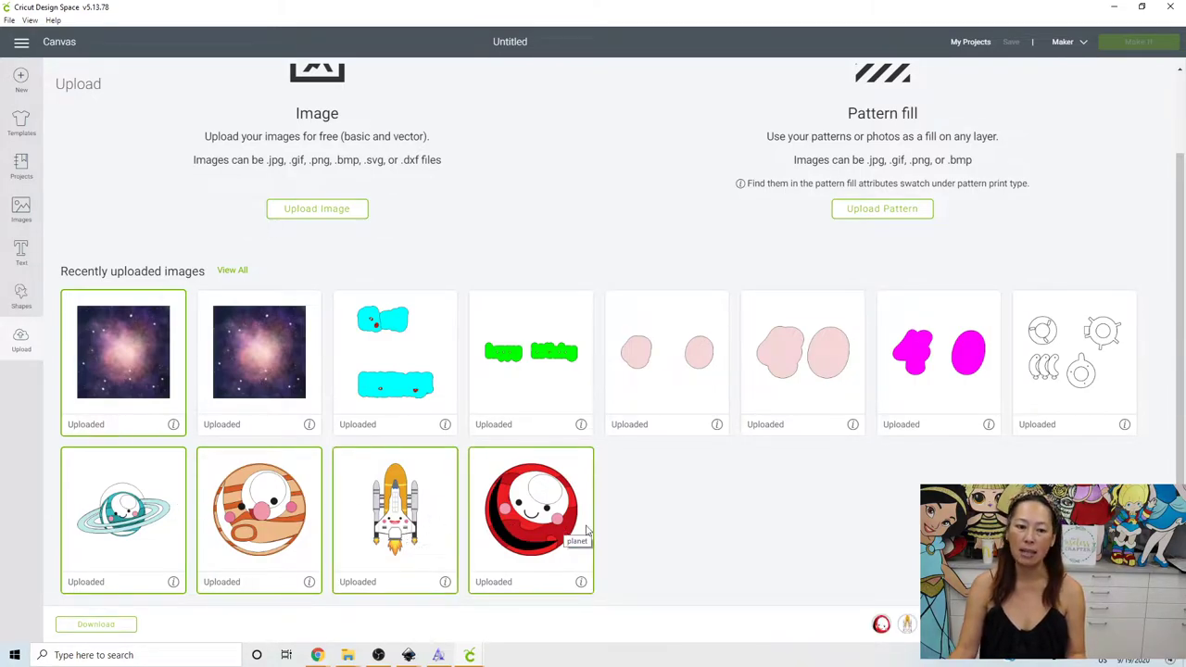
pyautogui.click(1135, 624)
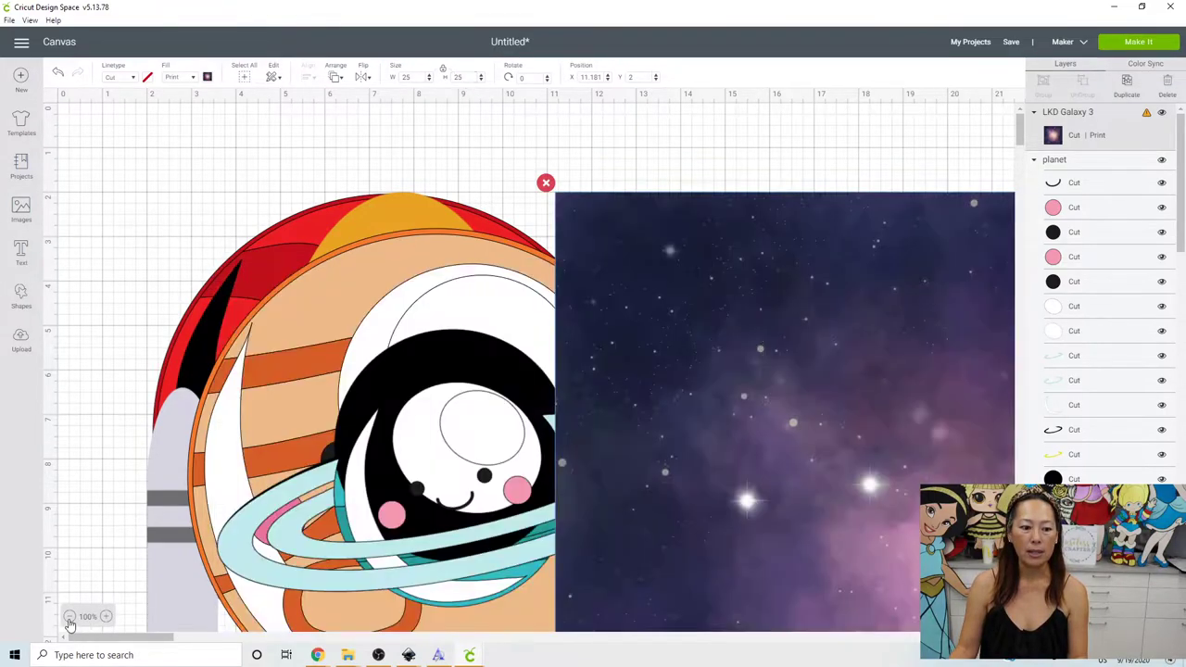
# Separate the galaxy background from the stacked graphics and move the ringed planet to about X 47, Y 17.8
pyautogui.click(70, 617)
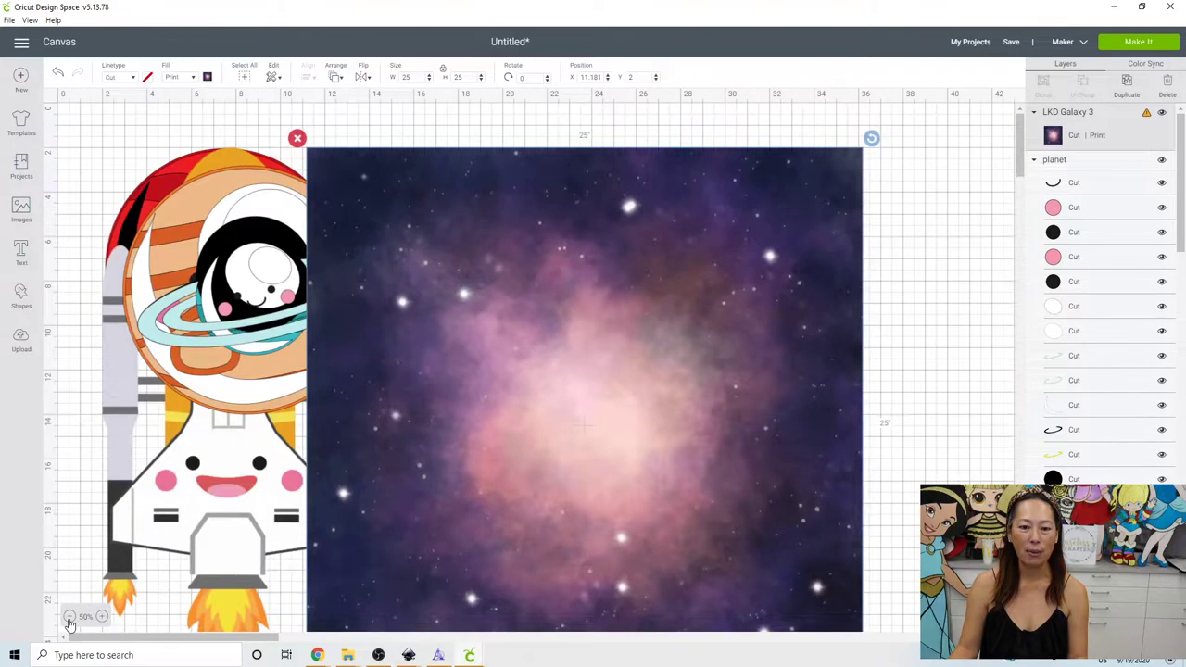
pyautogui.click(69, 616)
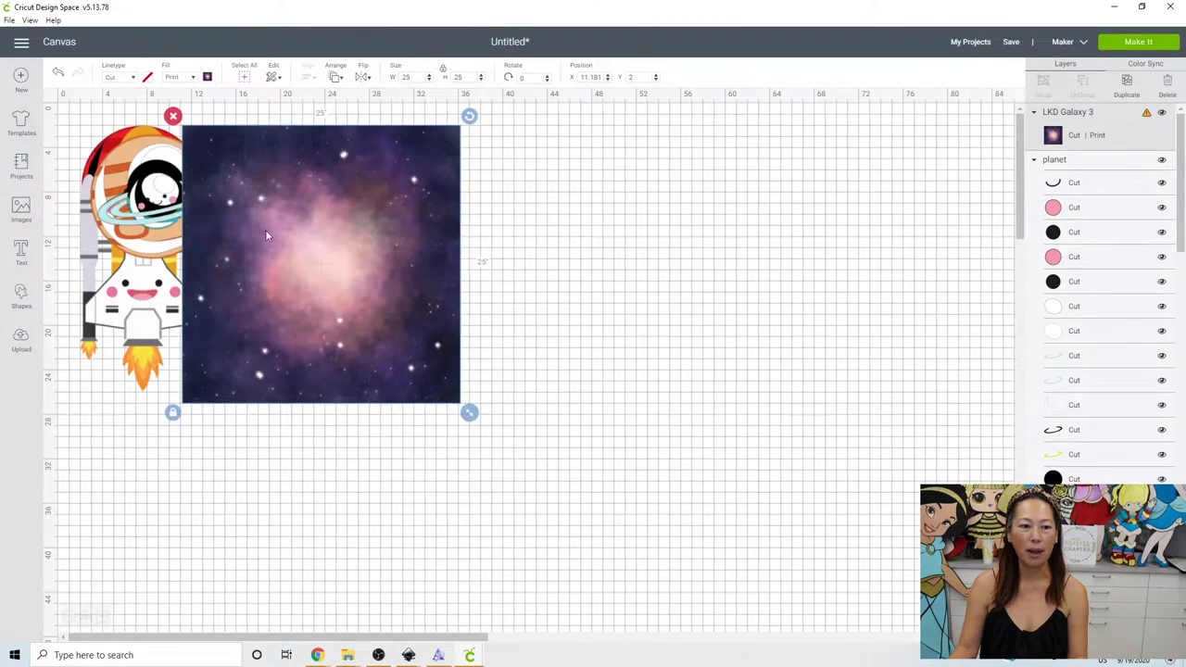
pyautogui.moveTo(268, 234); pyautogui.dragTo(871, 236)
pyautogui.click(196, 222)
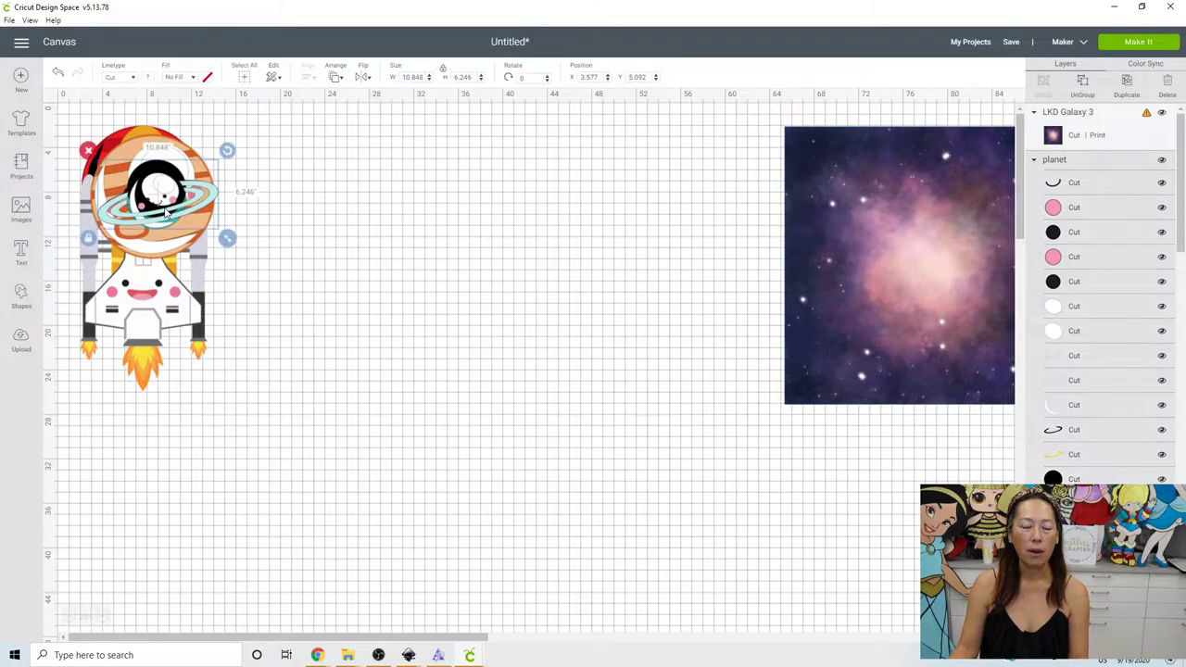
pyautogui.hotkey('ctrl', 'z')
pyautogui.moveTo(261, 251); pyautogui.dragTo(704, 376)
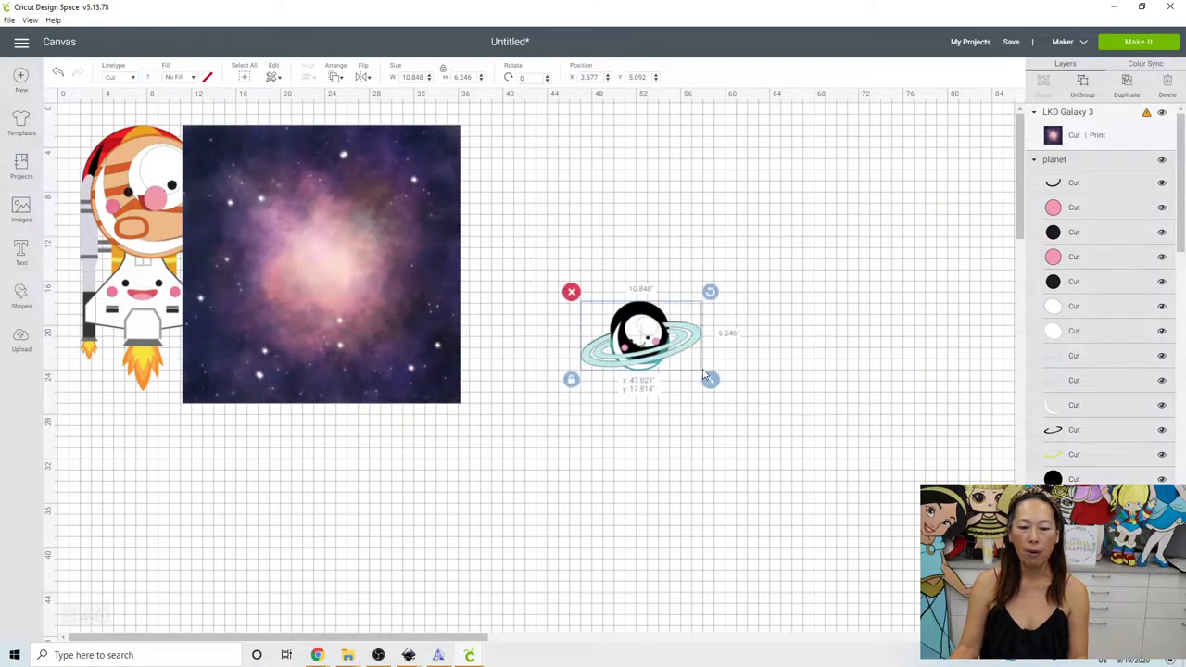
pyautogui.moveTo(639, 329); pyautogui.dragTo(639, 330)
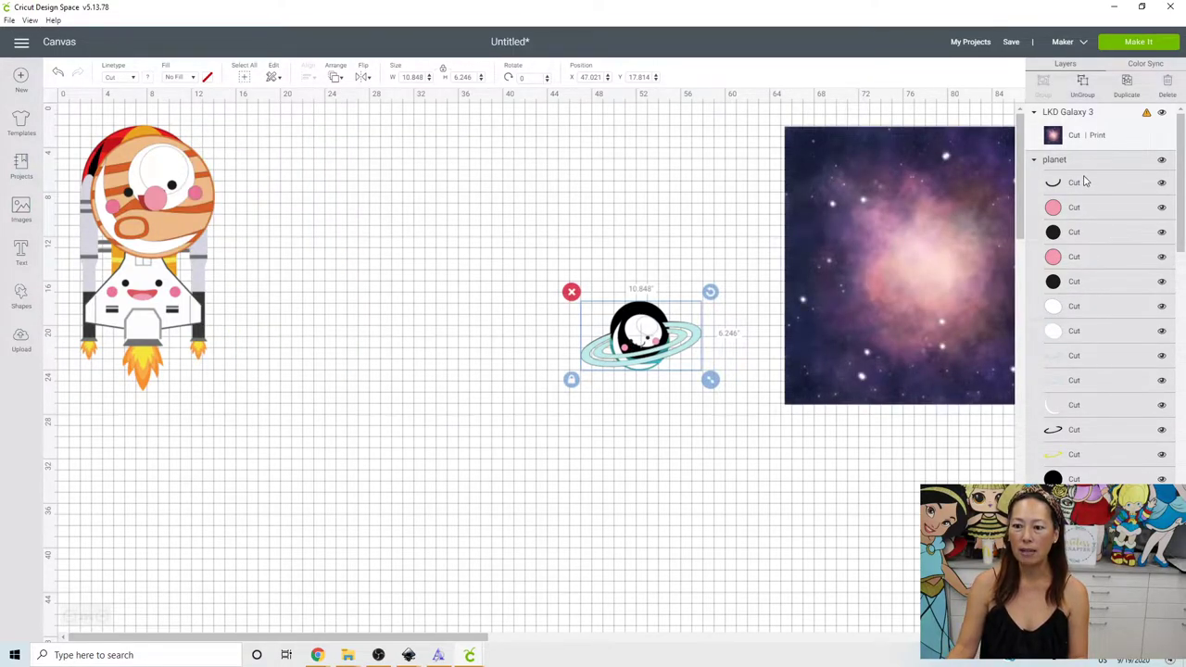
# Delete the smile layer from the ringed planet's group
pyautogui.scroll(-2, 1078, 181)
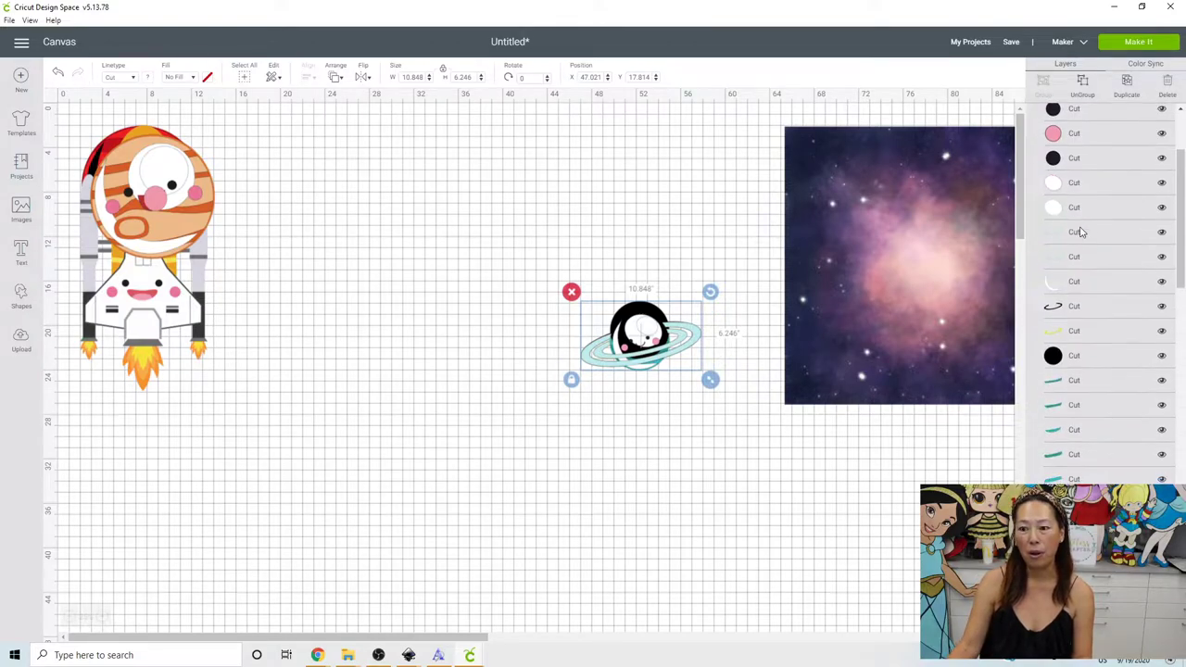
pyautogui.scroll(2, 1126, 189)
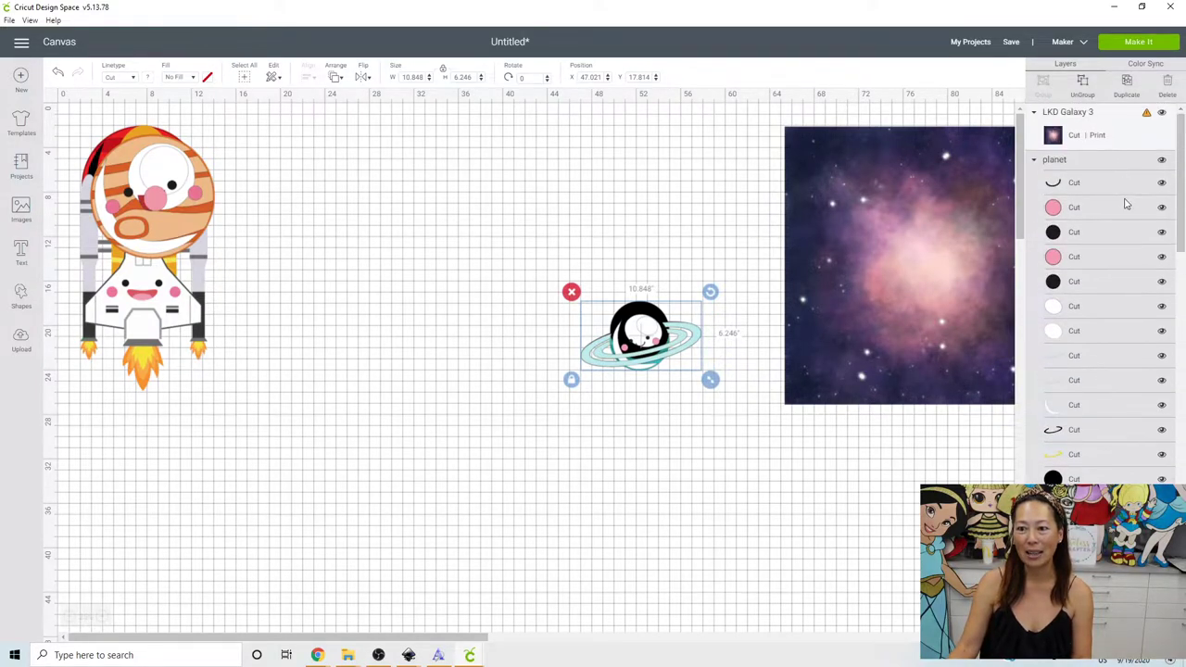
pyautogui.click(1064, 185)
pyautogui.press('Delete')
# Delete the ringed planet's pink cheeks, black eyes, two white circles and white crescent layers together
pyautogui.click(1065, 184)
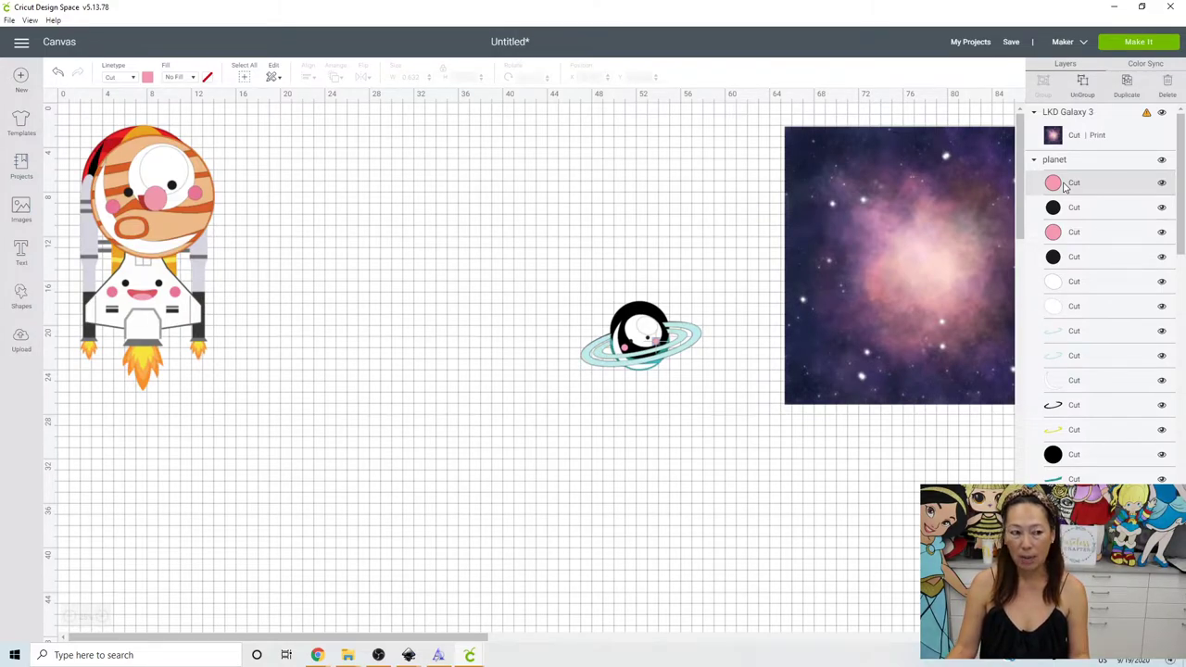
pyautogui.keyDown('shift'); pyautogui.click(1067, 209); pyautogui.keyUp('shift')
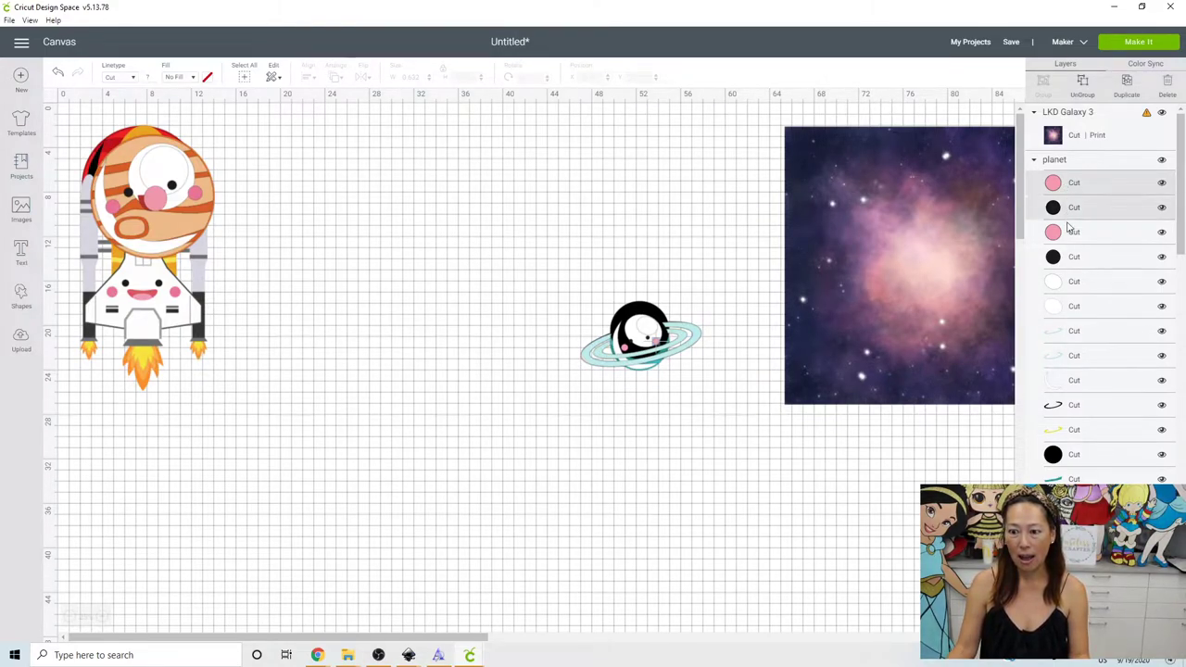
pyautogui.keyDown('shift'); pyautogui.click(1070, 237); pyautogui.keyUp('shift')
pyautogui.keyDown('shift'); pyautogui.click(1067, 259); pyautogui.keyUp('shift')
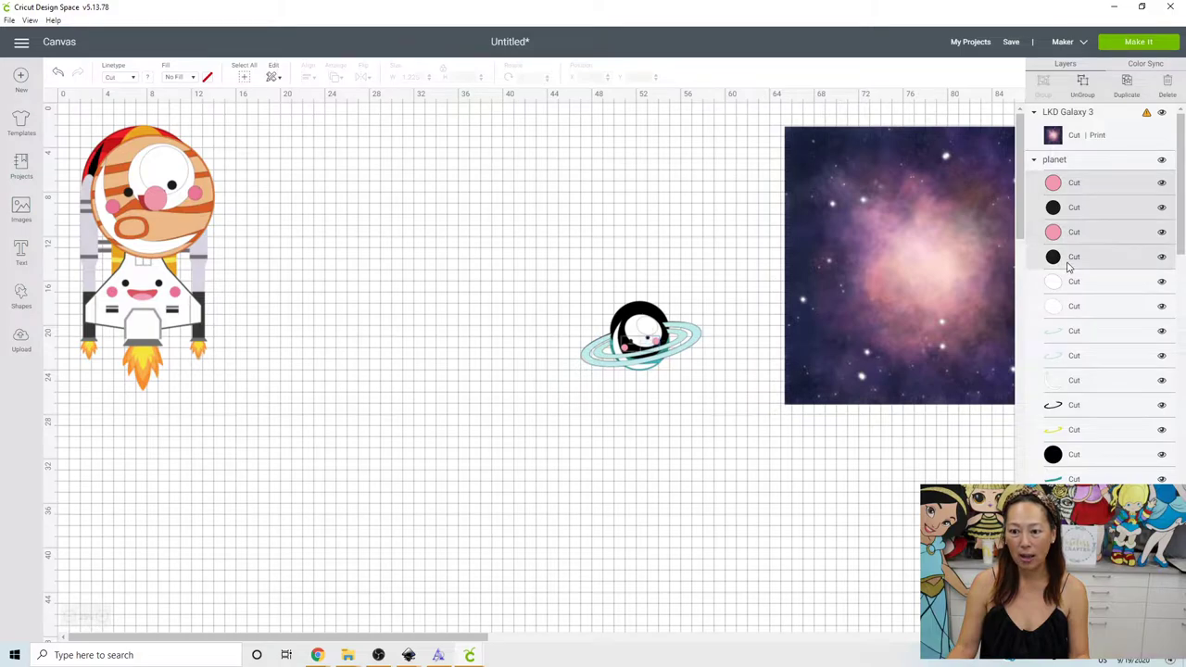
pyautogui.keyDown('shift'); pyautogui.click(1067, 282); pyautogui.keyUp('shift')
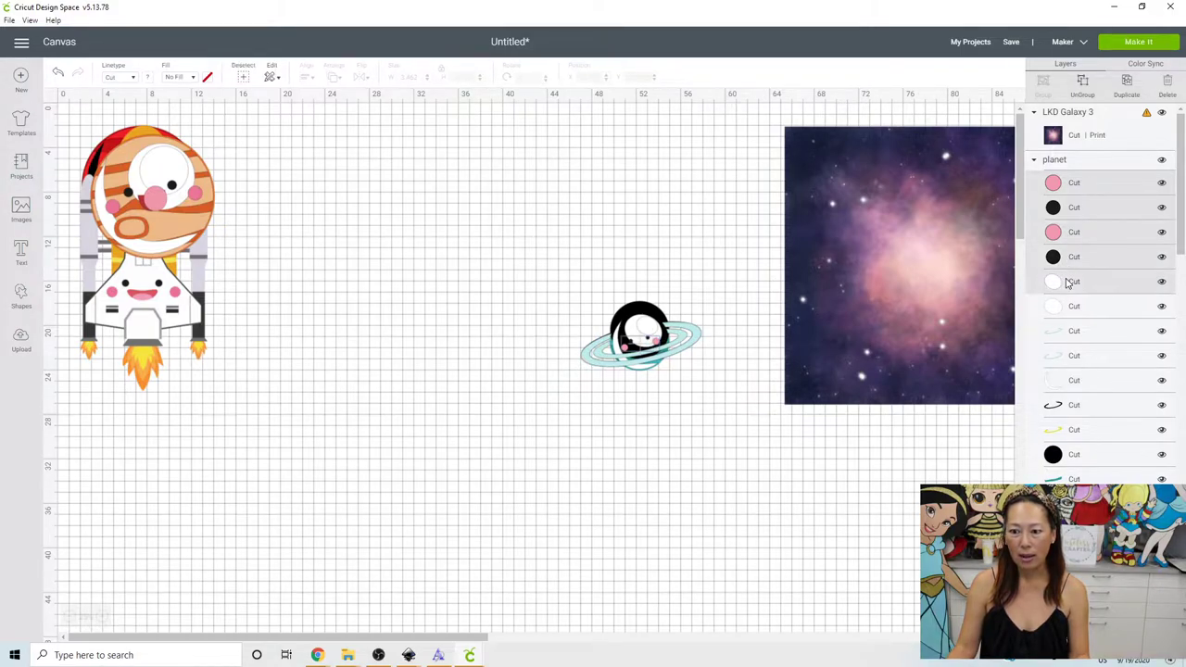
pyautogui.keyDown('shift'); pyautogui.click(1065, 310); pyautogui.keyUp('shift')
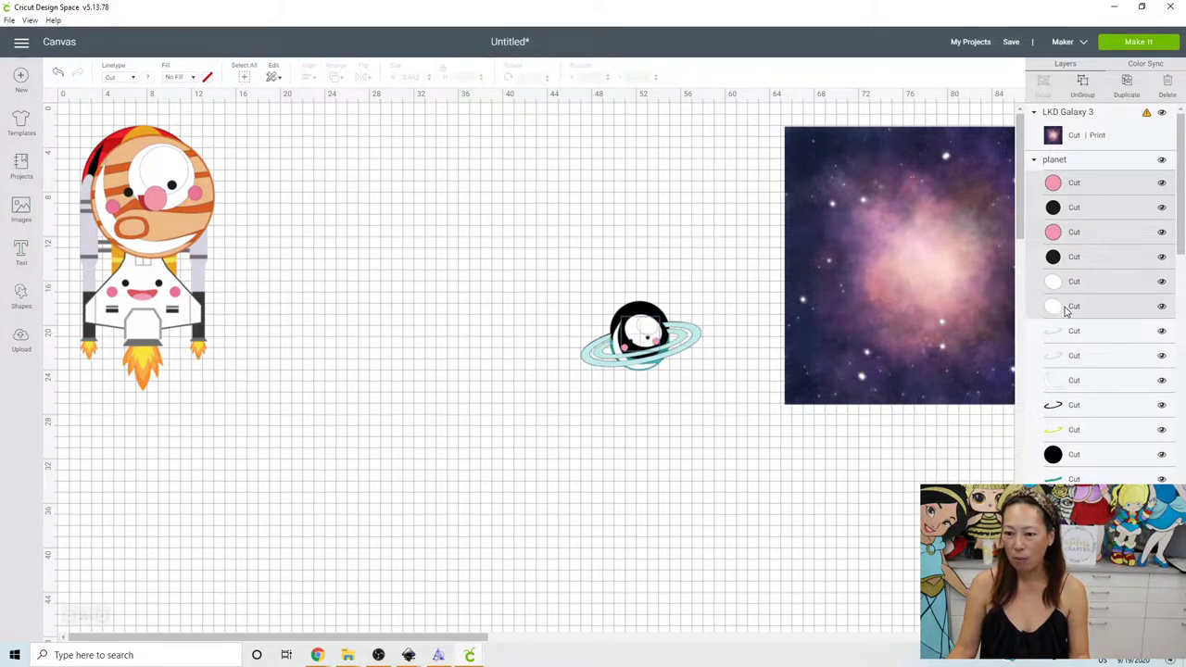
pyautogui.keyDown('shift'); pyautogui.click(1070, 381); pyautogui.keyUp('shift')
pyautogui.scroll(-2, 1072, 383)
pyautogui.scroll(-1, 1071, 384)
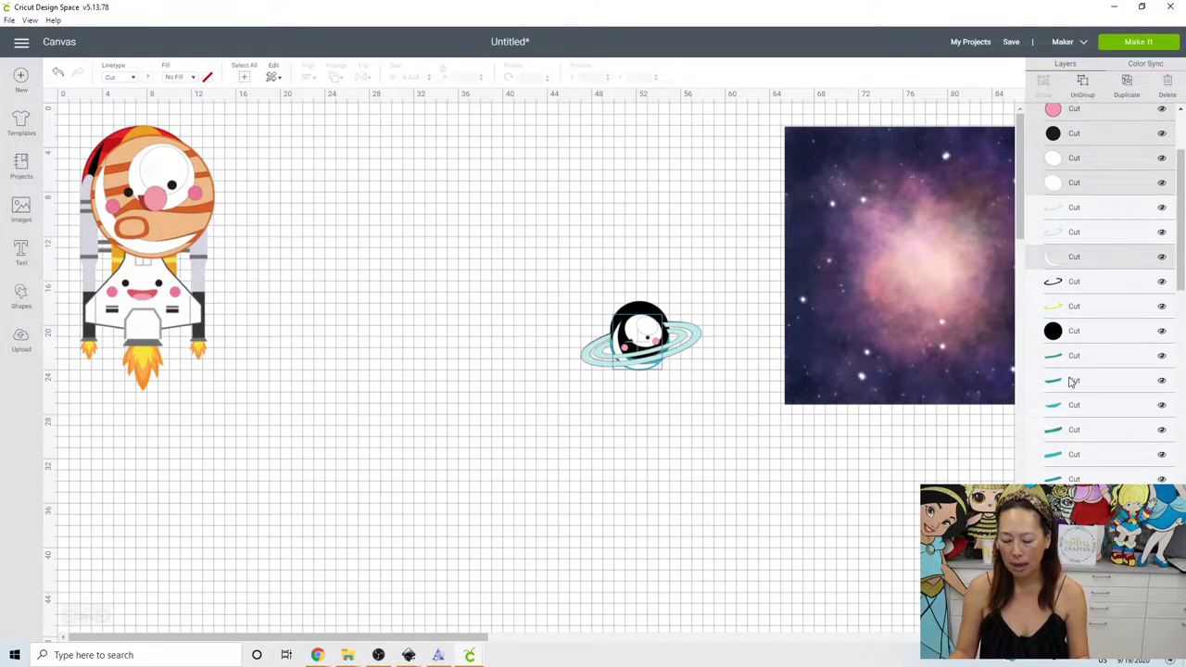
pyautogui.press('Delete')
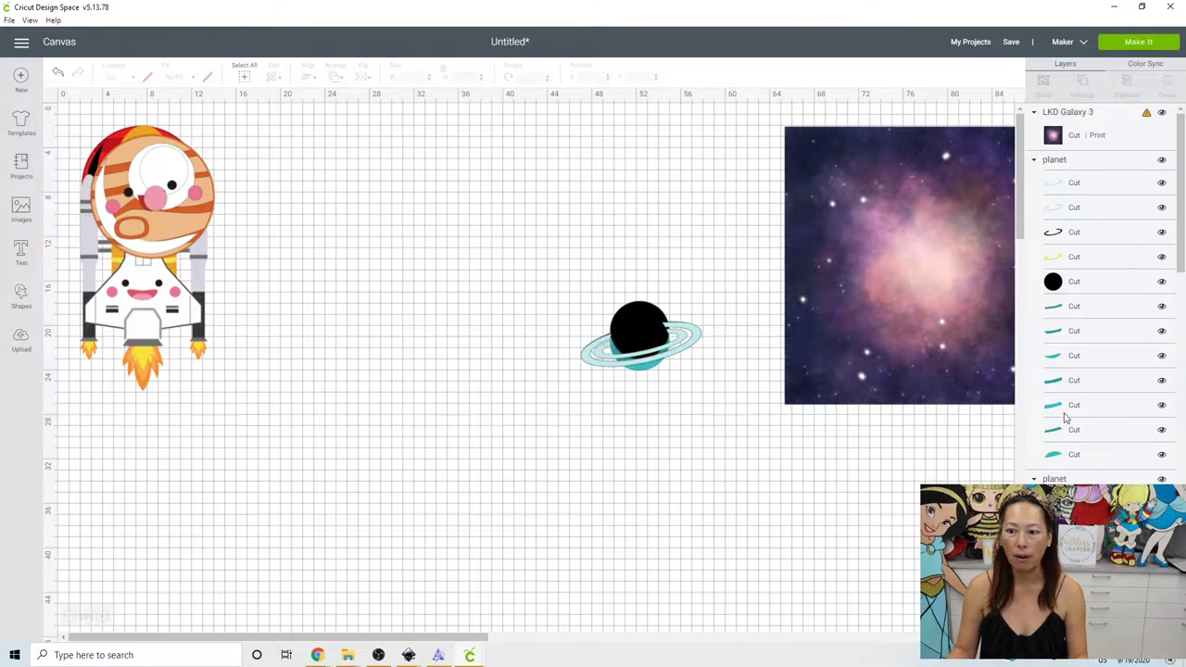
# Delete the ringed planet's black ring outline and black circle layers
pyautogui.click(1054, 233)
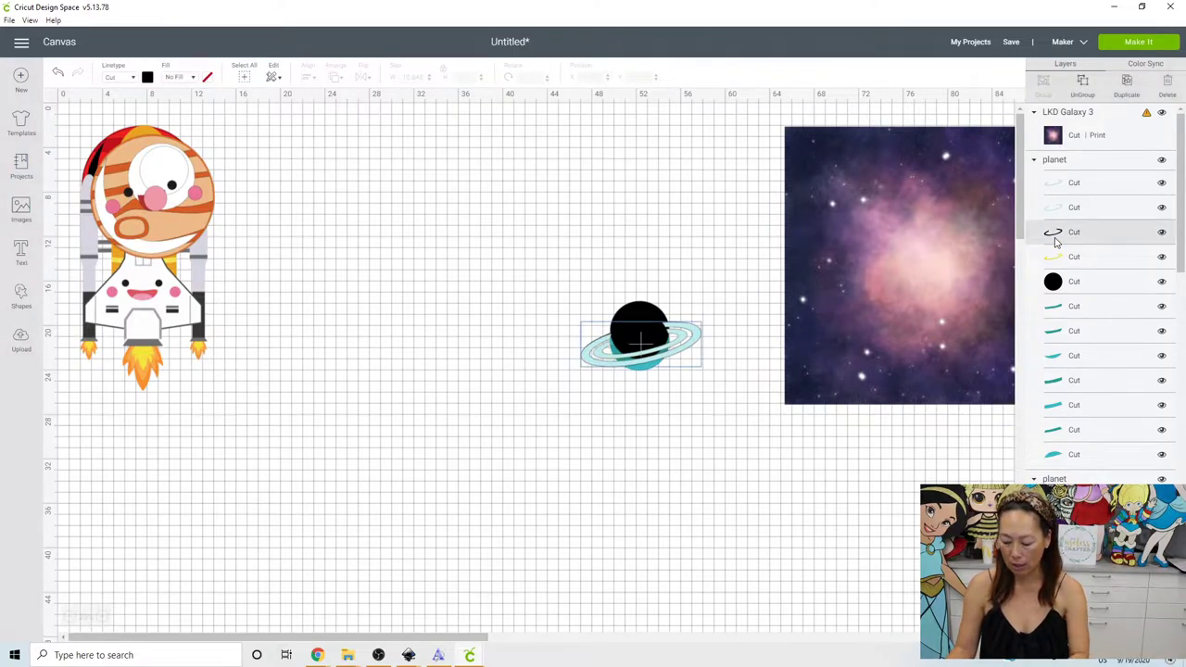
pyautogui.press('Delete')
pyautogui.click(1054, 257)
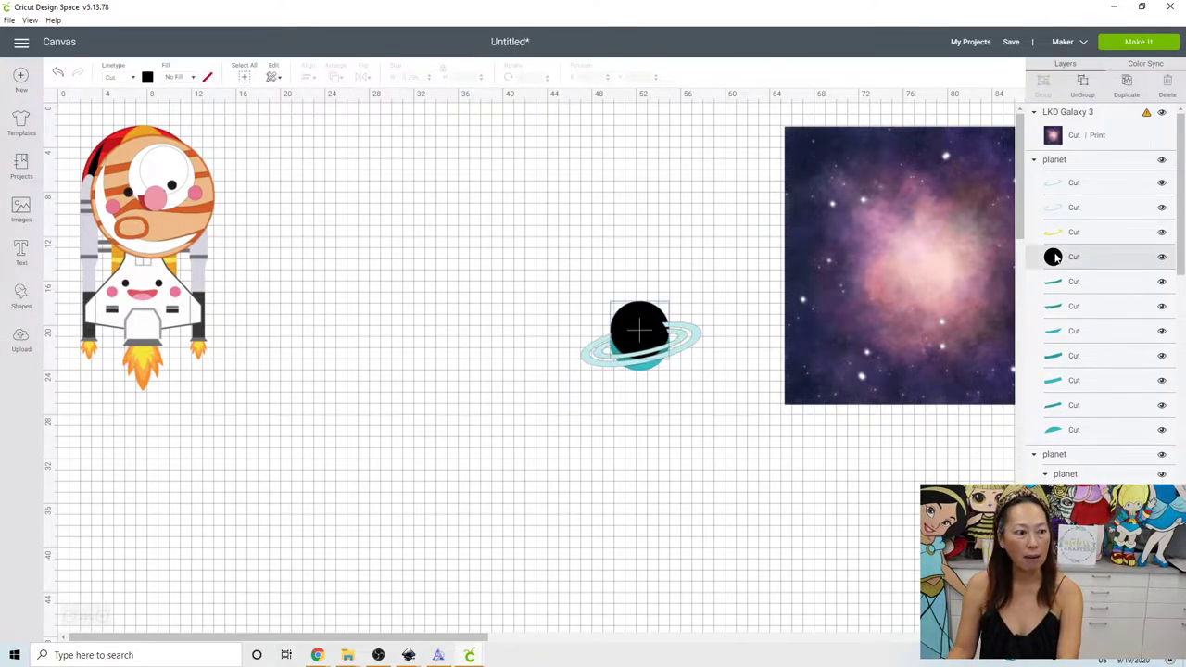
pyautogui.press('Delete')
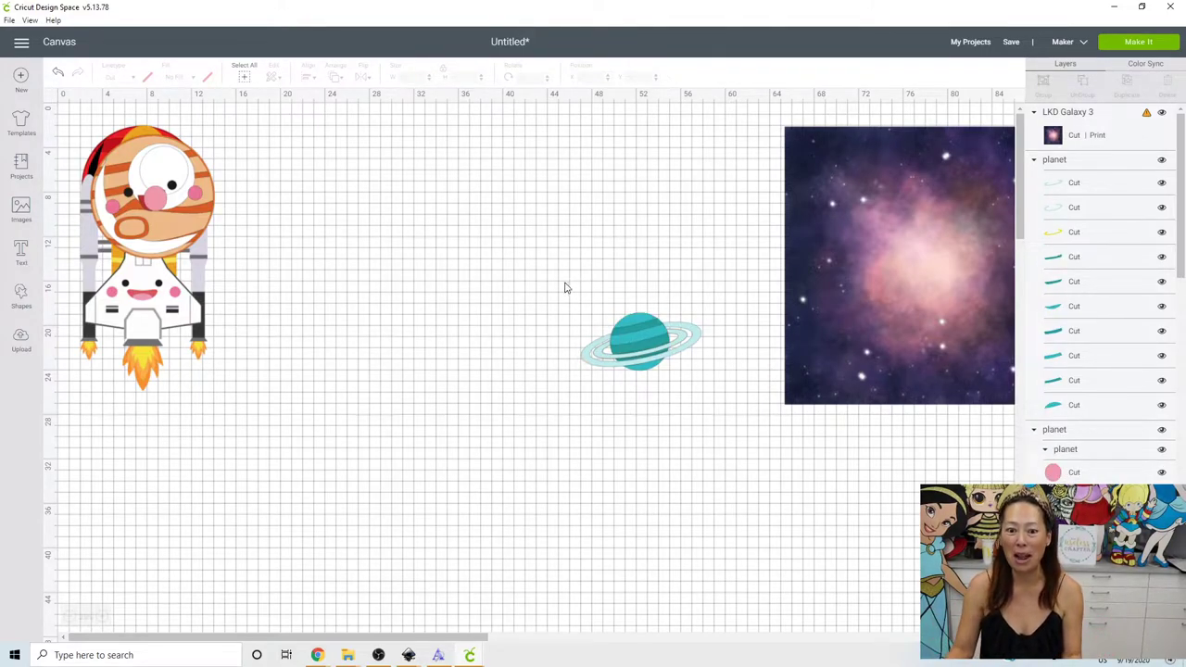
# Flatten the ringed planet and enlarge it to about 21.07 by 10.1 inches at about X 31.7, Y 10.4
pyautogui.moveTo(532, 252); pyautogui.dragTo(754, 447)
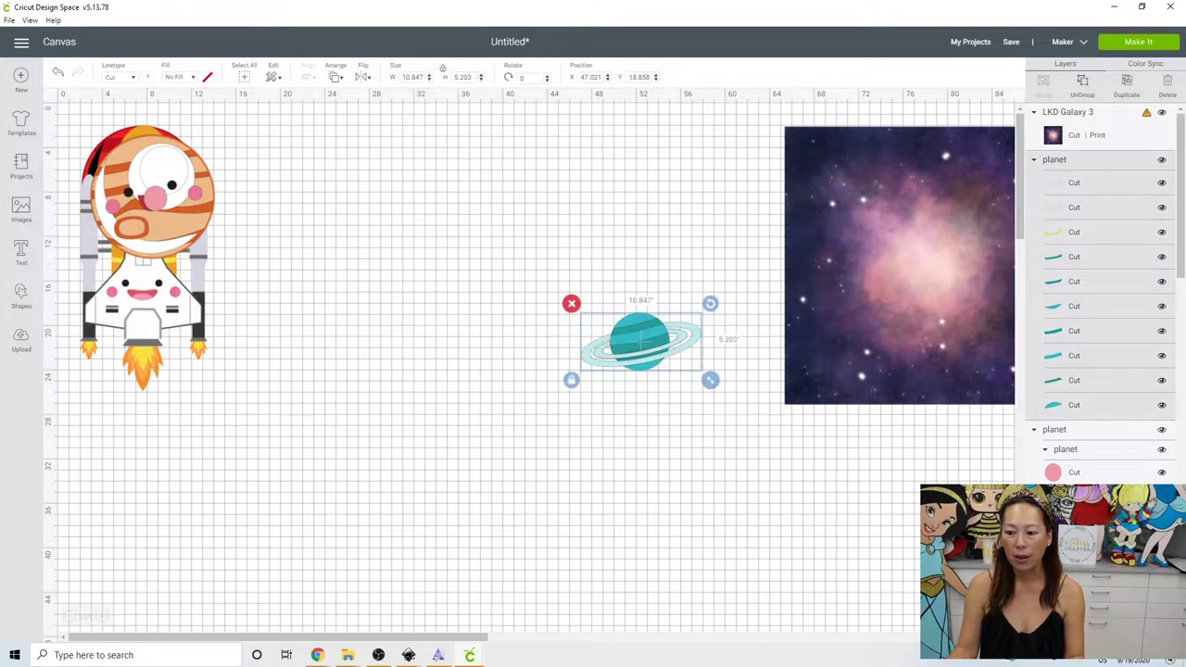
pyautogui.click(1128, 639)
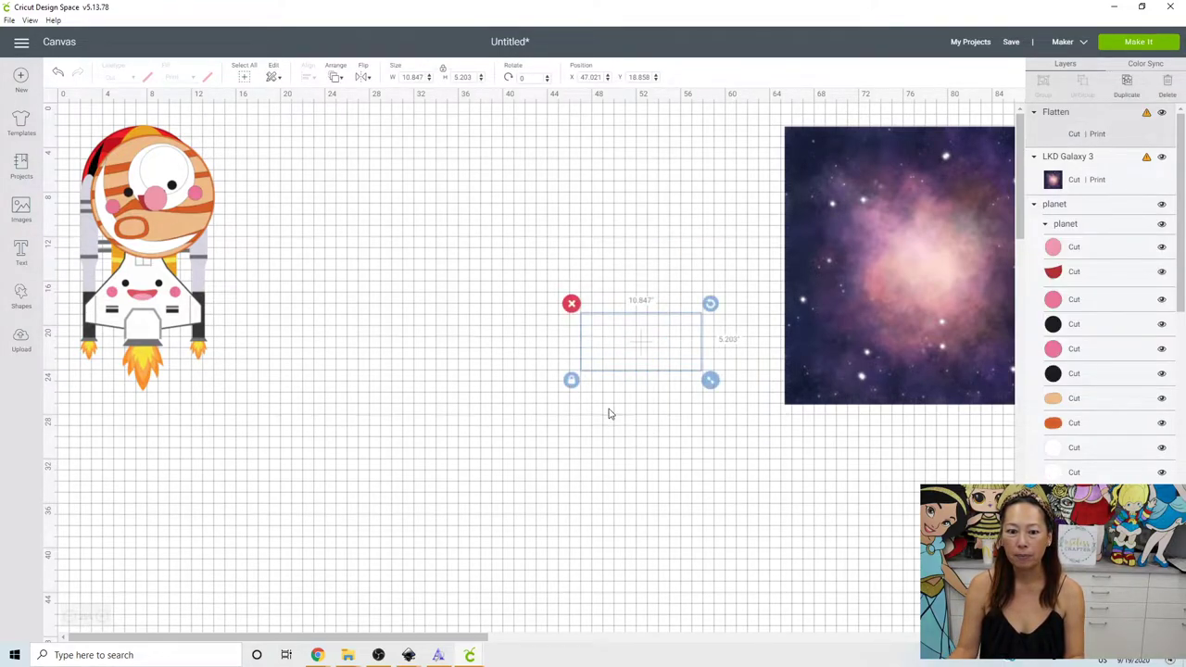
pyautogui.moveTo(641, 357); pyautogui.dragTo(470, 262)
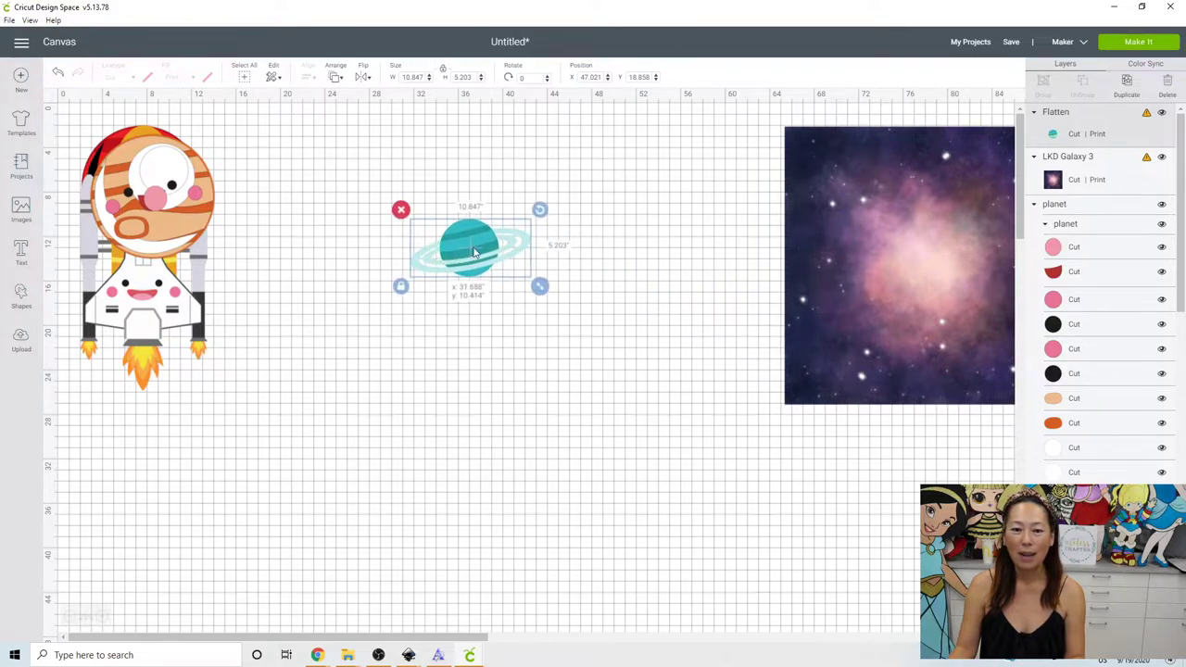
pyautogui.moveTo(540, 286); pyautogui.dragTo(652, 339)
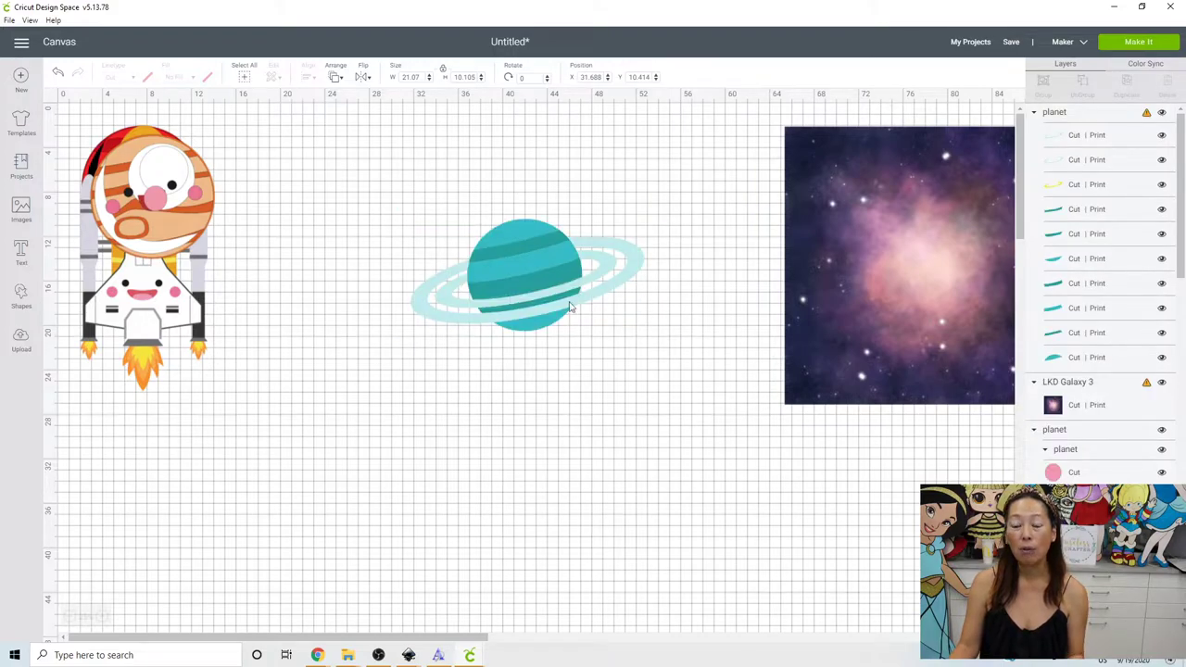
# Unflatten the ringed planet and recolour its upper and lower dark teal stripes light purple
pyautogui.click(1094, 237)
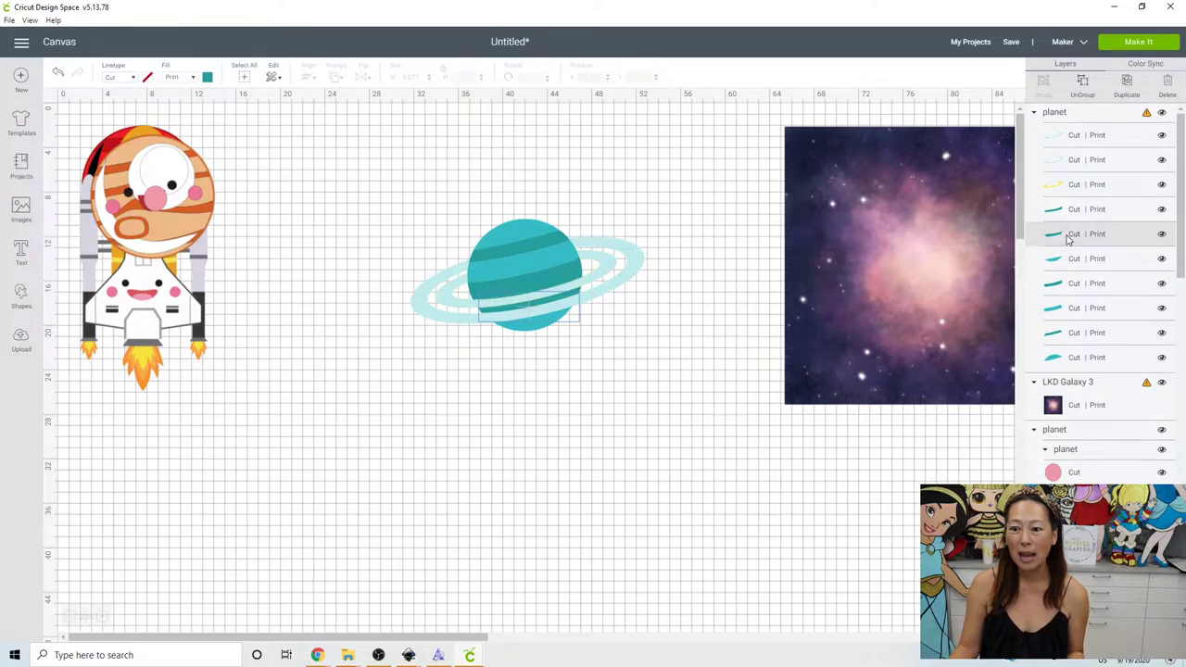
pyautogui.click(208, 78)
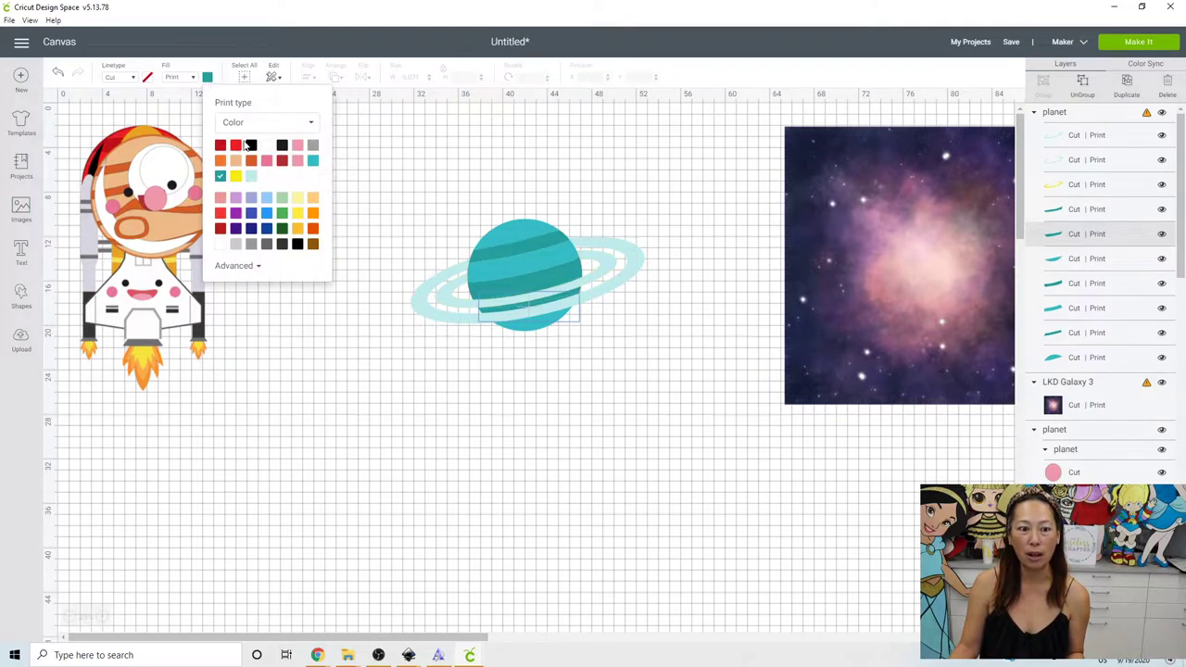
pyautogui.click(235, 198)
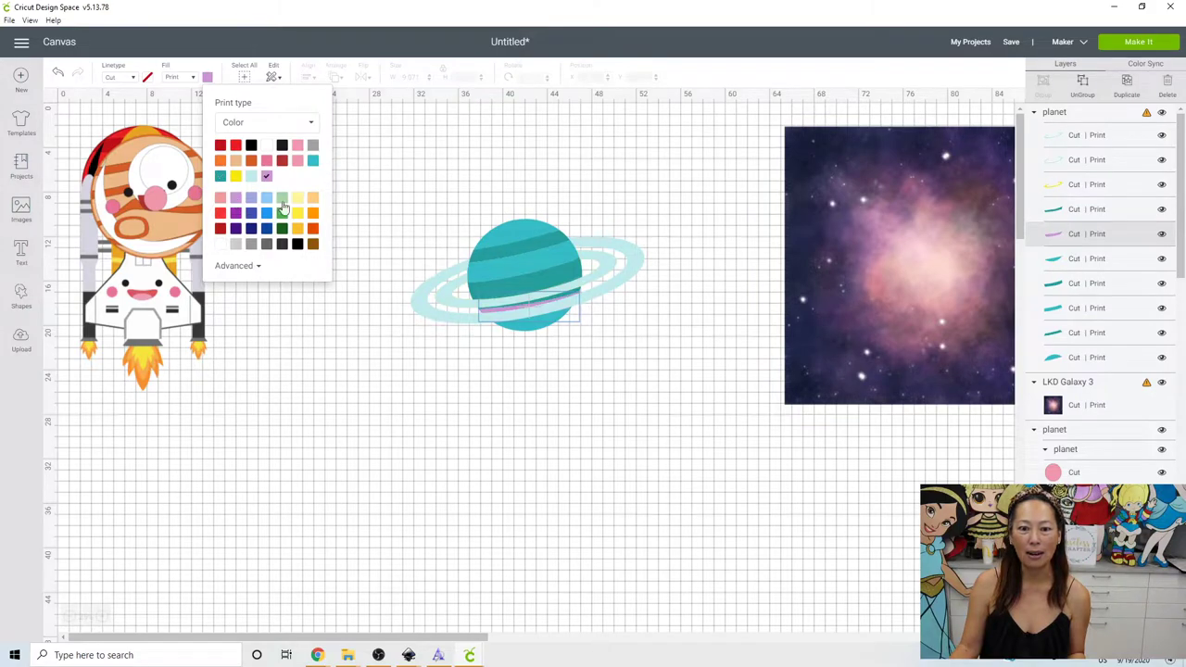
pyautogui.click(1093, 334)
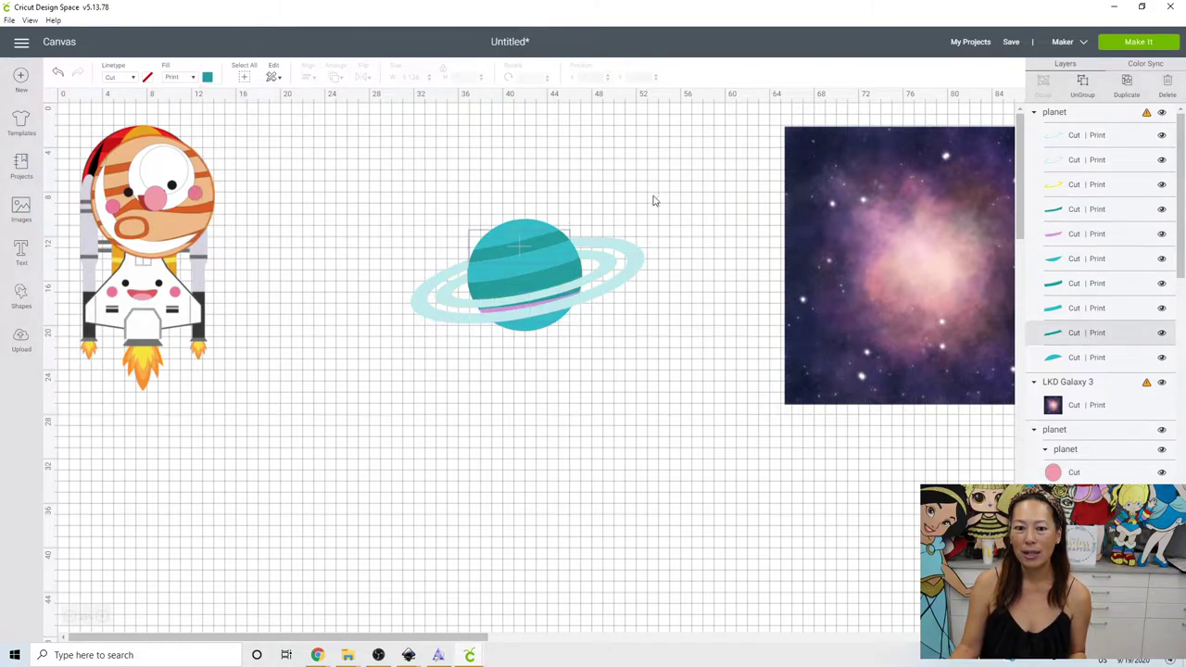
pyautogui.click(210, 80)
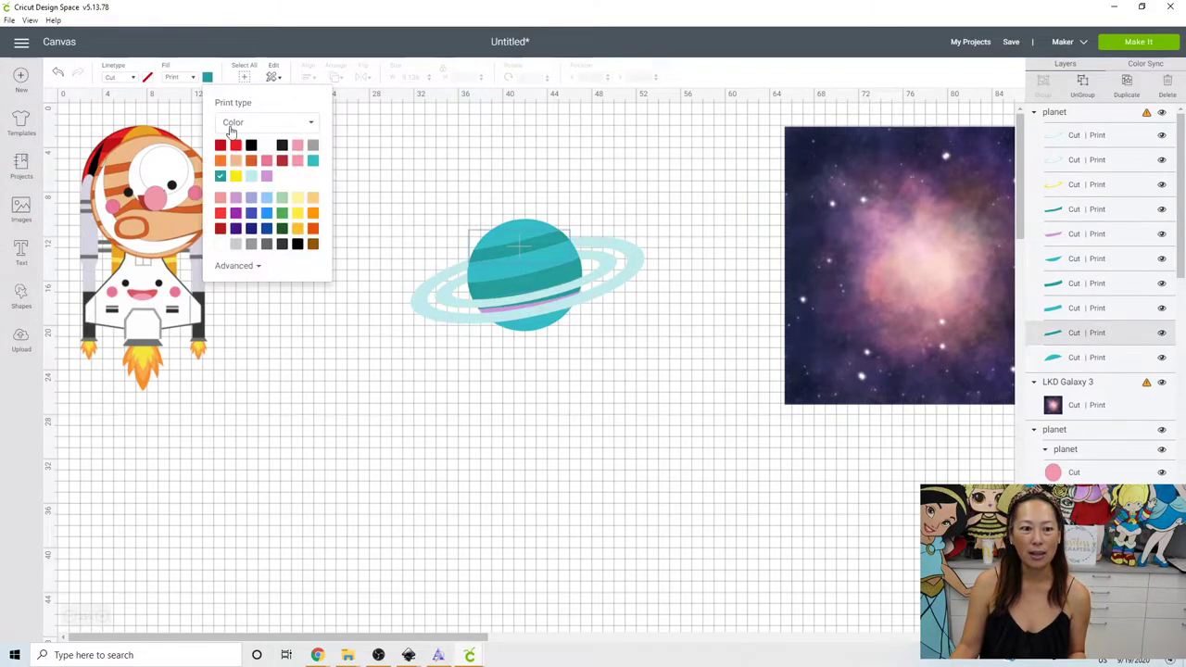
pyautogui.click(267, 177)
pyautogui.click(592, 445)
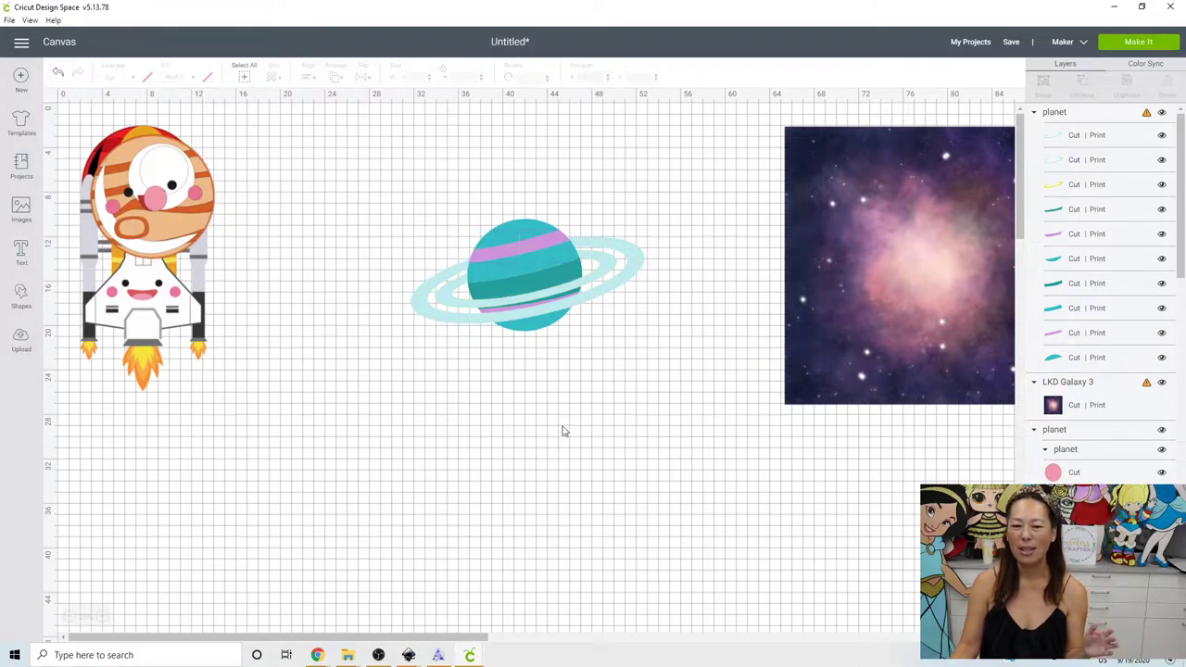
# Flatten the recoloured ringed planet and shrink it to about 14.07 by 6.75 inches at about X 30.2, Y 5.4
pyautogui.moveTo(594, 405); pyautogui.dragTo(432, 193)
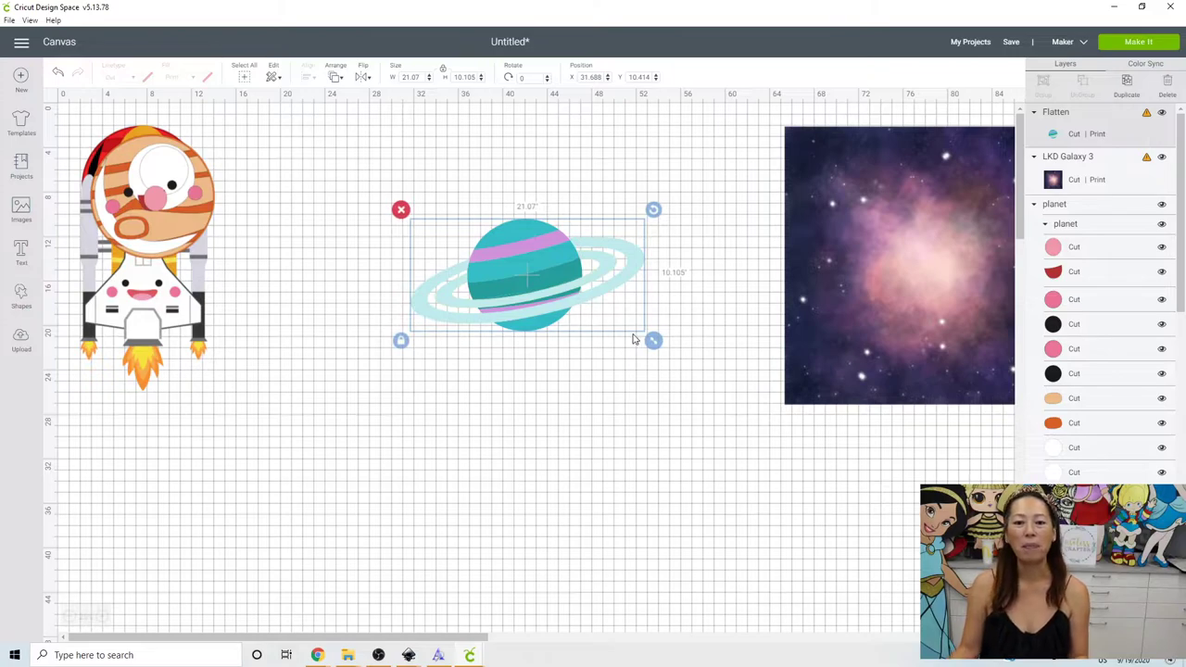
pyautogui.moveTo(652, 342); pyautogui.dragTo(567, 306)
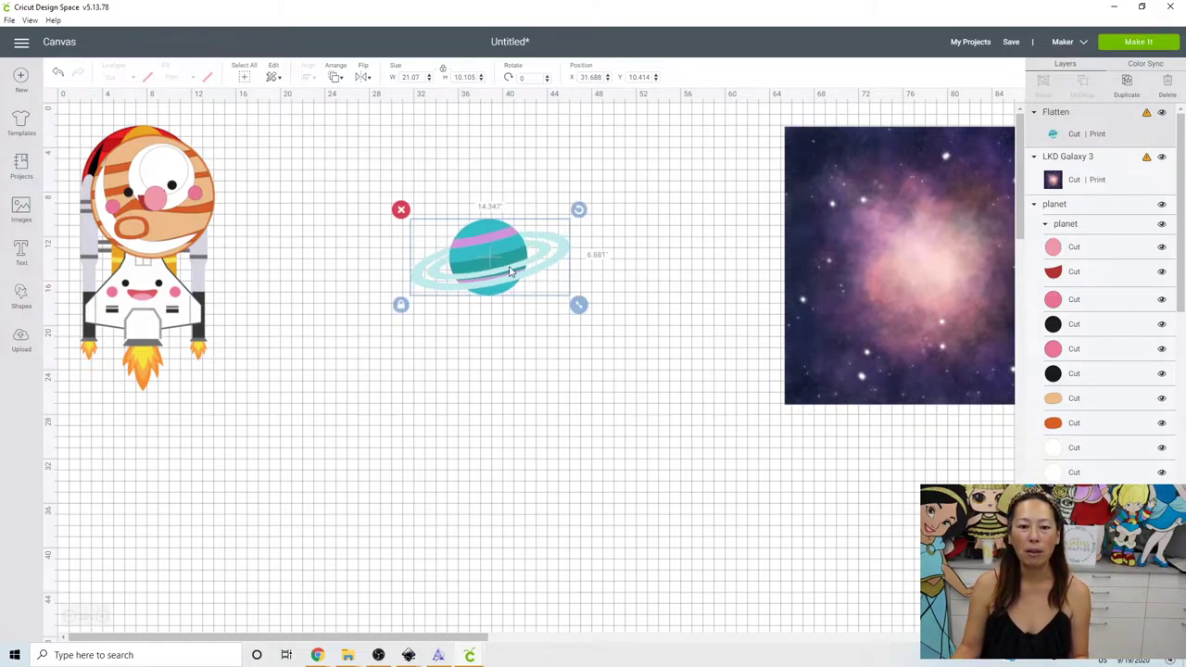
pyautogui.moveTo(486, 259); pyautogui.dragTo(470, 204)
# Move the orange striped planet to about X 36.3, Y 20 and delete its tongue, mouth and first pink cheek layers
pyautogui.click(183, 182)
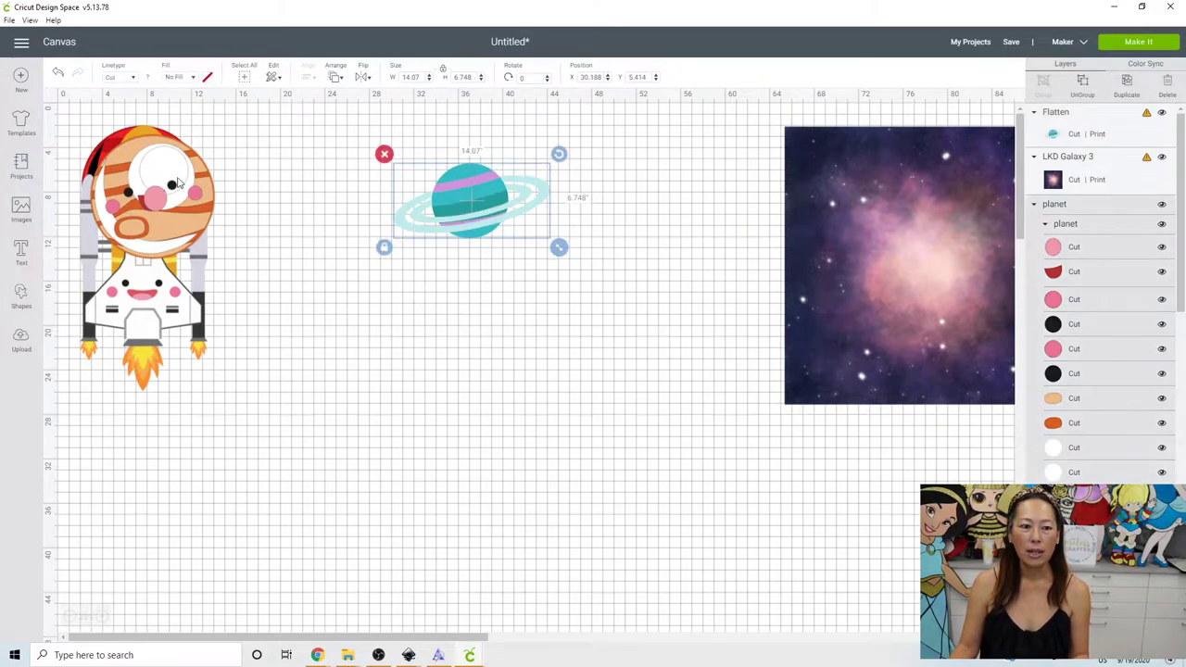
pyautogui.moveTo(600, 422); pyautogui.dragTo(549, 377)
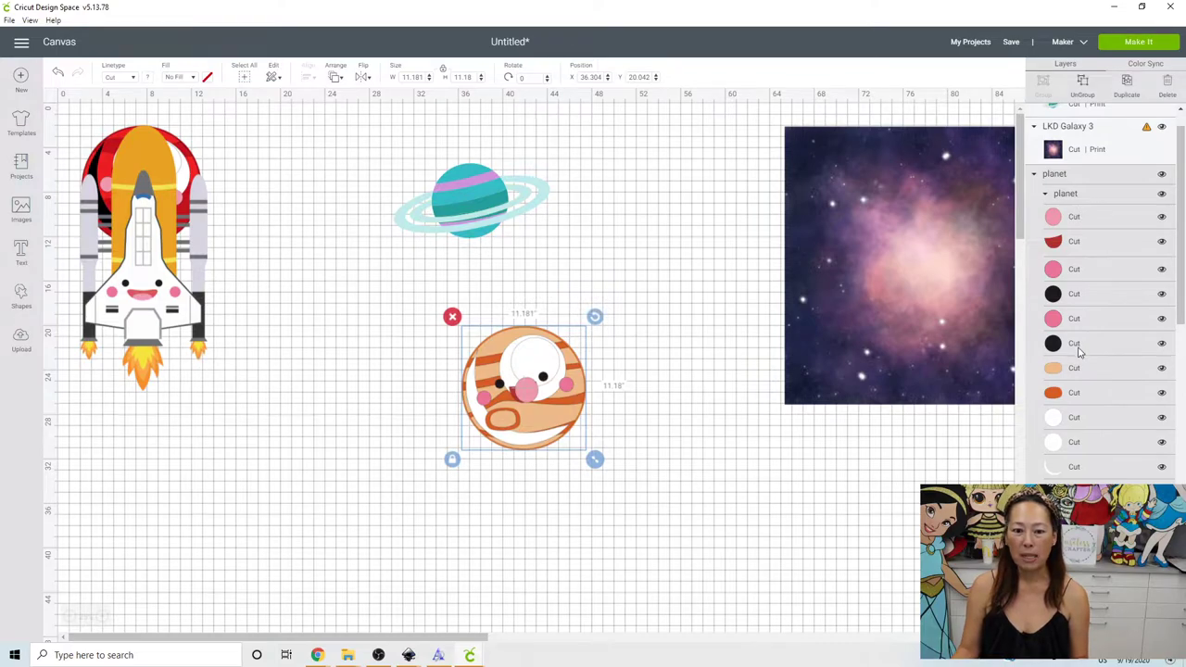
pyautogui.click(1088, 222)
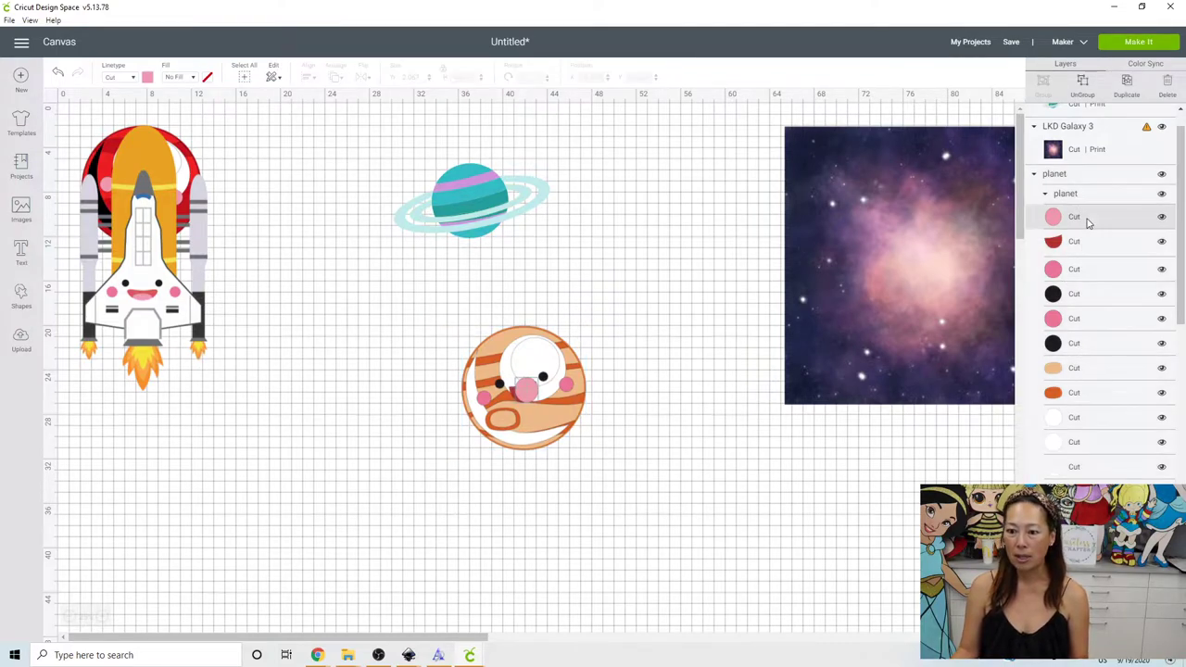
pyautogui.press('Delete')
pyautogui.click(1088, 205)
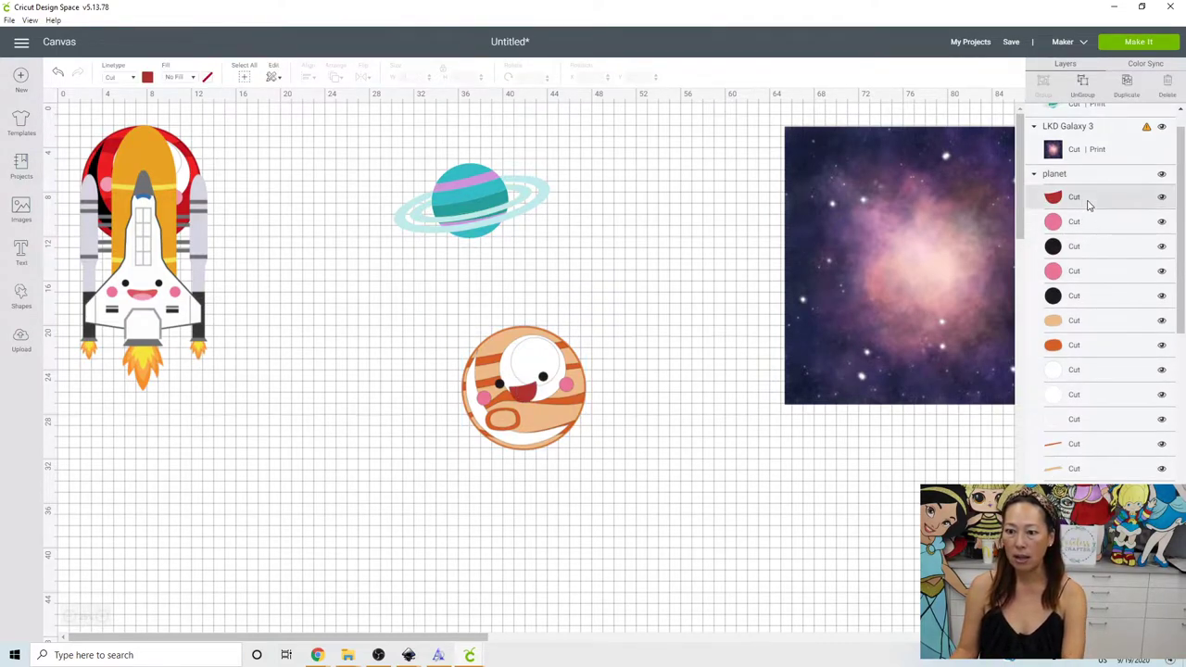
pyautogui.press('Delete')
pyautogui.click(1085, 198)
pyautogui.press('Delete')
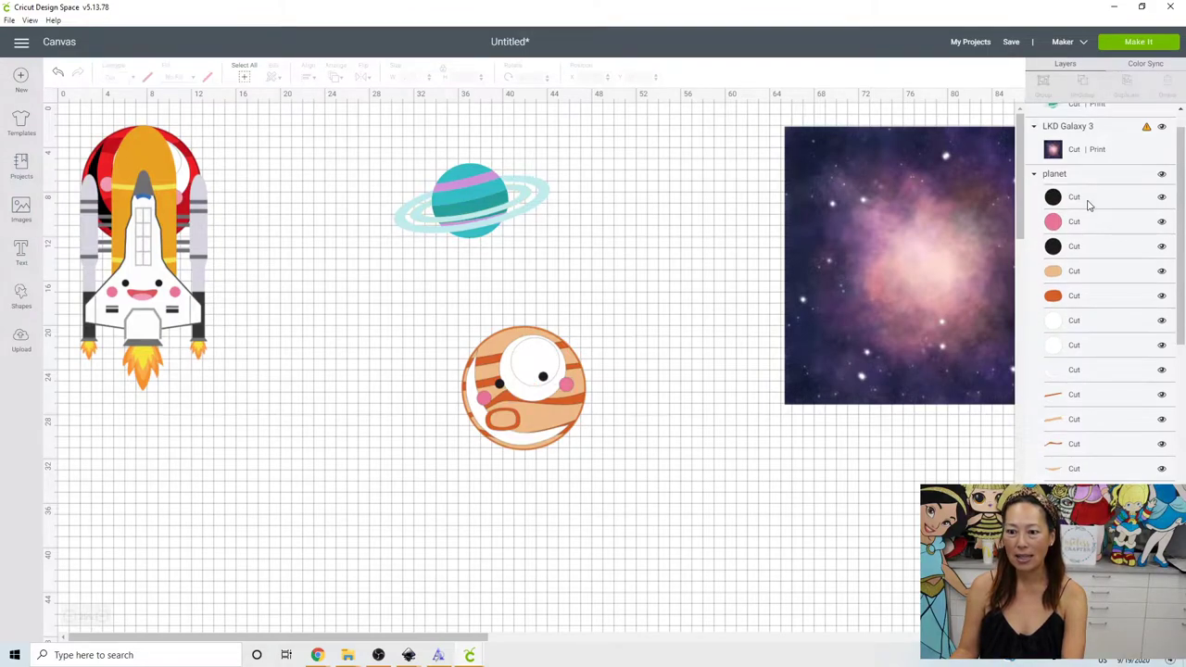
# Delete the orange striped planet's two black eye layers and remaining pink cheek layer
pyautogui.click(1081, 200)
pyautogui.press('Delete')
pyautogui.click(1081, 199)
pyautogui.press('Delete')
pyautogui.click(1075, 212)
pyautogui.click(1074, 199)
pyautogui.press('Delete')
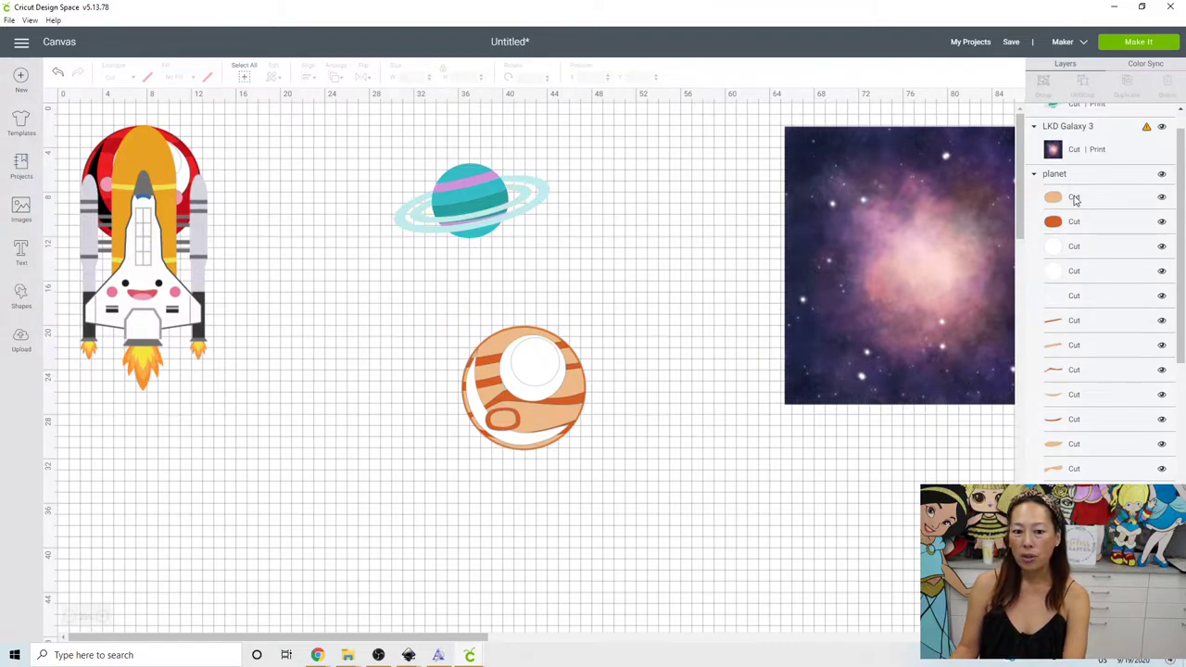
# Delete the two white circles and the white crescent highlight from the orange striped planet
pyautogui.click(1072, 252)
pyautogui.press('Delete')
pyautogui.click(1072, 255)
pyautogui.press('Delete')
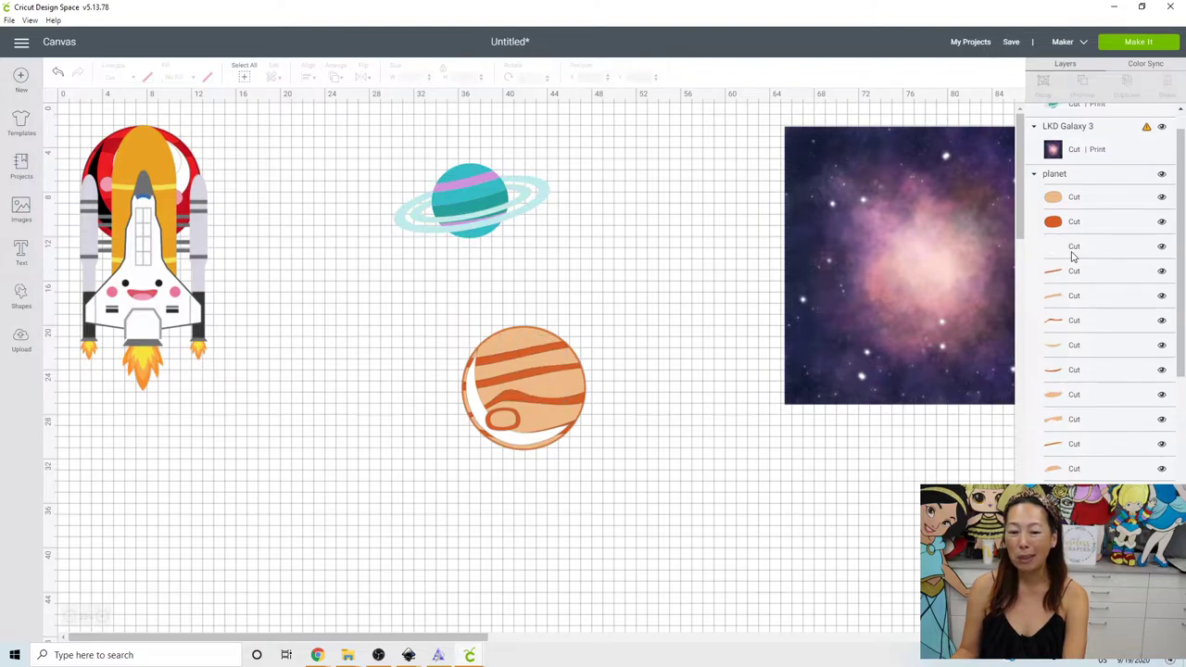
pyautogui.click(1071, 252)
pyautogui.press('Delete')
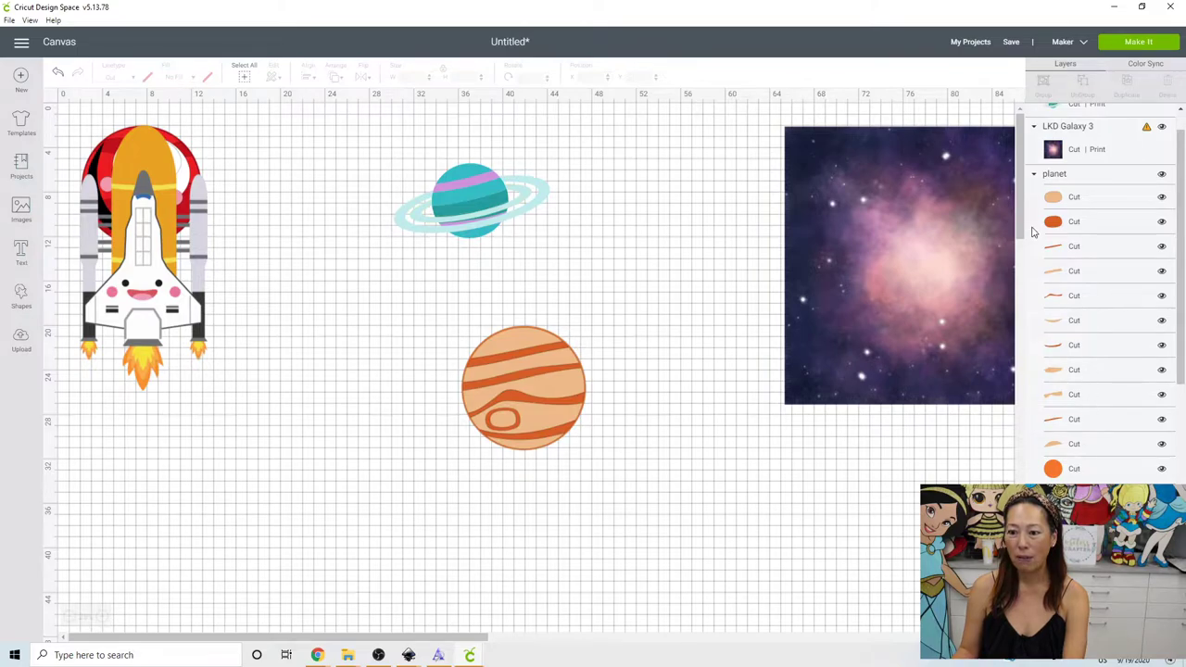
# Flatten the orange striped planet into one printable layer and place it directly to the right of the ringed planet
pyautogui.moveTo(605, 463); pyautogui.dragTo(422, 320)
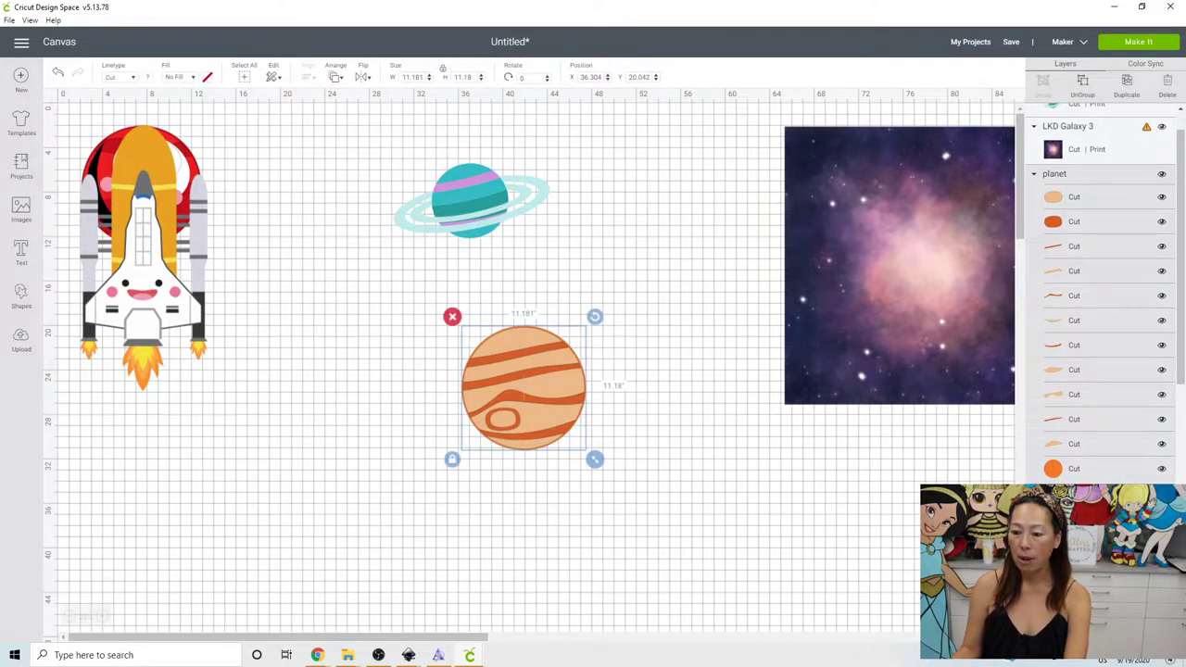
pyautogui.press('Delete')
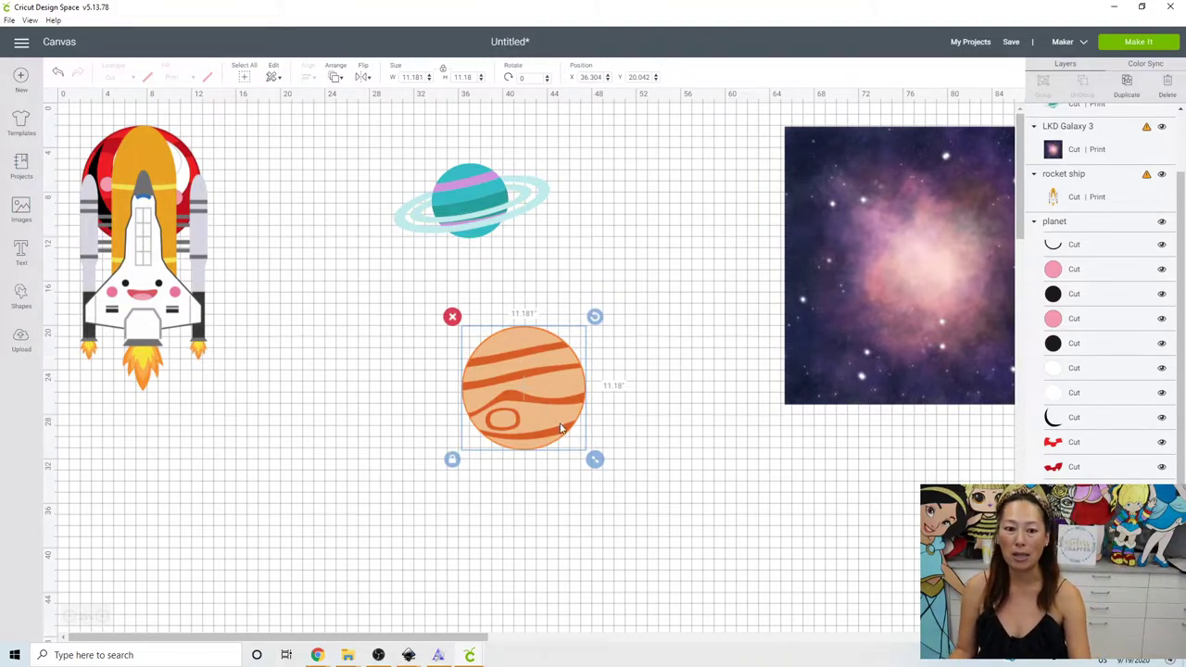
pyautogui.moveTo(524, 390); pyautogui.dragTo(604, 189)
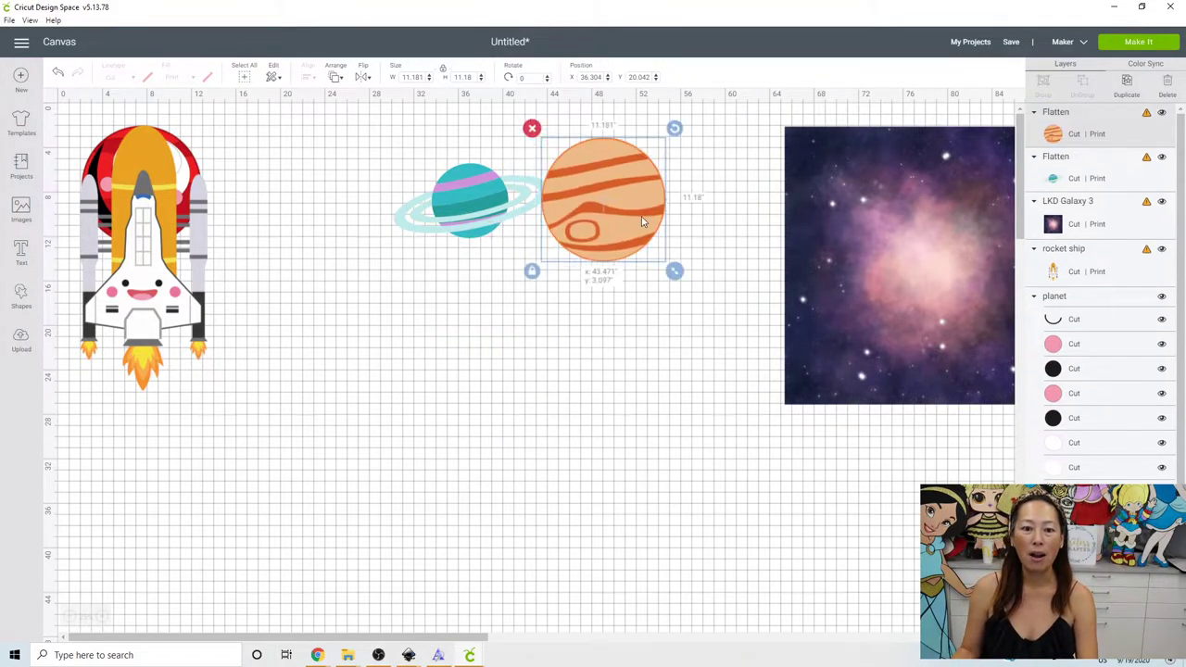
# Move the rocket ship off the red planet to about X 29.2, Y 14.6, below the ringed planet
pyautogui.click(158, 332)
pyautogui.moveTo(158, 332); pyautogui.dragTo(206, 366)
pyautogui.moveTo(362, 397); pyautogui.dragTo(412, 452)
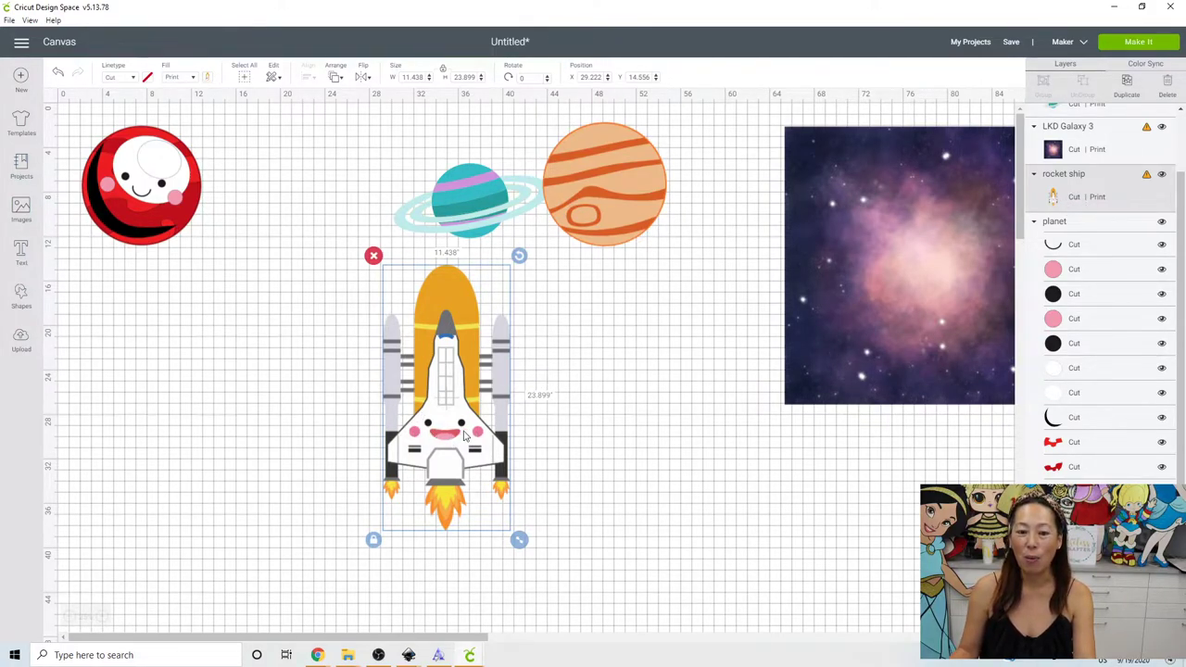
pyautogui.click(296, 399)
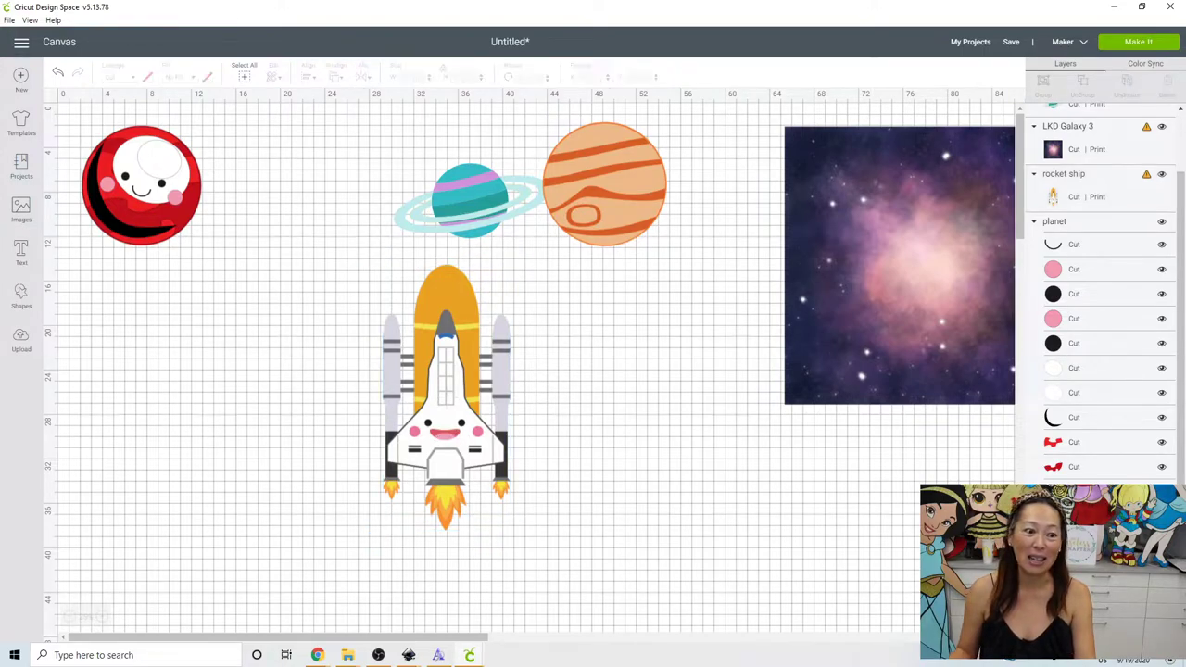
# Insert a circle shape and place it over the rocket ship's smiling face at about X 33.1, Y 27.5
pyautogui.click(27, 301)
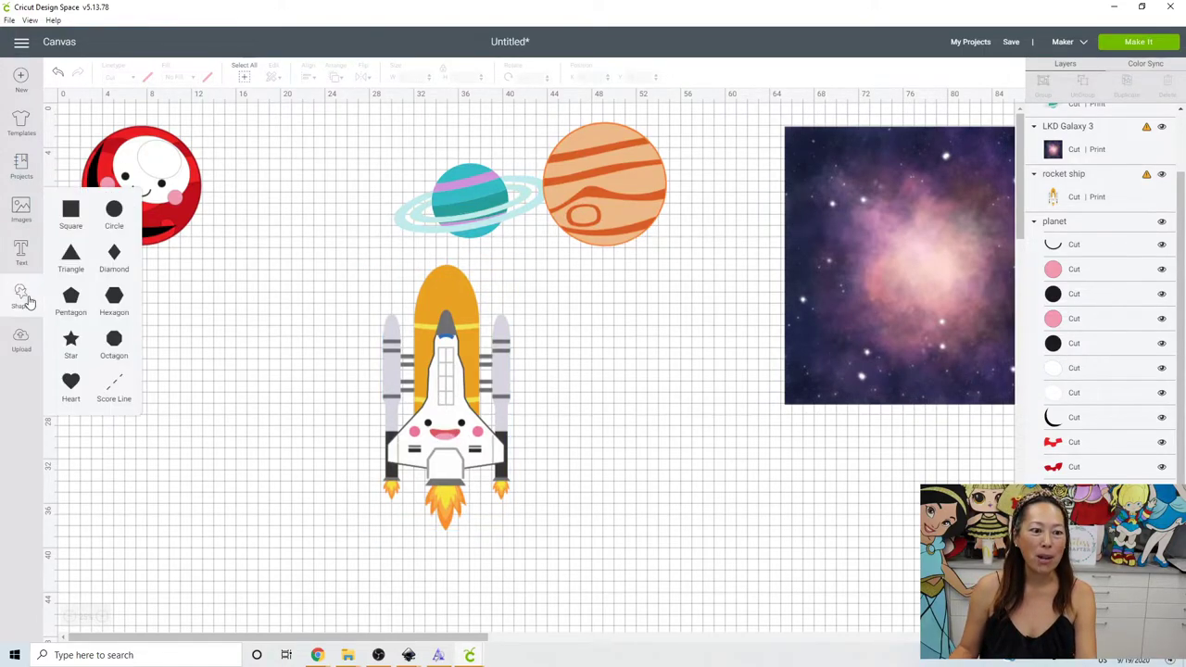
pyautogui.click(120, 216)
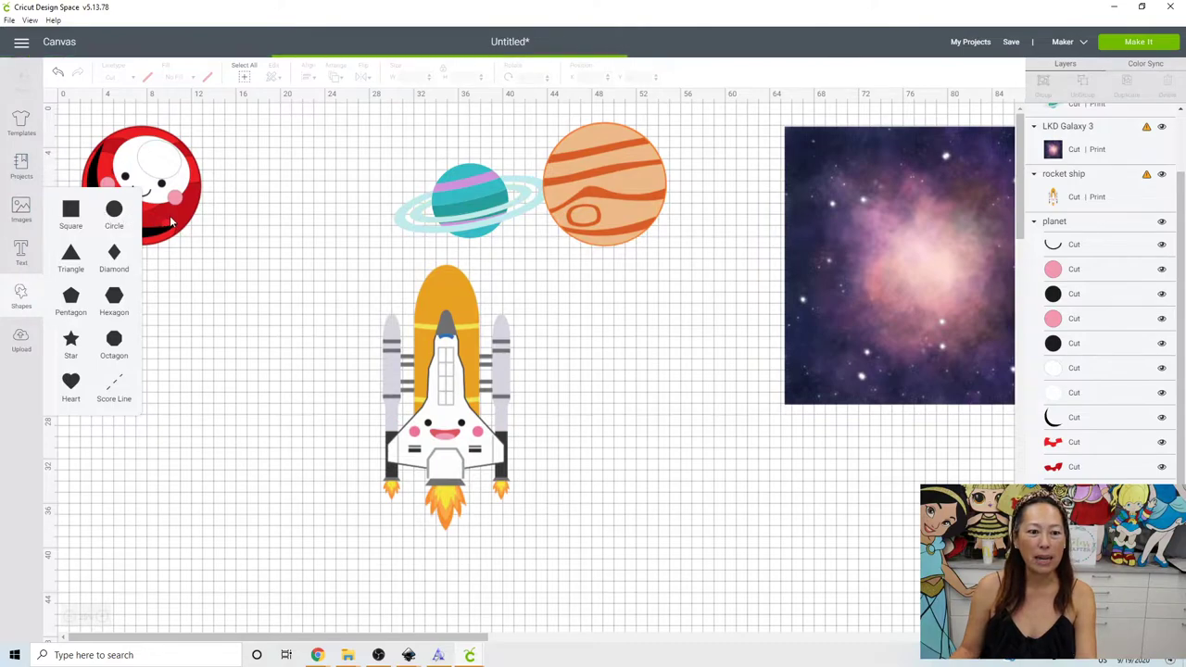
pyautogui.moveTo(162, 213); pyautogui.dragTo(345, 415)
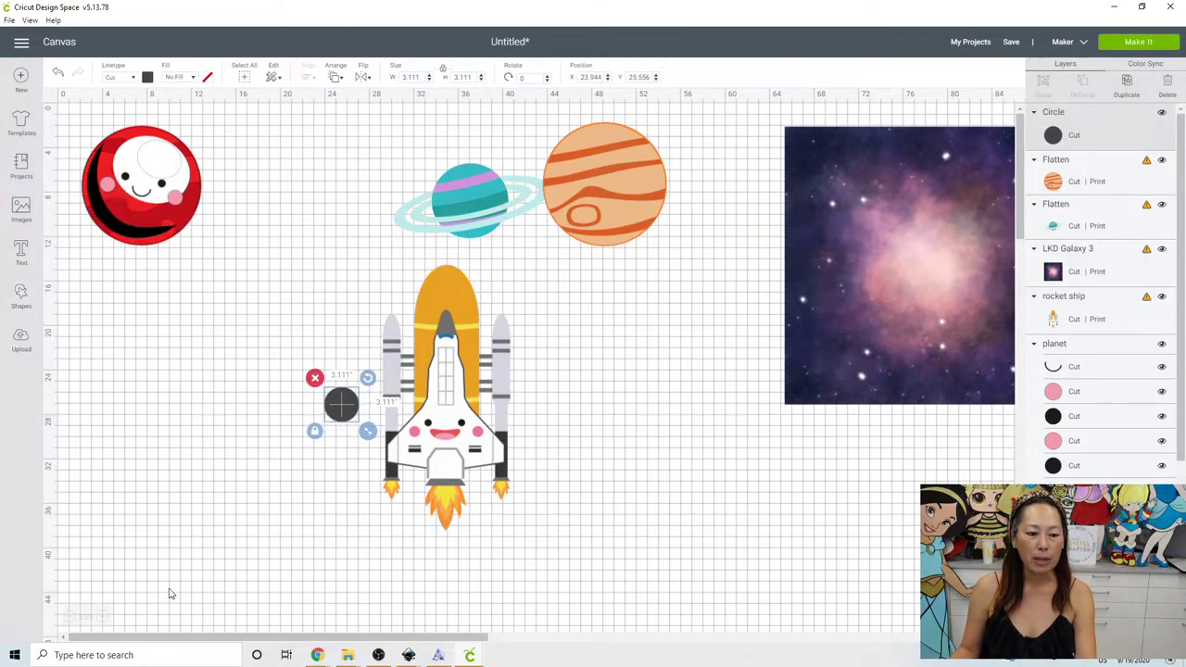
pyautogui.click(102, 617)
pyautogui.click(103, 616)
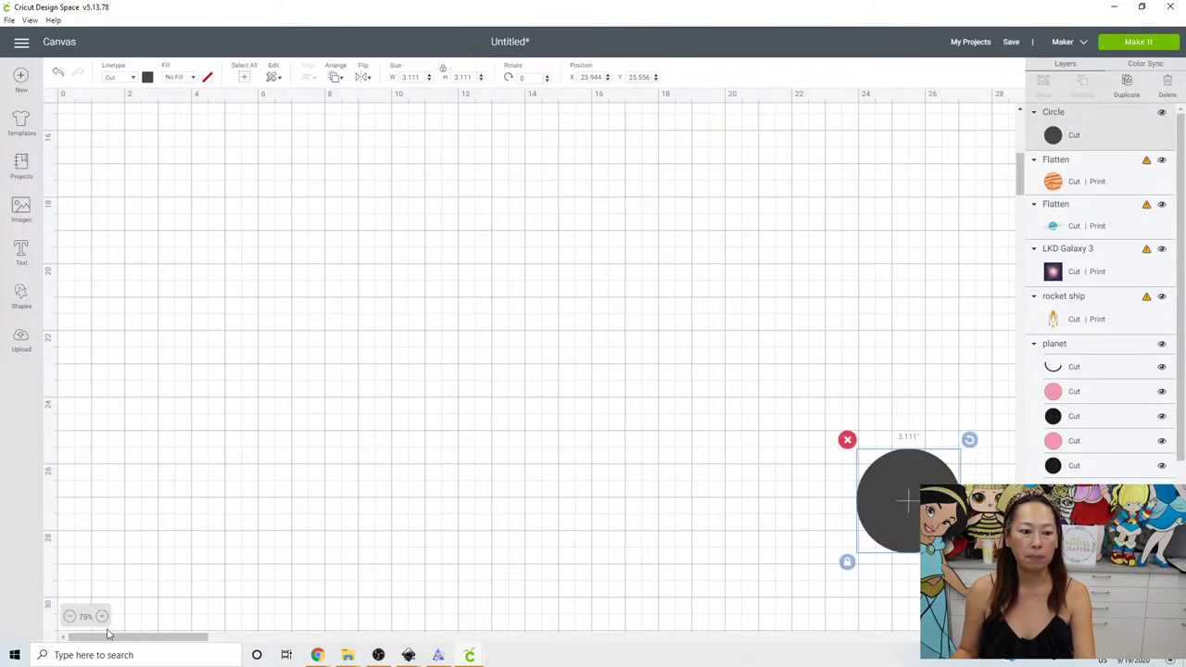
pyautogui.moveTo(107, 636); pyautogui.dragTo(207, 637)
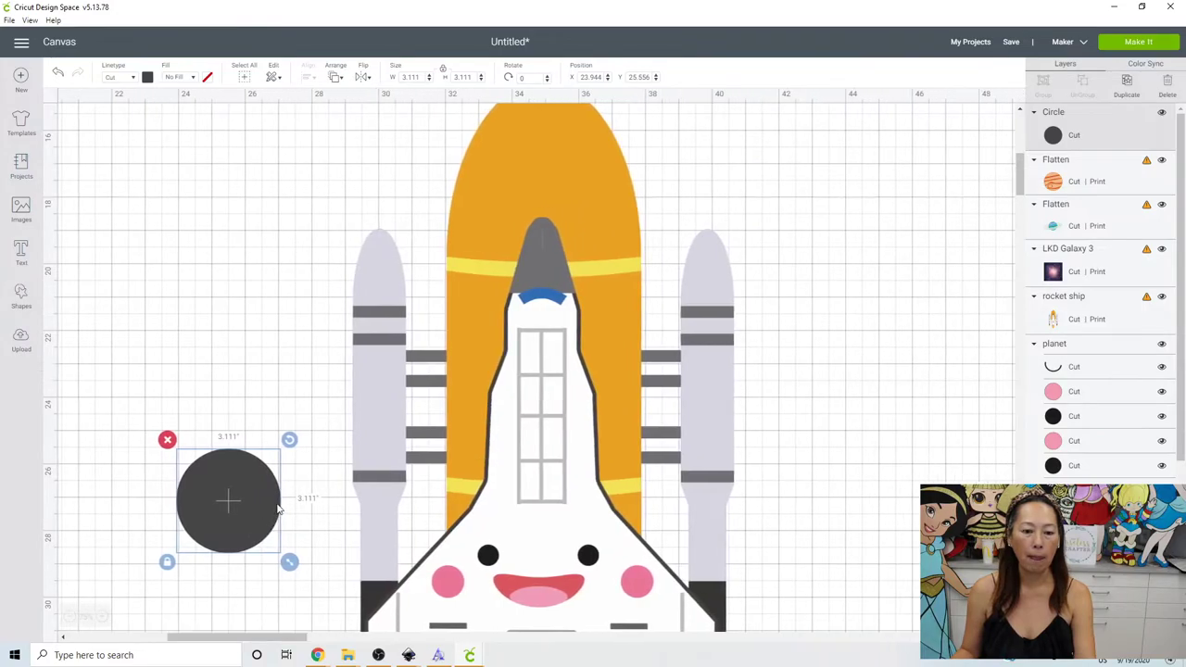
pyautogui.scroll(-5, 276, 507)
pyautogui.moveTo(246, 323); pyautogui.dragTo(557, 390)
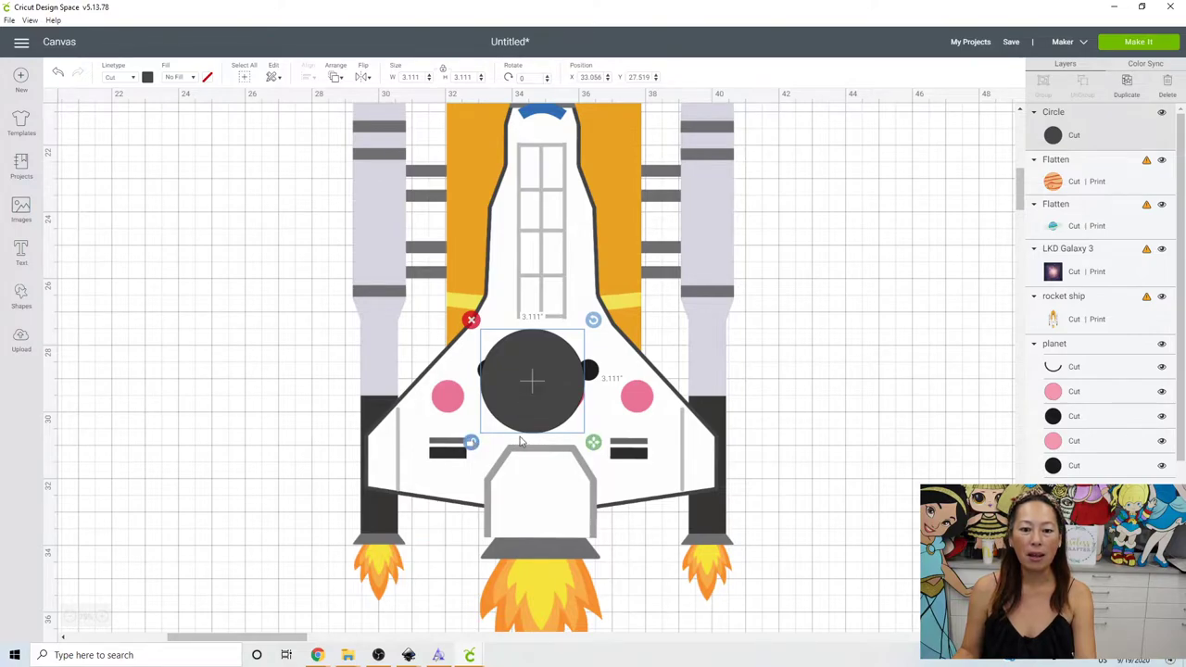
# Stretch the circle into an oval about 7.02 by 3.06 inches, centred over the rocket's face at about X 31.4, Y 27.7
pyautogui.moveTo(593, 442); pyautogui.dragTo(704, 440)
pyautogui.moveTo(613, 386); pyautogui.dragTo(567, 394)
pyautogui.moveTo(651, 450); pyautogui.dragTo(672, 451)
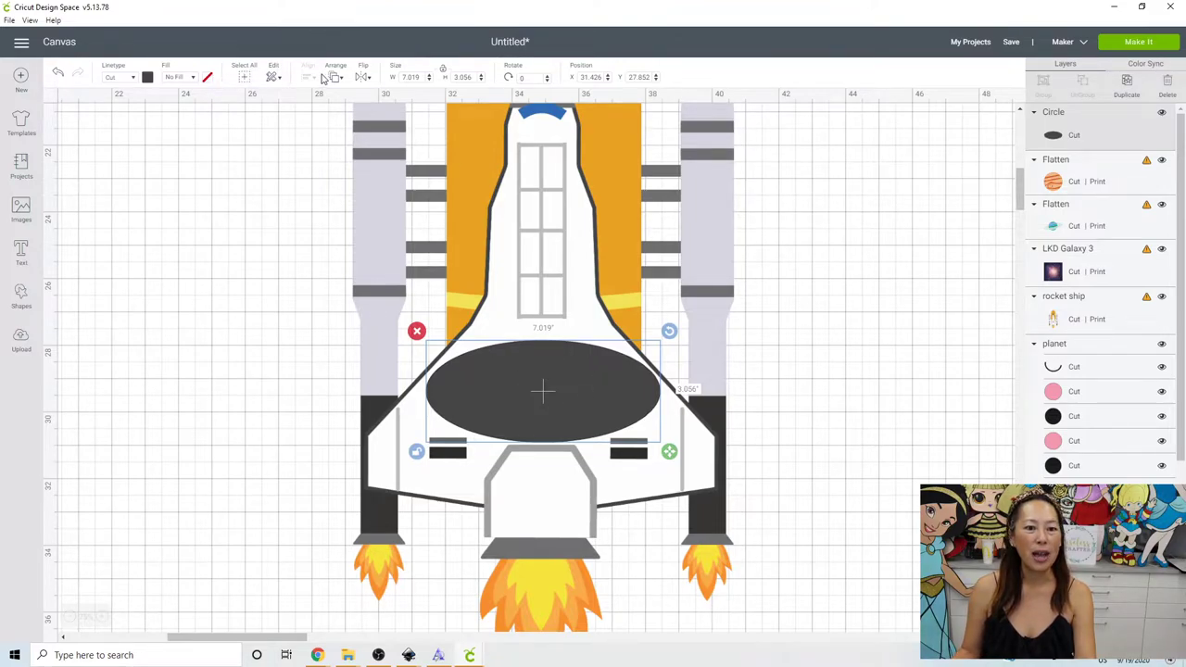
# Change the oval's material colour to white so it covers the rocket ship's face
pyautogui.click(148, 78)
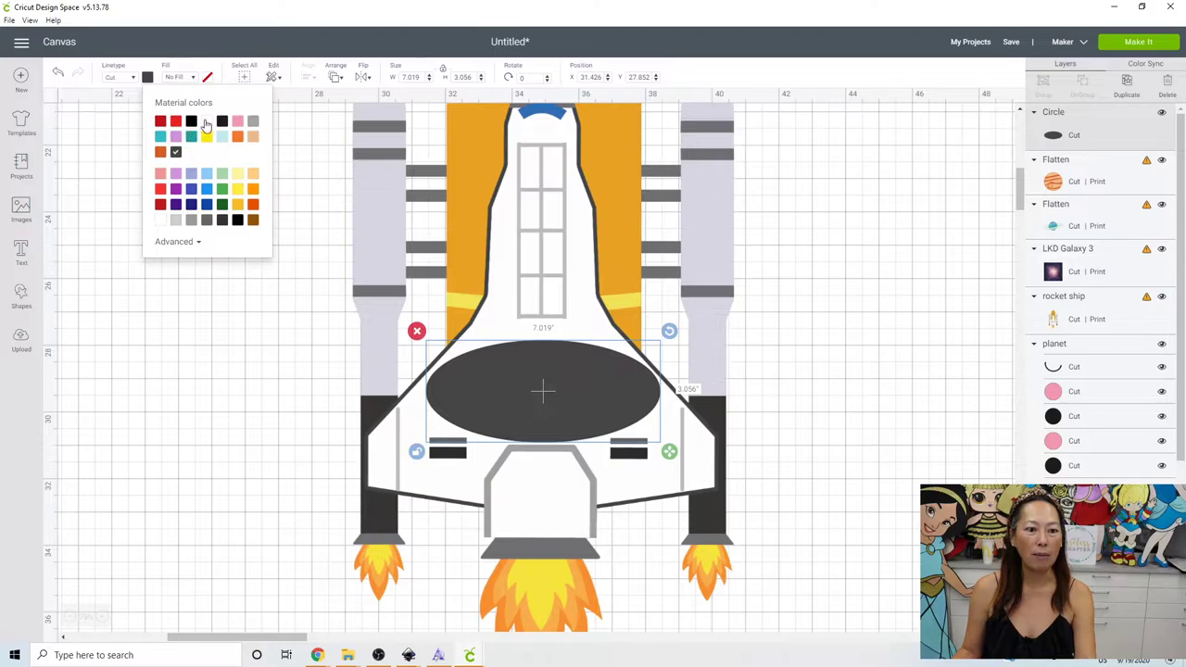
pyautogui.click(207, 122)
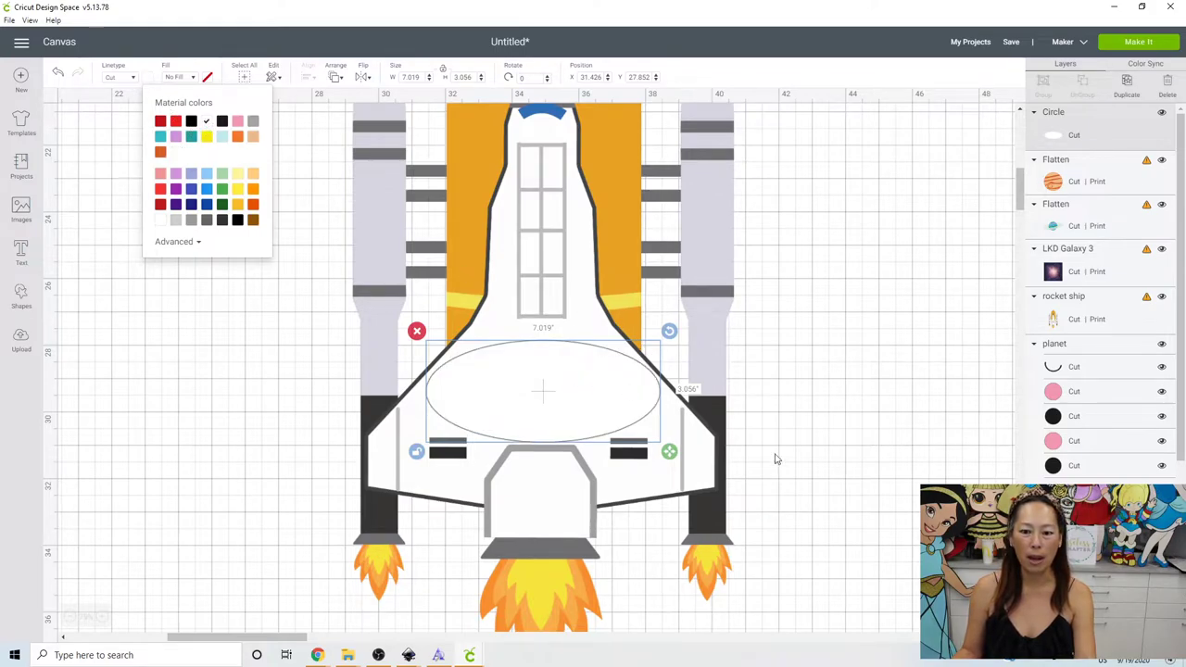
pyautogui.click(804, 476)
# Flatten the white oval and the rocket ship into one printable layer
pyautogui.moveTo(815, 569); pyautogui.dragTo(270, 126)
pyautogui.scroll(4, 588, 328)
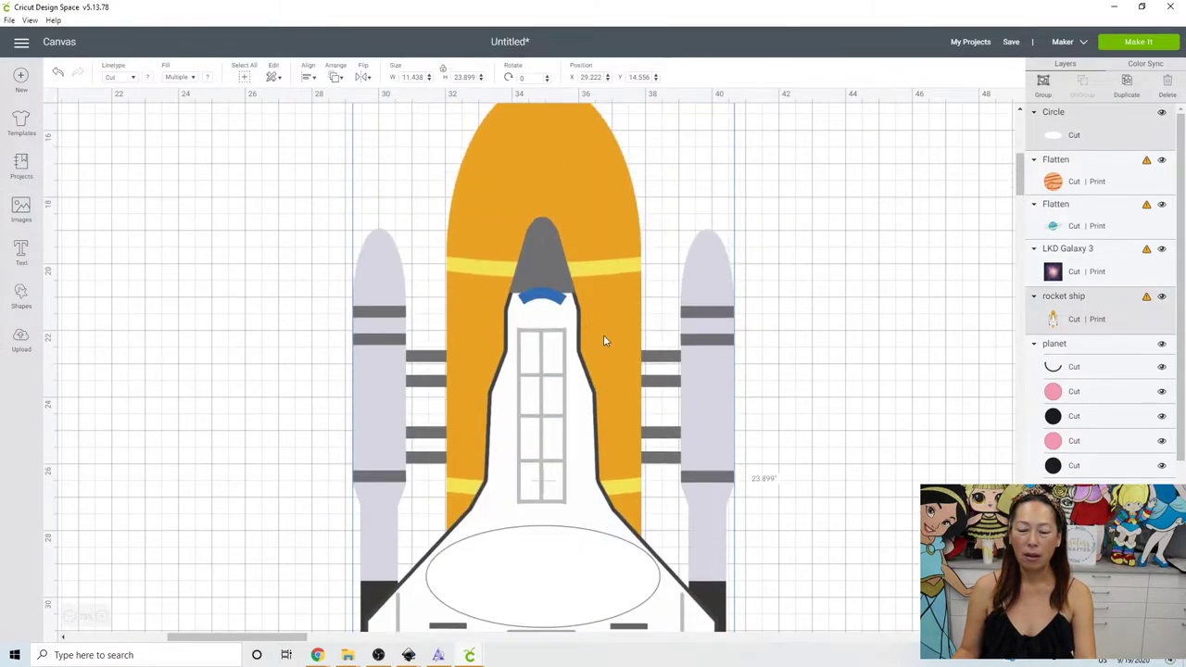
pyautogui.press('Delete')
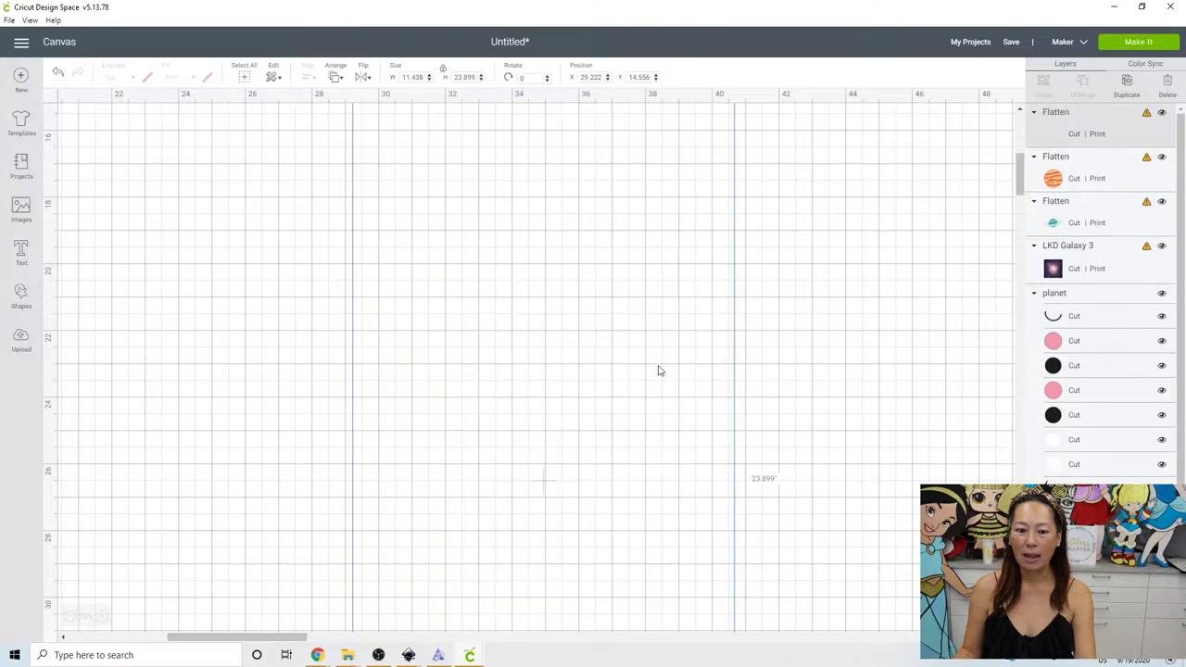
pyautogui.hotkey('ctrl', 'z')
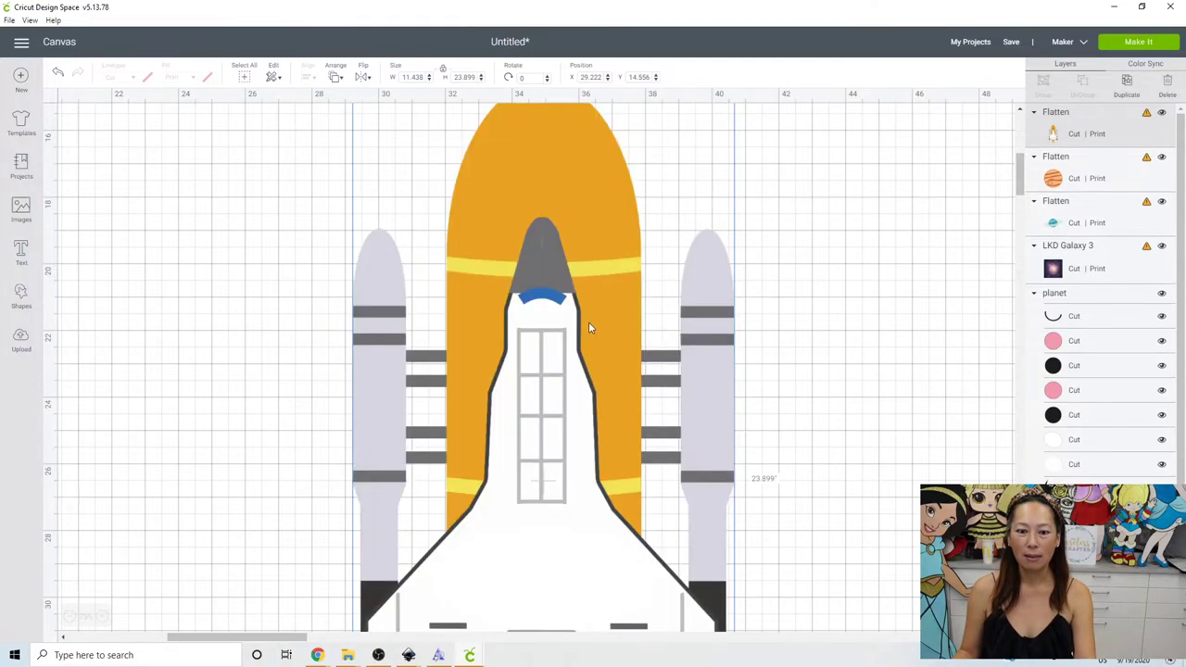
# Move the flattened rocket ship to about X 38.06, Y 13.81, below the ringed and orange planets
pyautogui.scroll(-1, 590, 324)
pyautogui.scroll(-2, 587, 339)
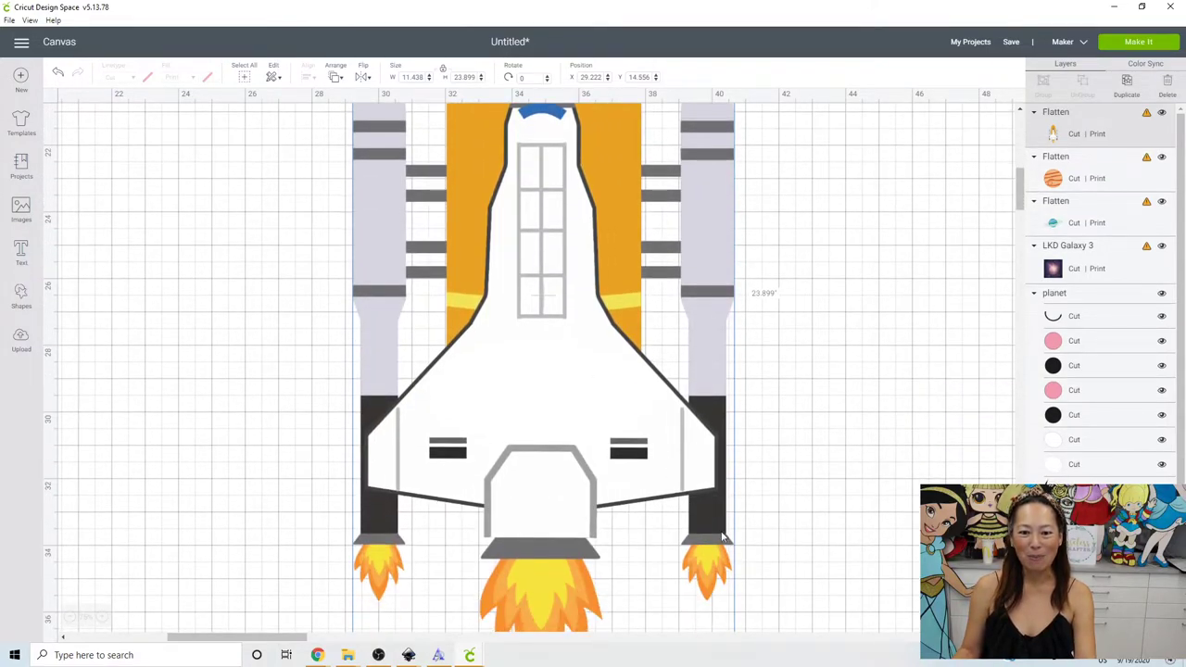
pyautogui.click(70, 617)
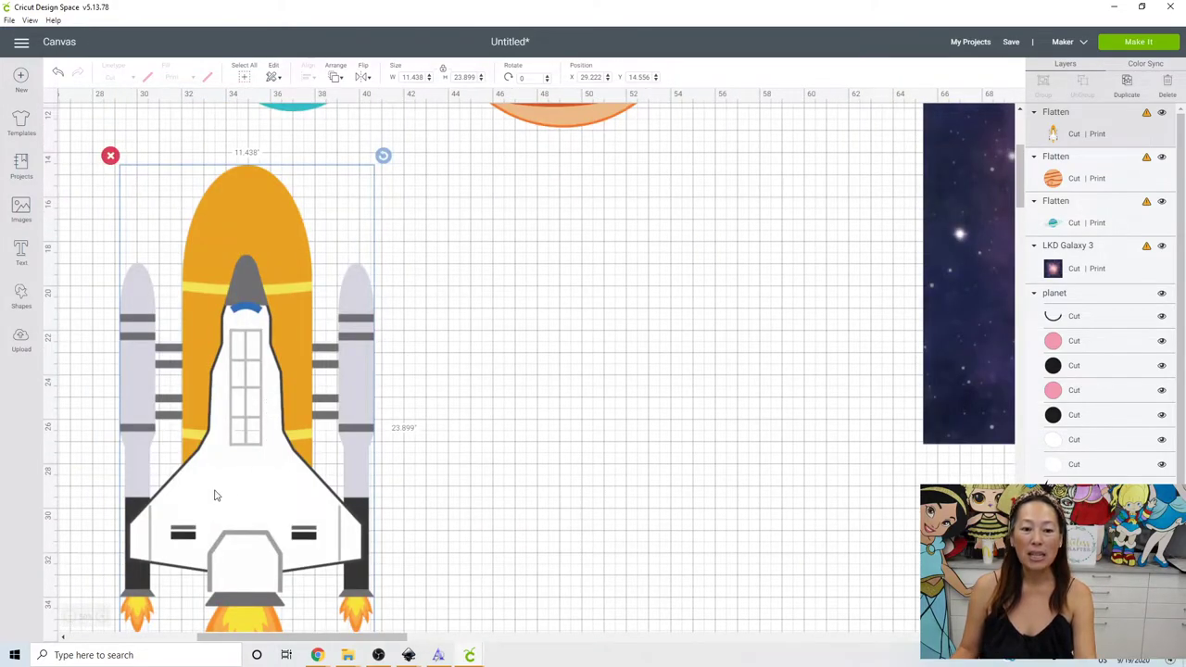
pyautogui.moveTo(252, 370); pyautogui.dragTo(449, 353)
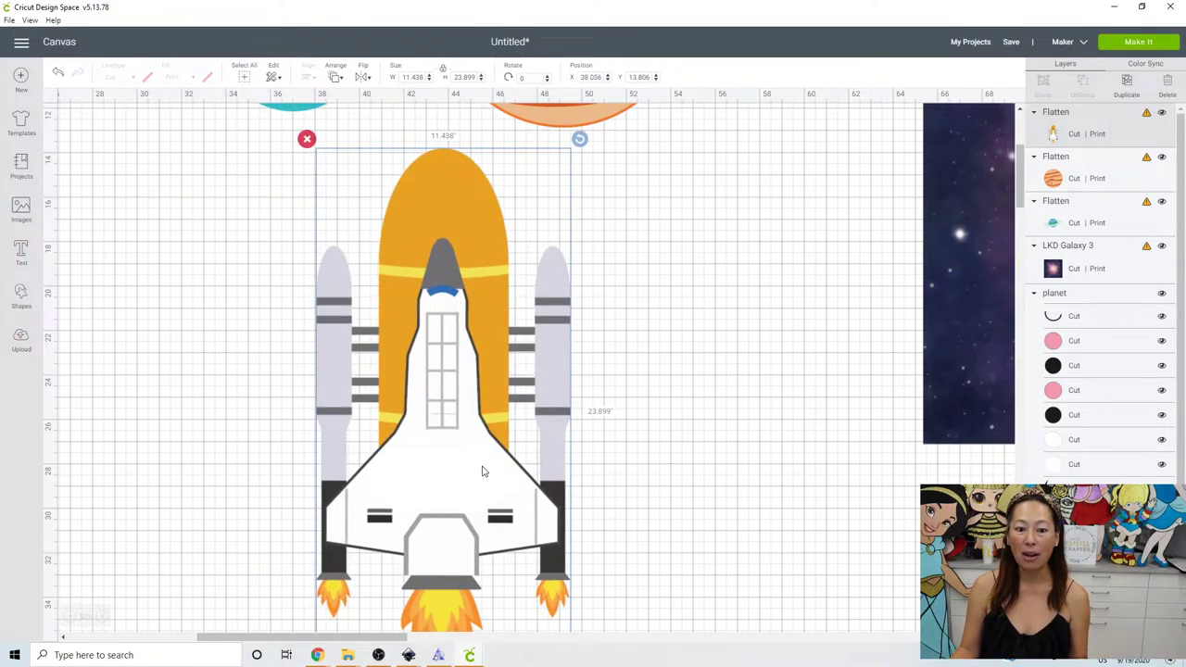
# Add the text "An" in Cricut Sans and colour it green
pyautogui.click(22, 252)
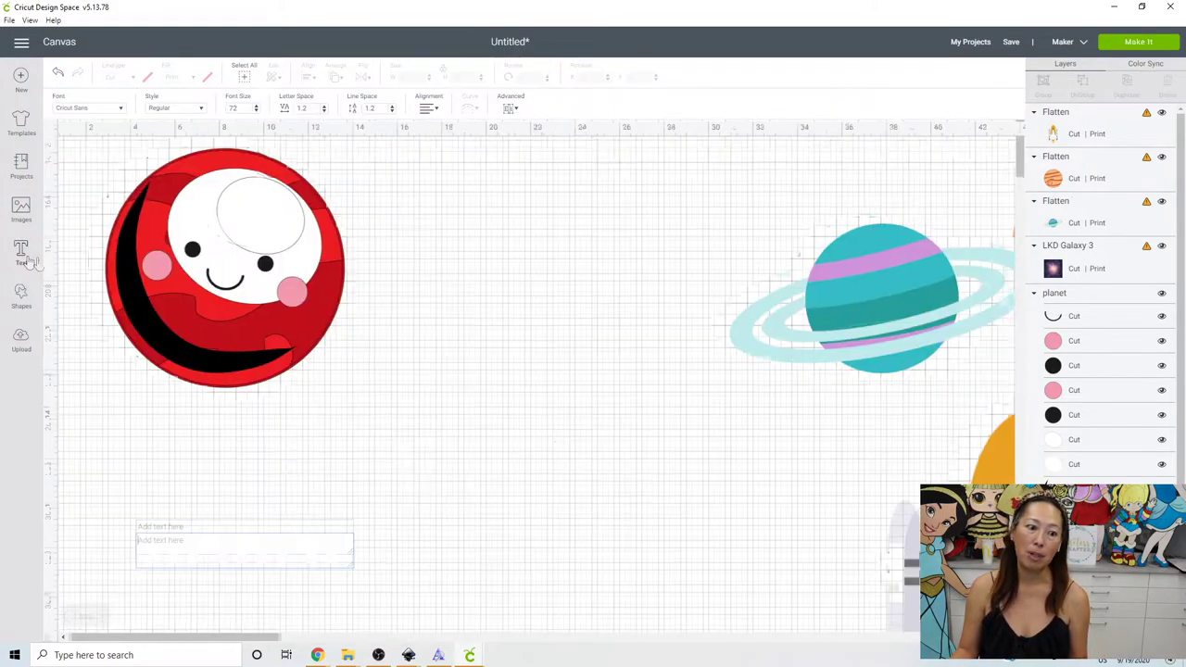
pyautogui.write('An')
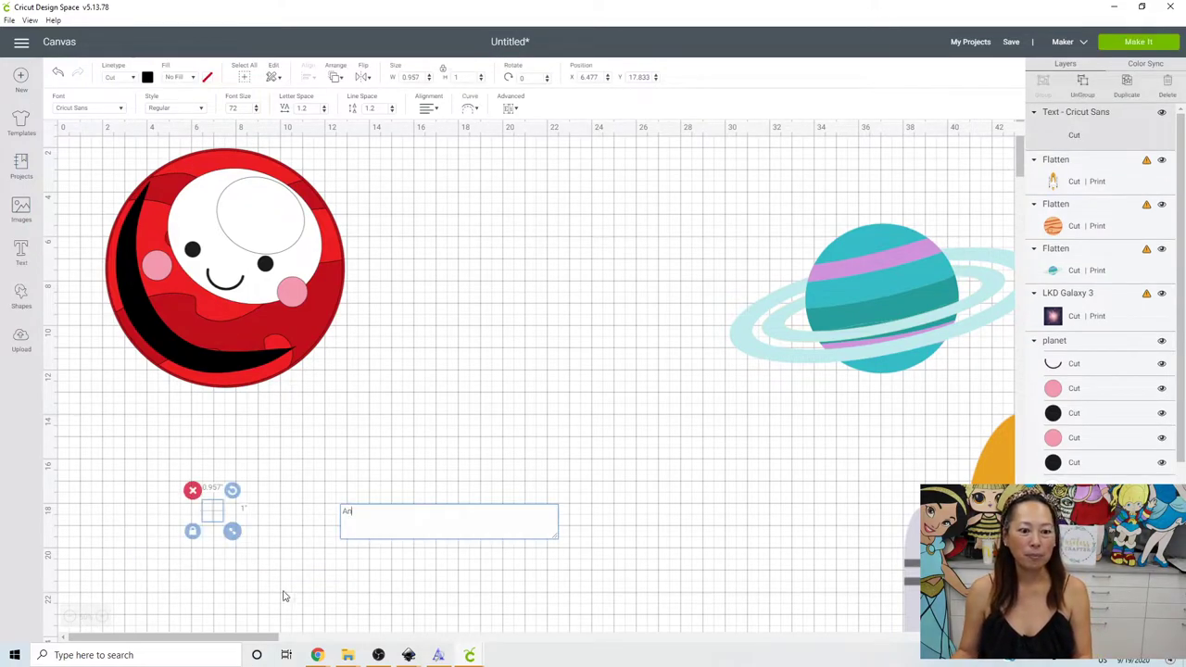
pyautogui.click(148, 78)
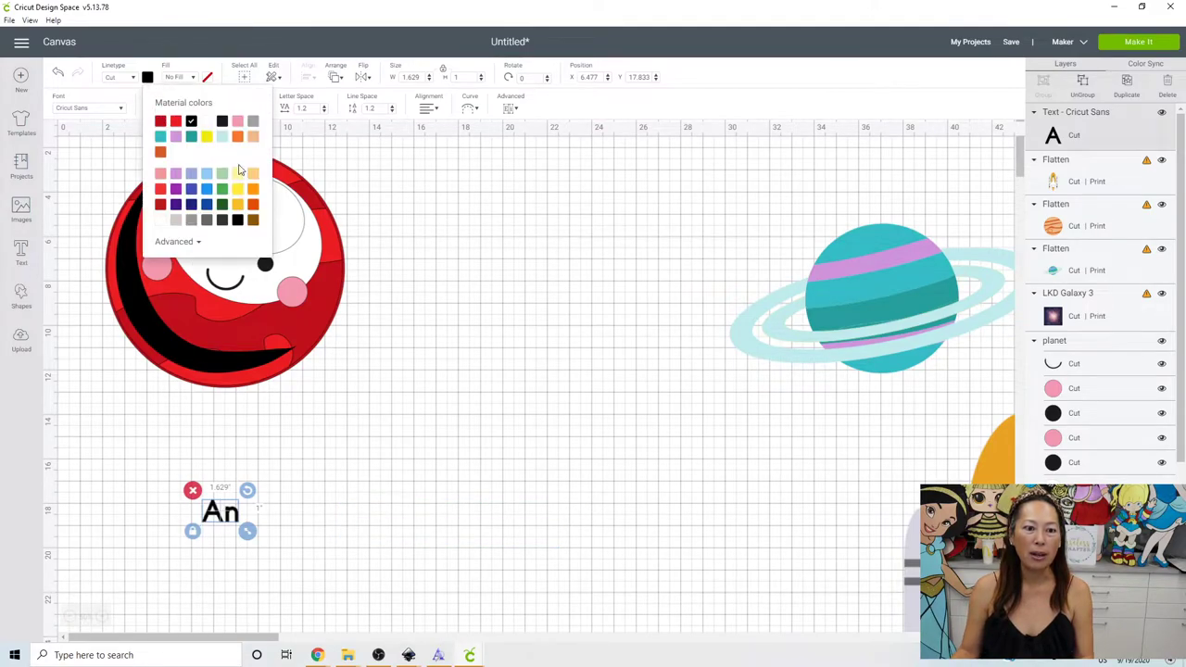
pyautogui.click(221, 188)
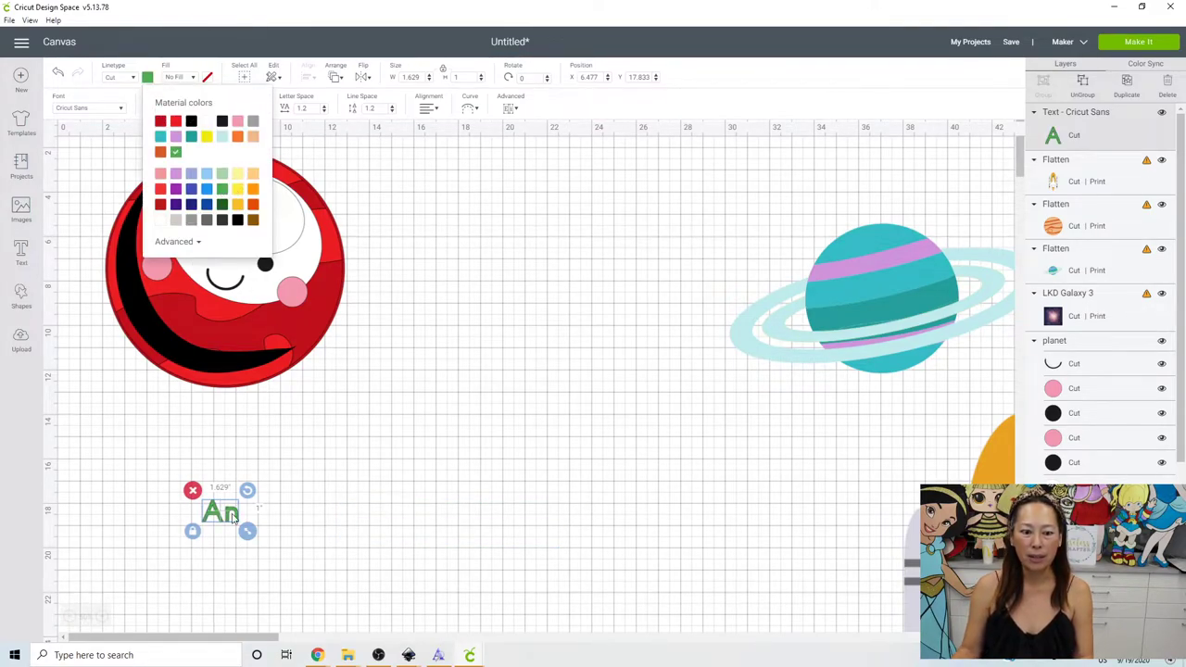
# Place the green "An" text on the rocket's blank white lower body at about X 42.7, Y 28.03
pyautogui.moveTo(231, 515); pyautogui.dragTo(814, 577)
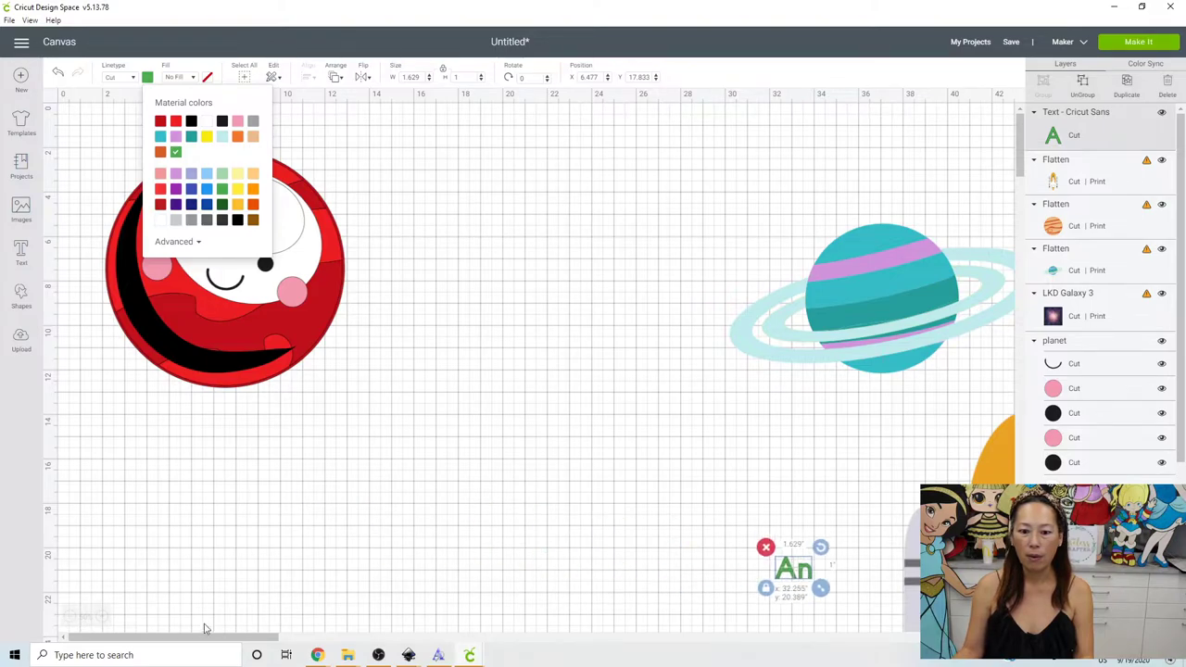
pyautogui.moveTo(197, 640); pyautogui.dragTo(364, 639)
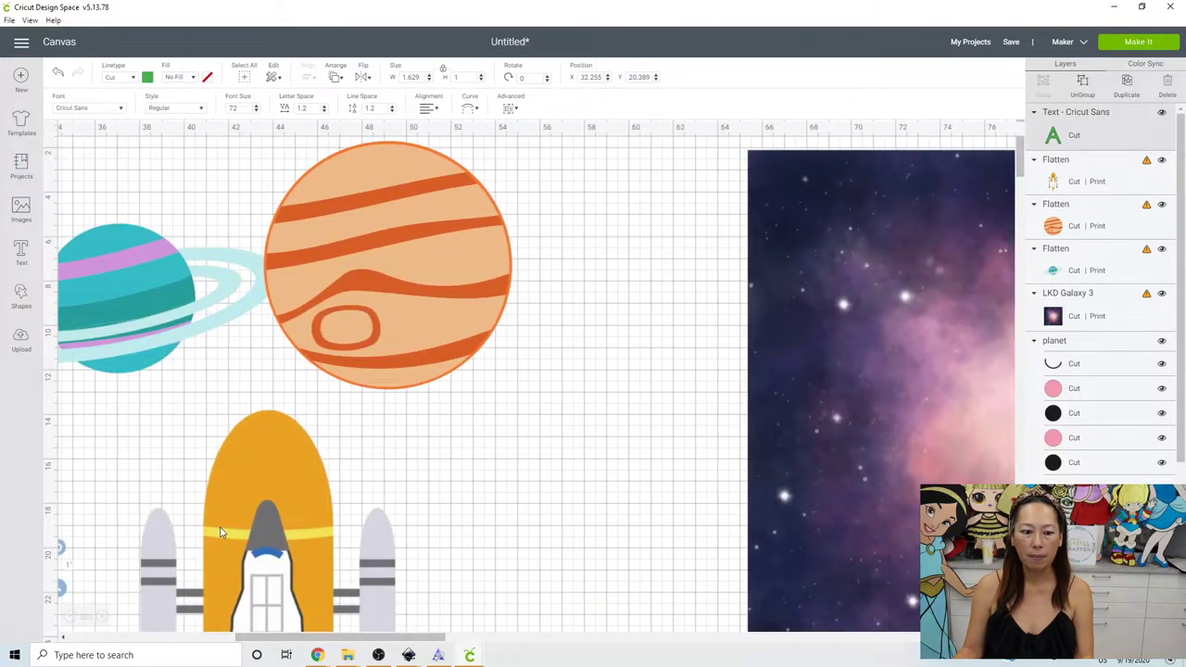
pyautogui.moveTo(230, 638); pyautogui.dragTo(219, 638)
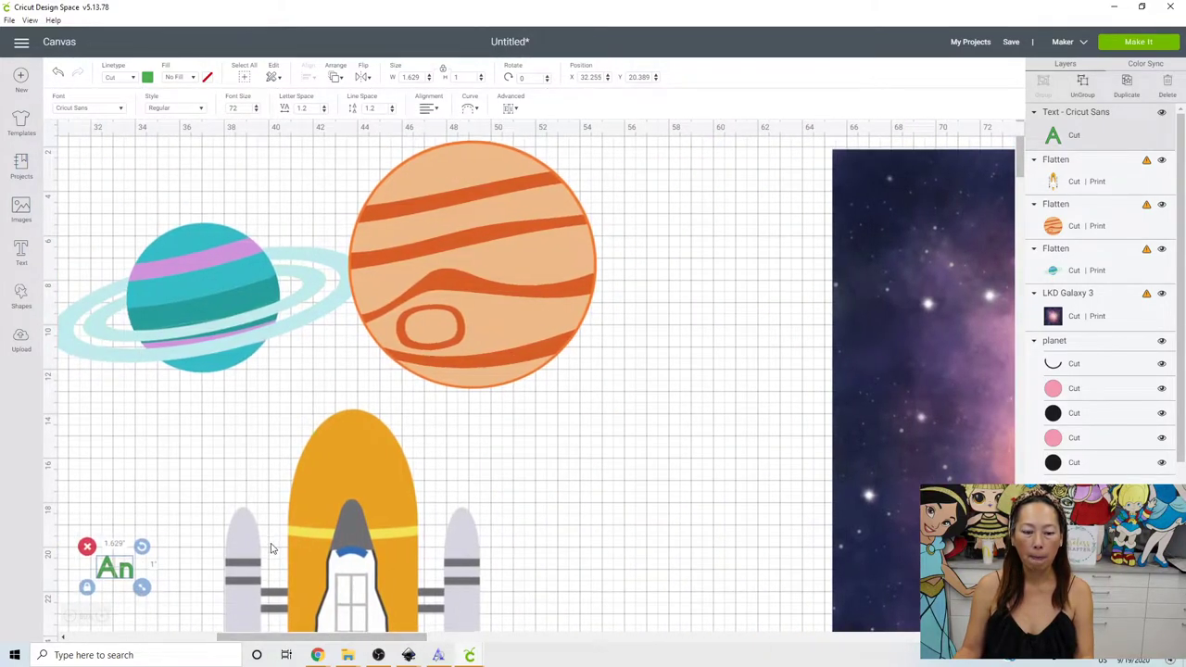
pyautogui.scroll(-3, 265, 537)
pyautogui.scroll(-1, 264, 528)
pyautogui.moveTo(127, 391); pyautogui.dragTo(331, 558)
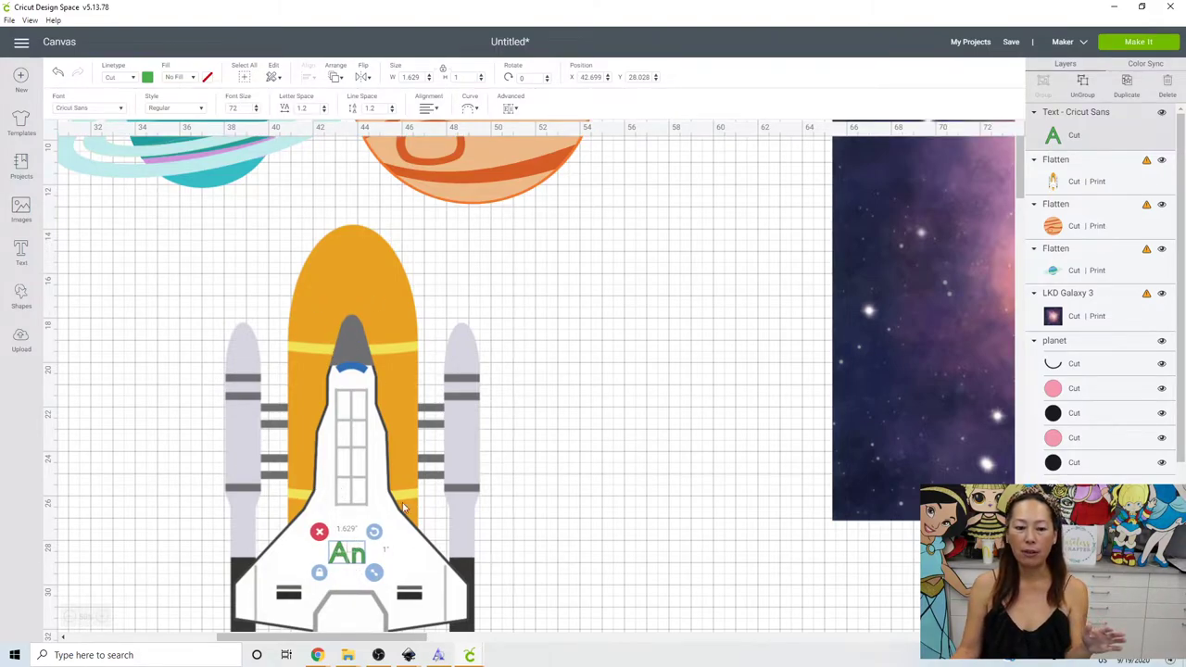
pyautogui.click(550, 476)
# Flatten the "An" text and the rocket ship into one printable layer
pyautogui.scroll(-3, 549, 476)
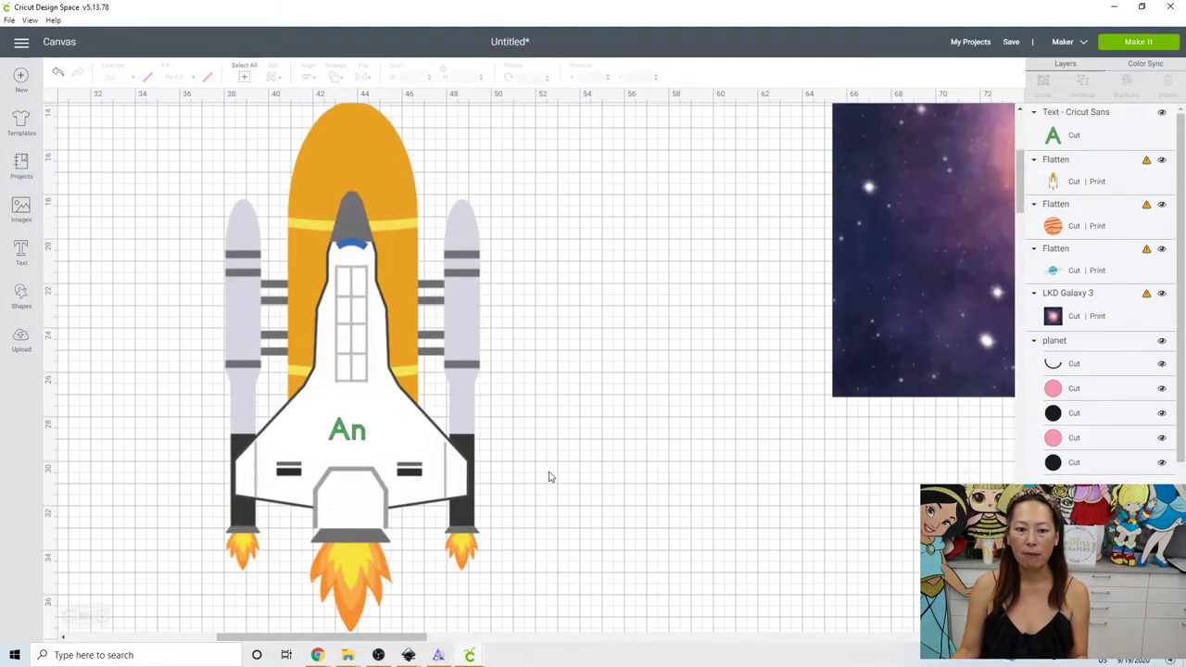
pyautogui.moveTo(545, 578); pyautogui.dragTo(189, 268)
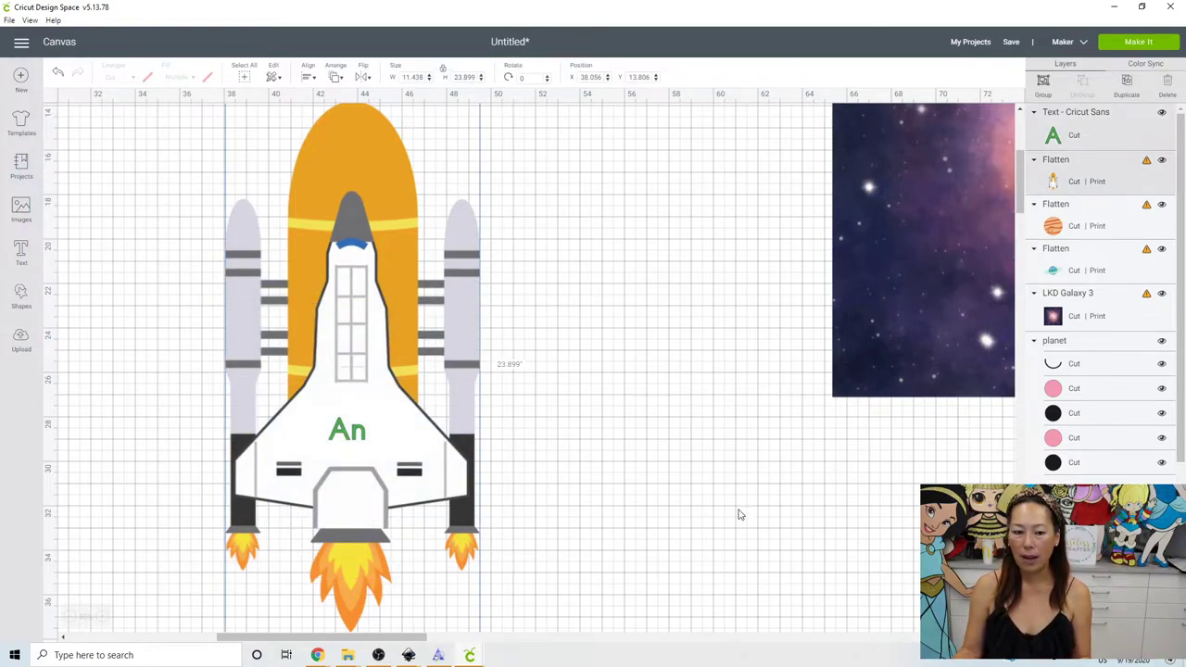
pyautogui.press('Delete')
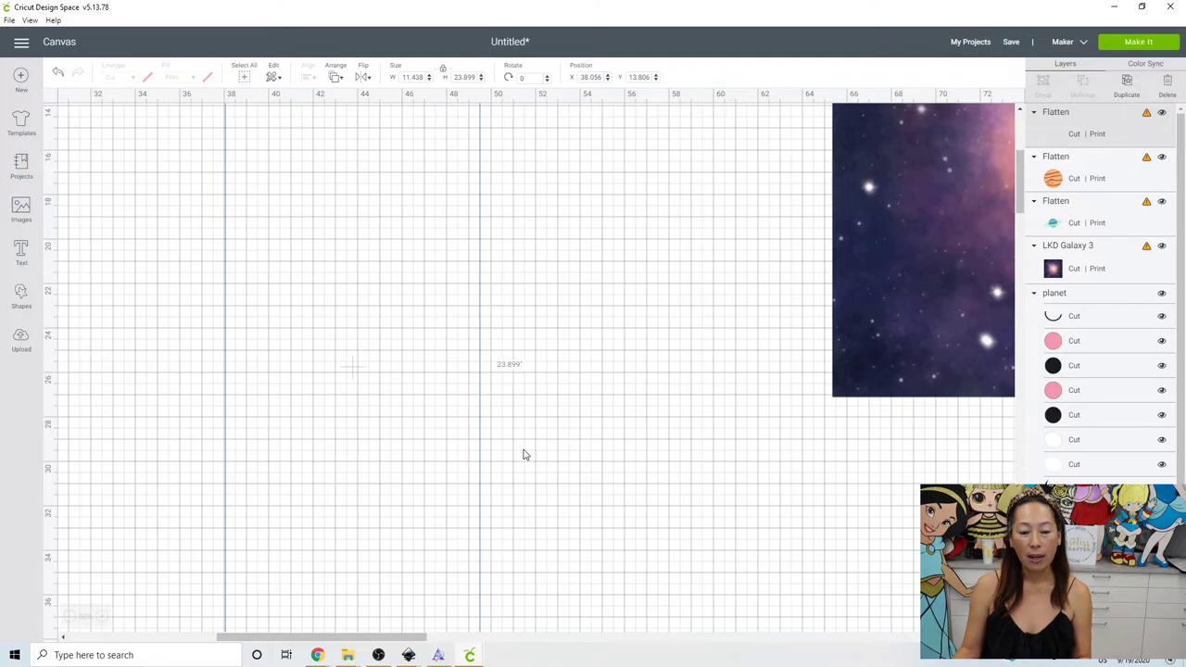
pyautogui.hotkey('ctrl', 'z')
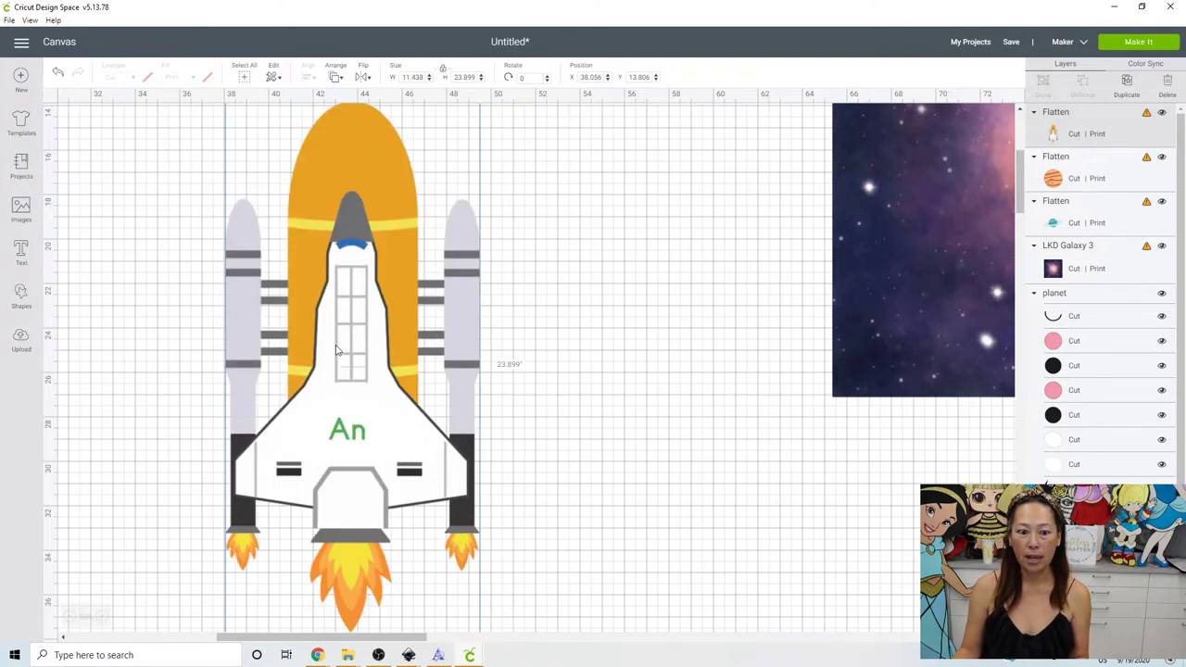
# Shrink the rocket ship to about 5.22 by 10.9 inches and place it over the orange planet's lower part at about X 44.78, Y 8.36
pyautogui.scroll(-5, 477, 505)
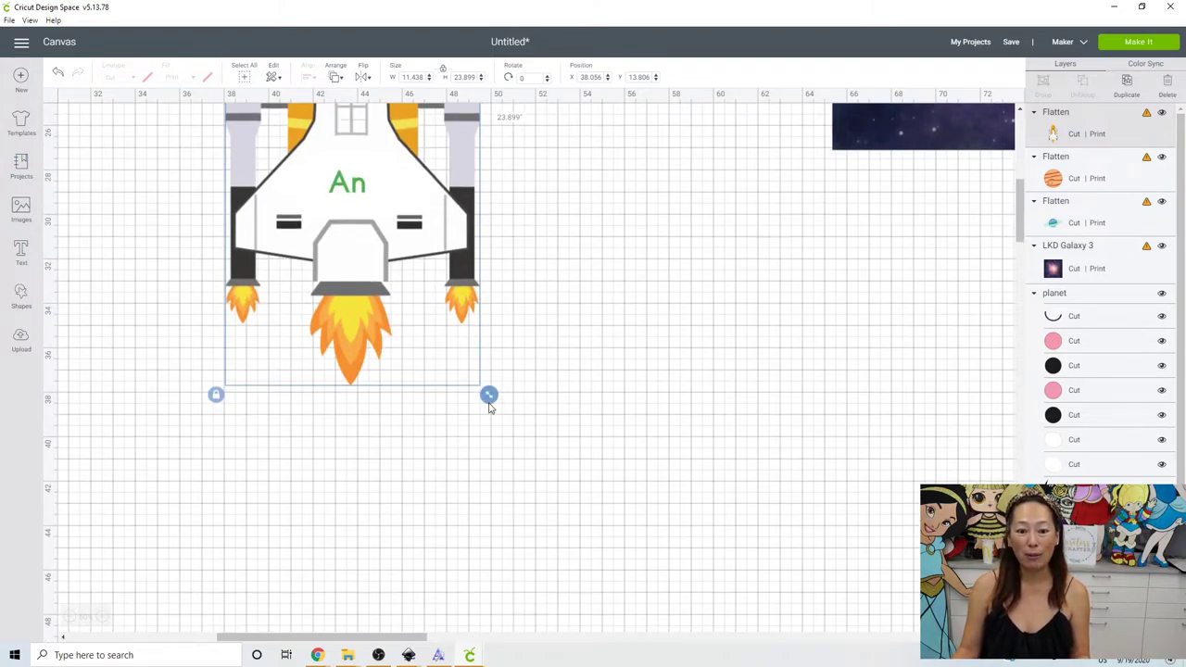
pyautogui.moveTo(489, 396); pyautogui.dragTo(380, 274)
pyautogui.scroll(4, 380, 274)
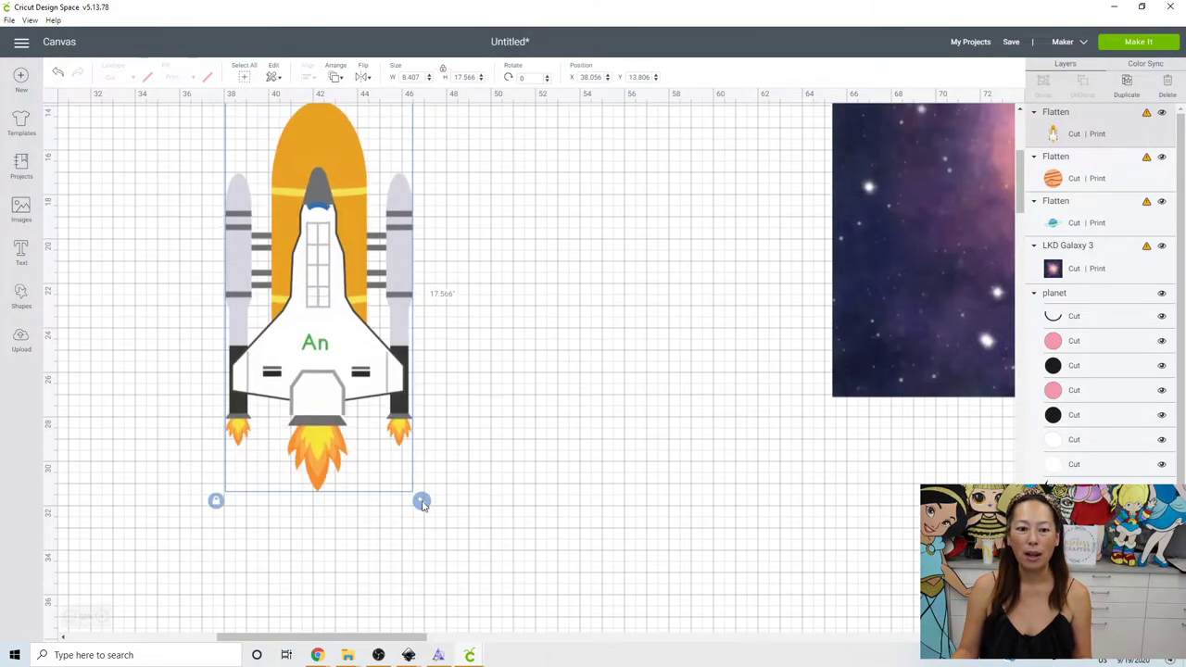
pyautogui.moveTo(404, 467); pyautogui.dragTo(347, 354)
pyautogui.scroll(4, 333, 370)
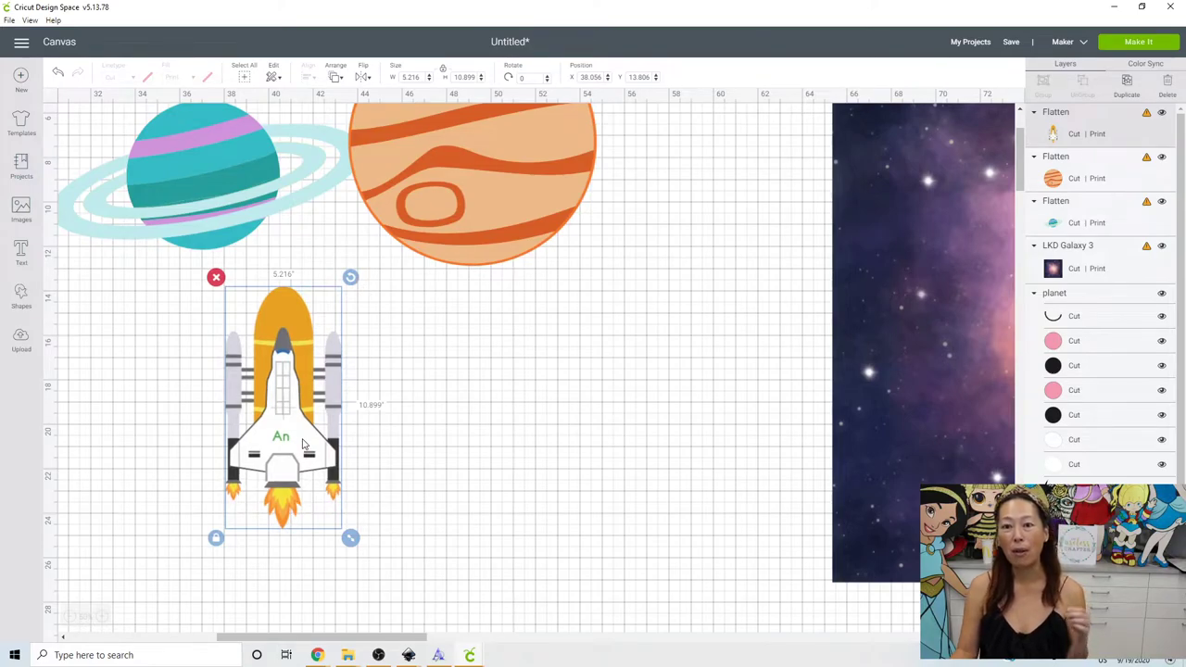
pyautogui.moveTo(277, 423); pyautogui.dragTo(425, 302)
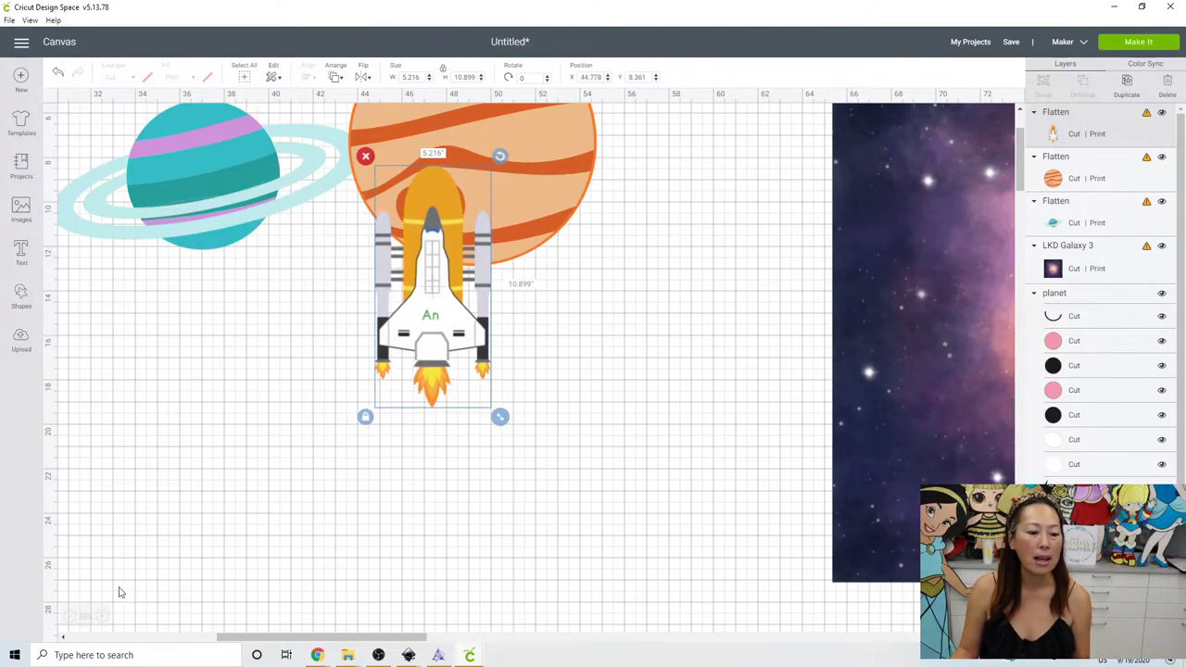
# Move the red planet to about X 17.97, Y 18.6 and delete its face, white highlight and black crescent layers
pyautogui.click(71, 616)
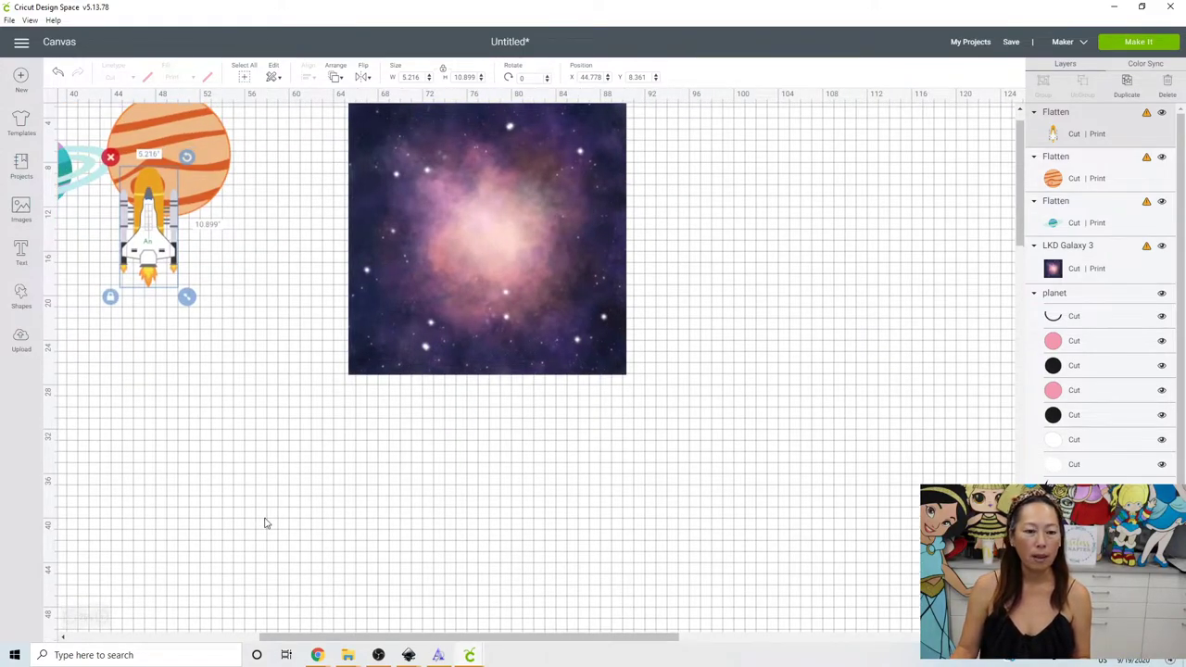
pyautogui.moveTo(283, 637); pyautogui.dragTo(56, 634)
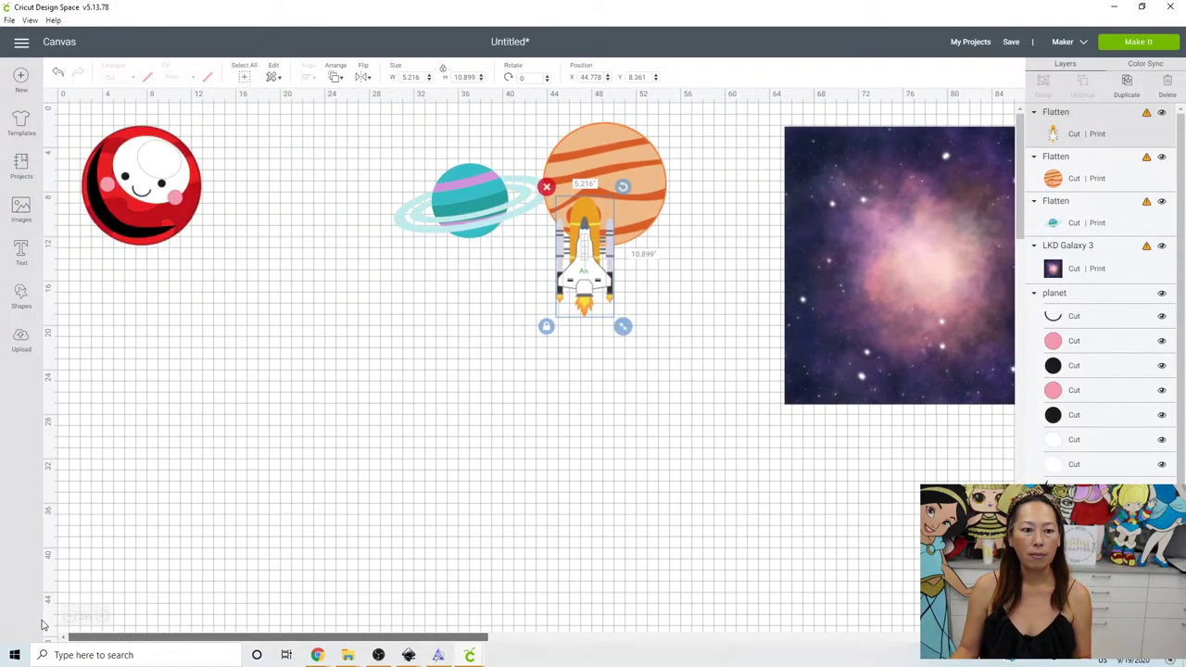
pyautogui.click(118, 165)
pyautogui.moveTo(151, 192); pyautogui.dragTo(367, 446)
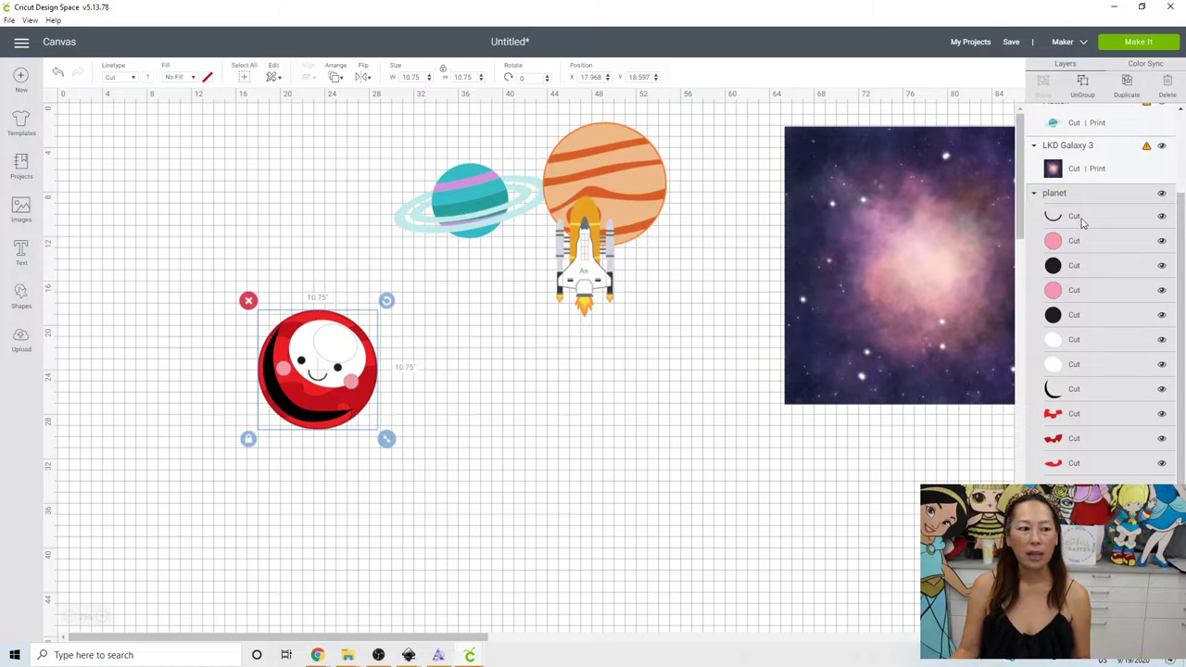
pyautogui.press('Escape')
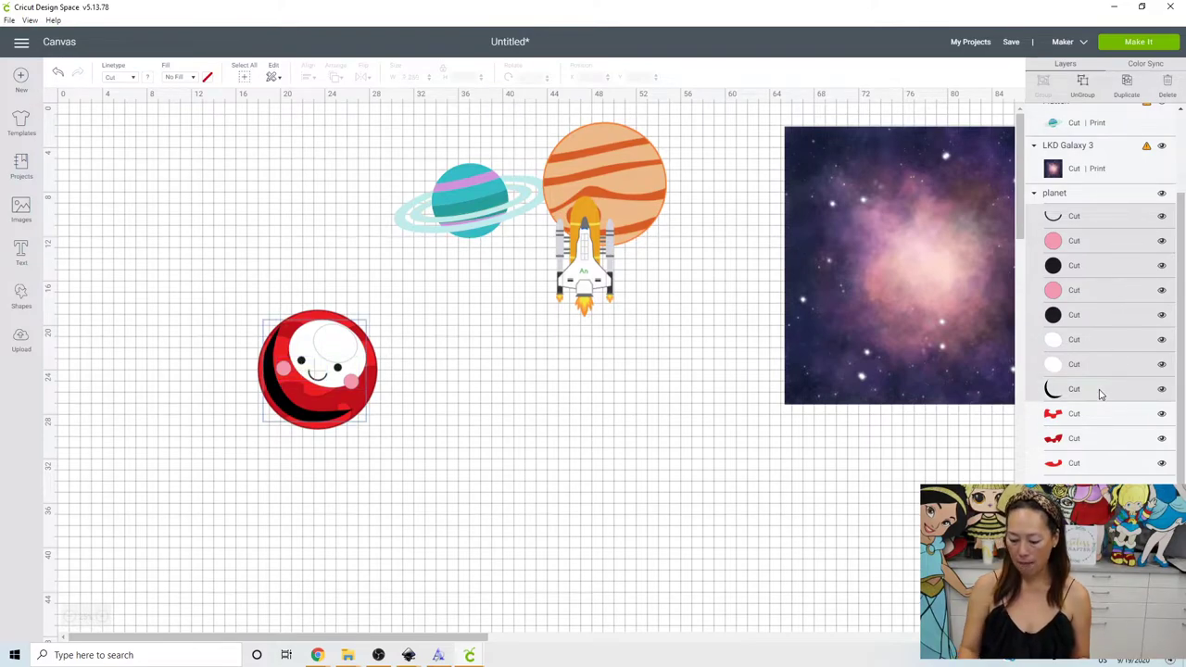
pyautogui.press('Delete')
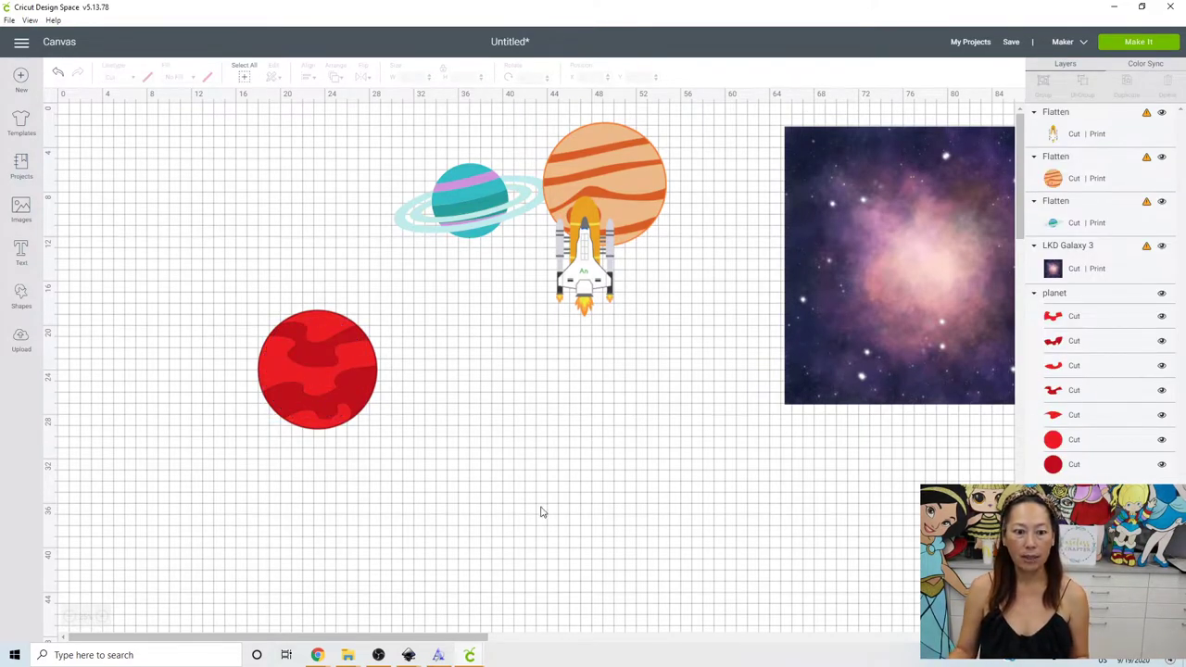
# Recolour the large dark red patch on the red planet's lower half light orange
pyautogui.moveTo(408, 460); pyautogui.dragTo(278, 356)
pyautogui.click(298, 353)
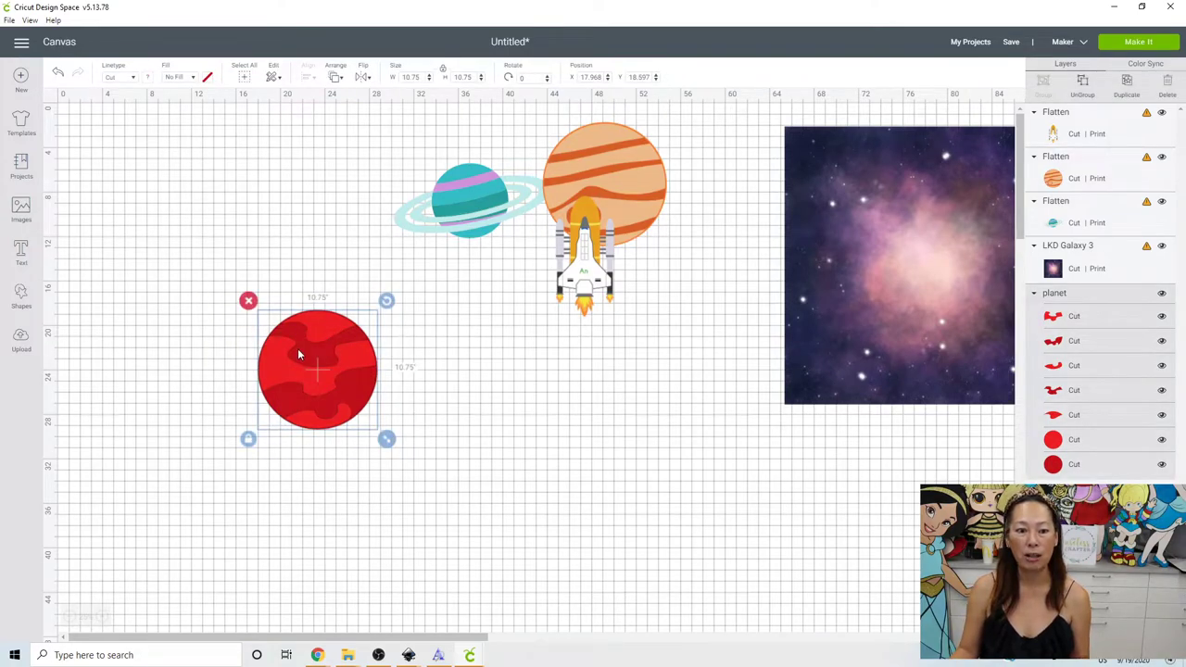
pyautogui.click(1086, 344)
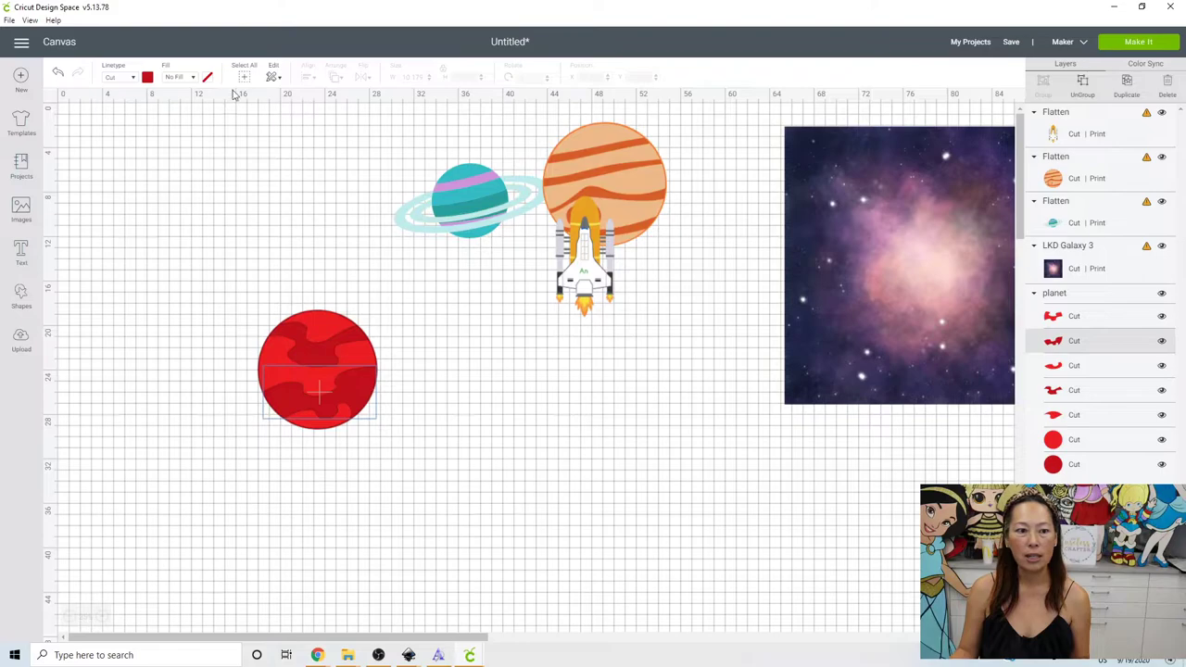
pyautogui.click(148, 78)
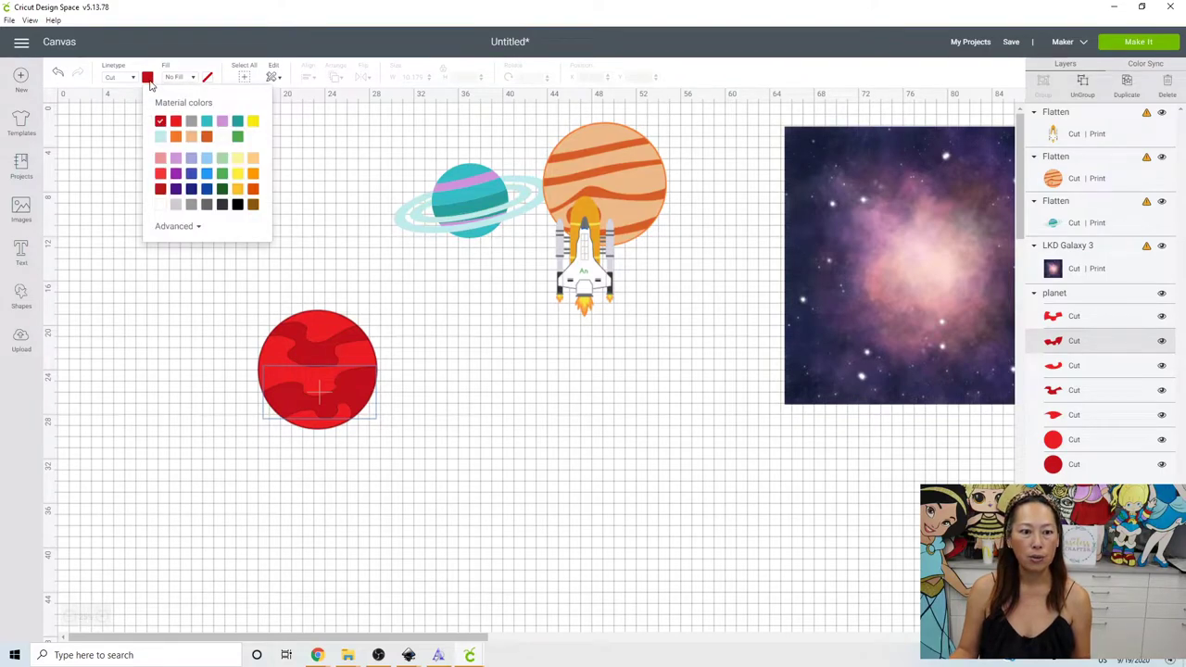
pyautogui.click(251, 160)
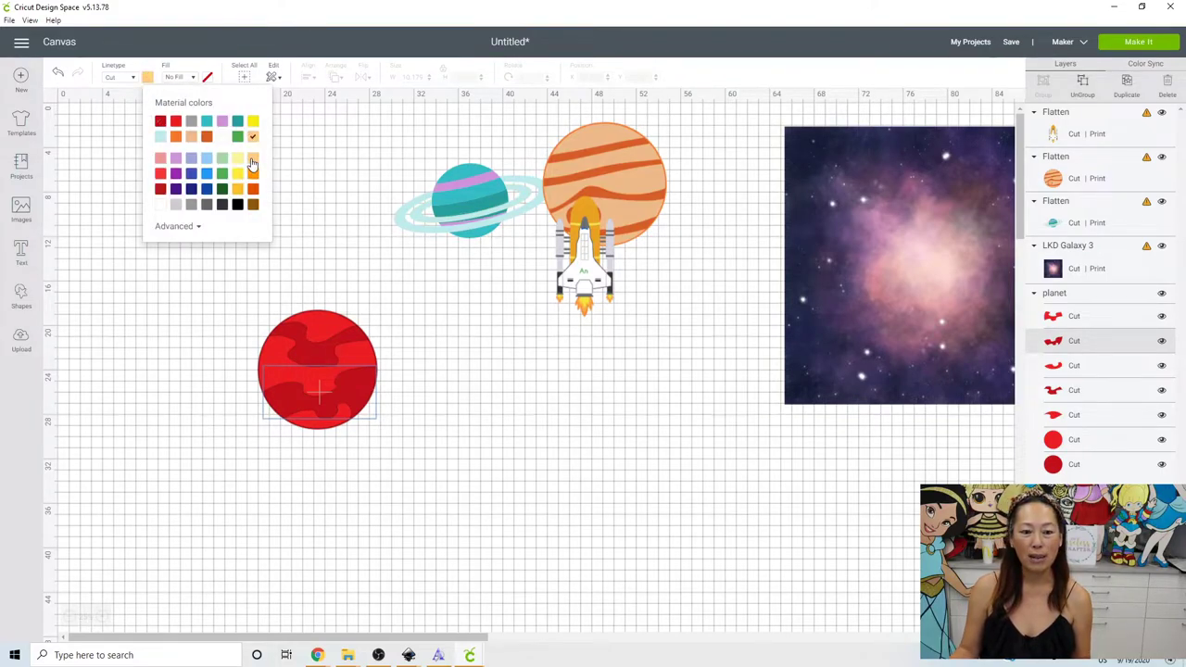
pyautogui.click(350, 343)
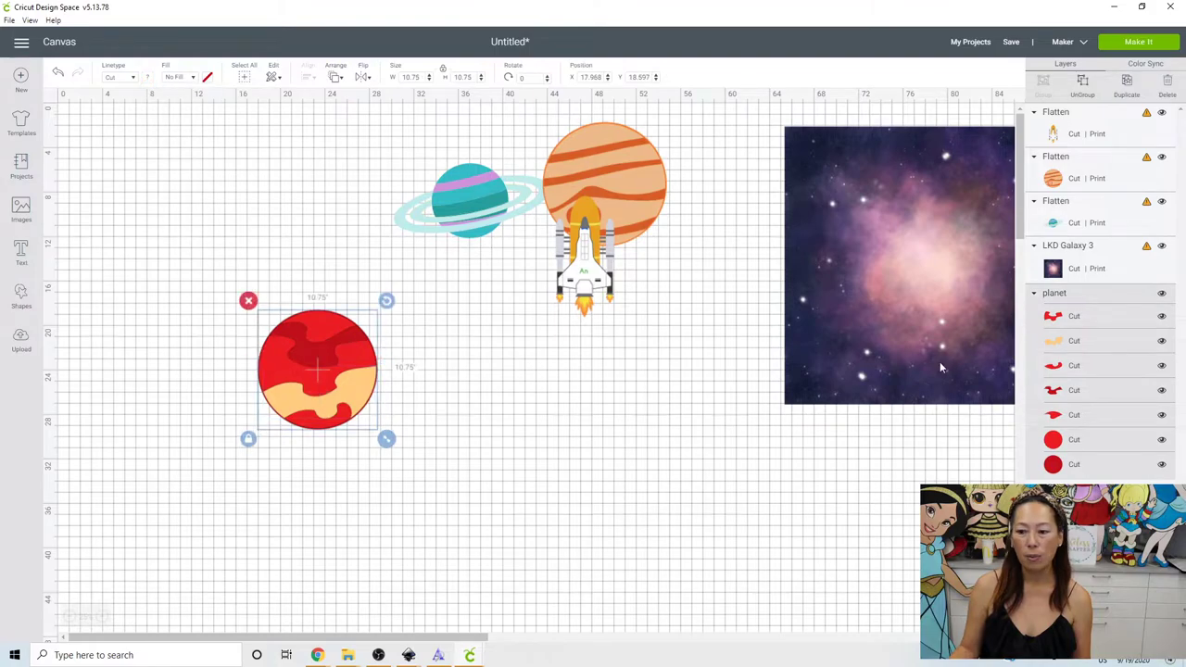
# Recolour the dark red patch on the red planet's upper half orange
pyautogui.click(1096, 394)
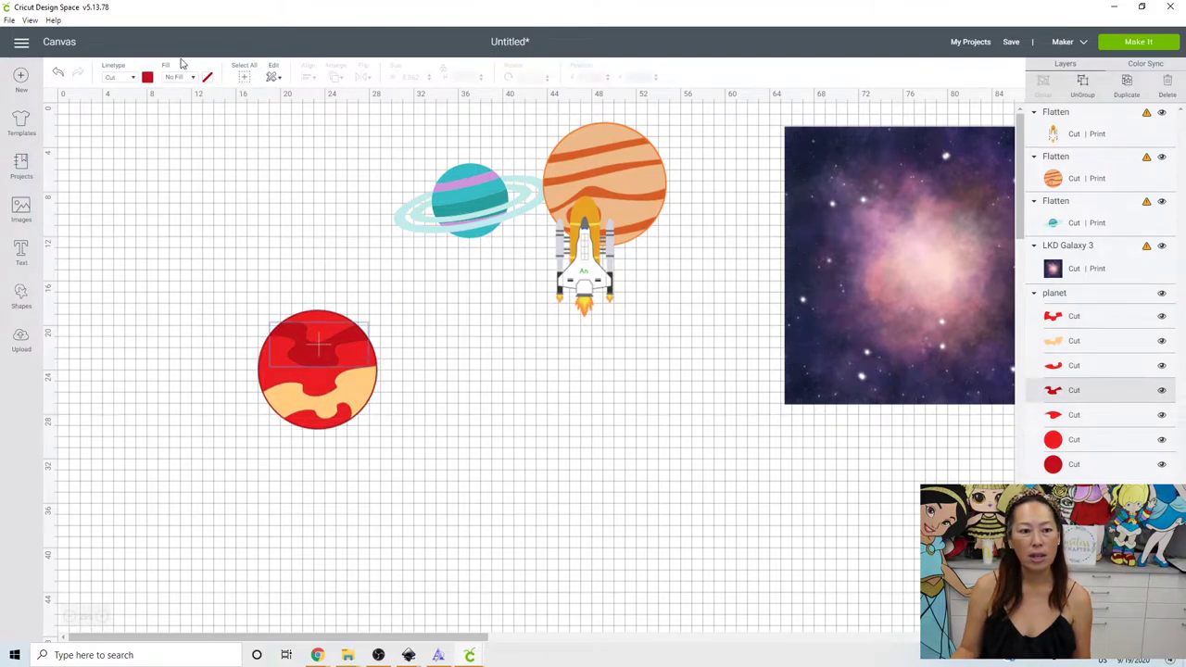
pyautogui.click(150, 80)
pyautogui.click(175, 136)
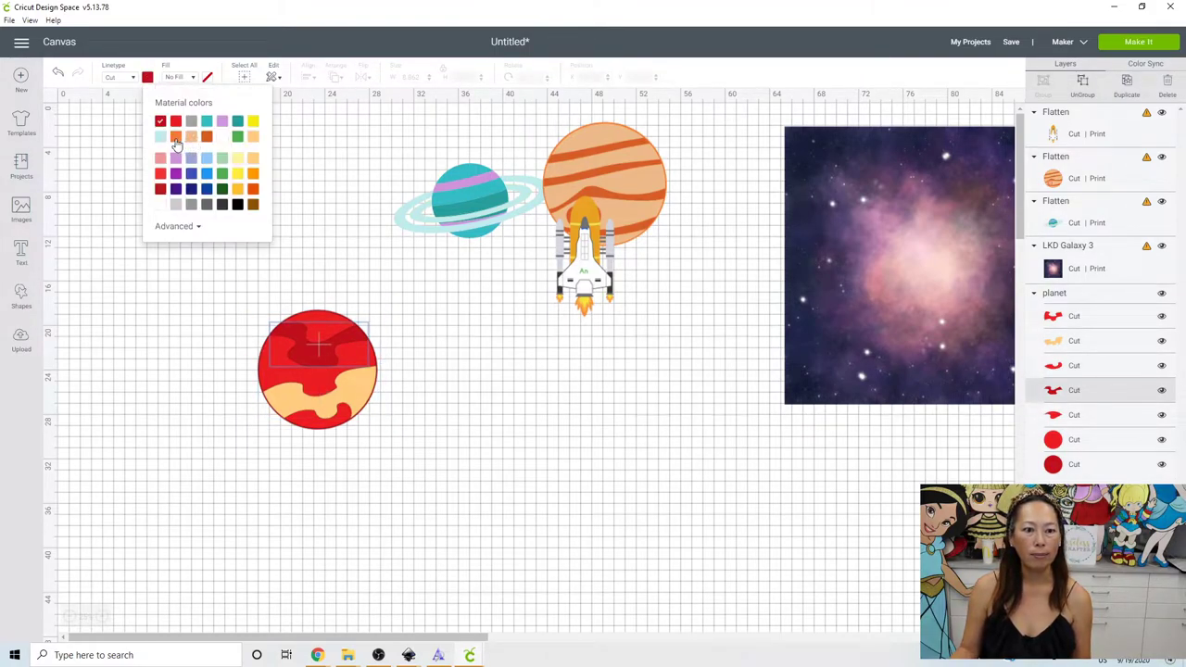
pyautogui.click(410, 472)
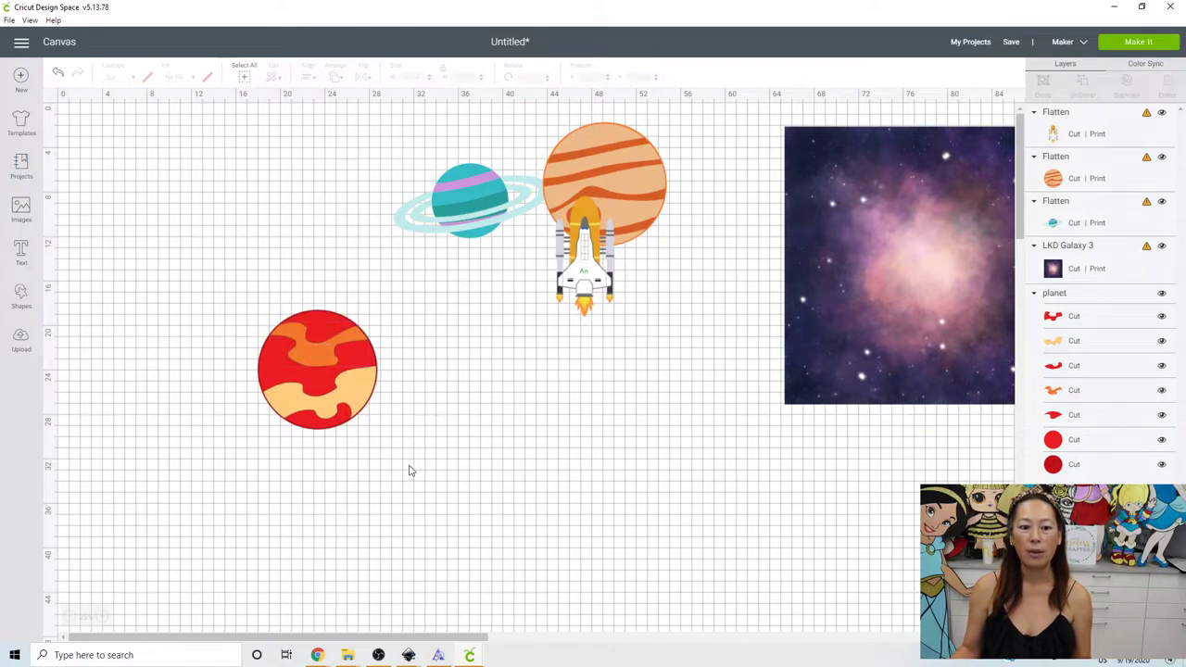
# Flatten the red planet into one printable layer, moving it to about X 19.86, Y 5.88 and the galaxy to about X 29.4, Y 17.17
pyautogui.moveTo(408, 465); pyautogui.dragTo(185, 302)
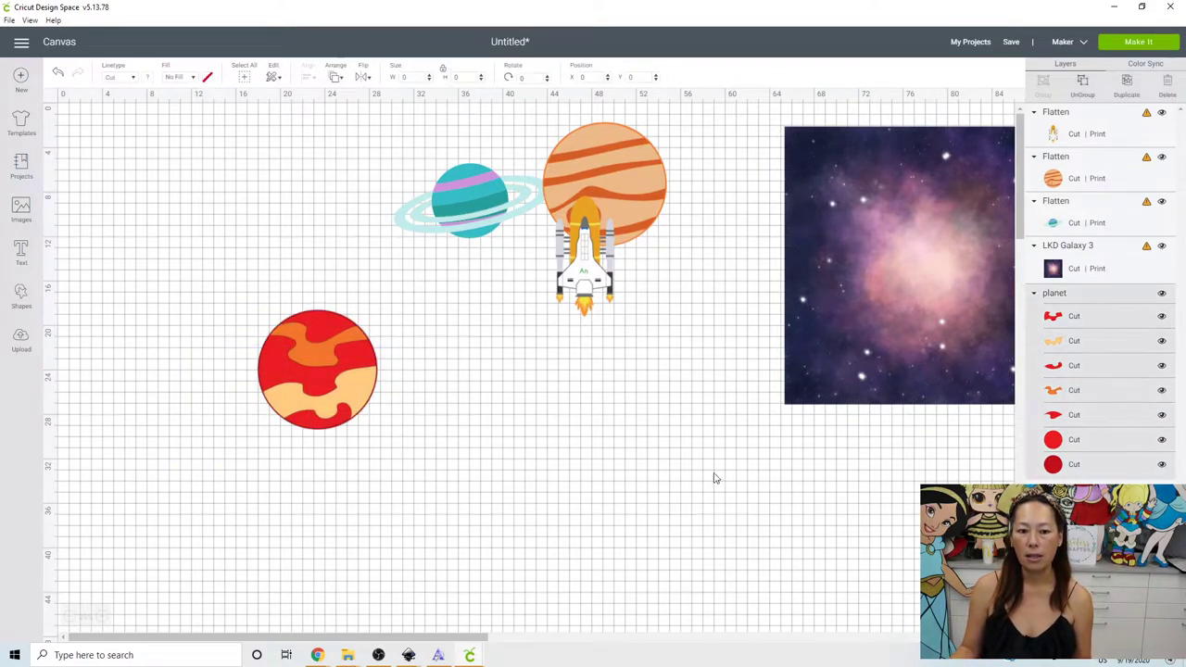
pyautogui.click(1140, 630)
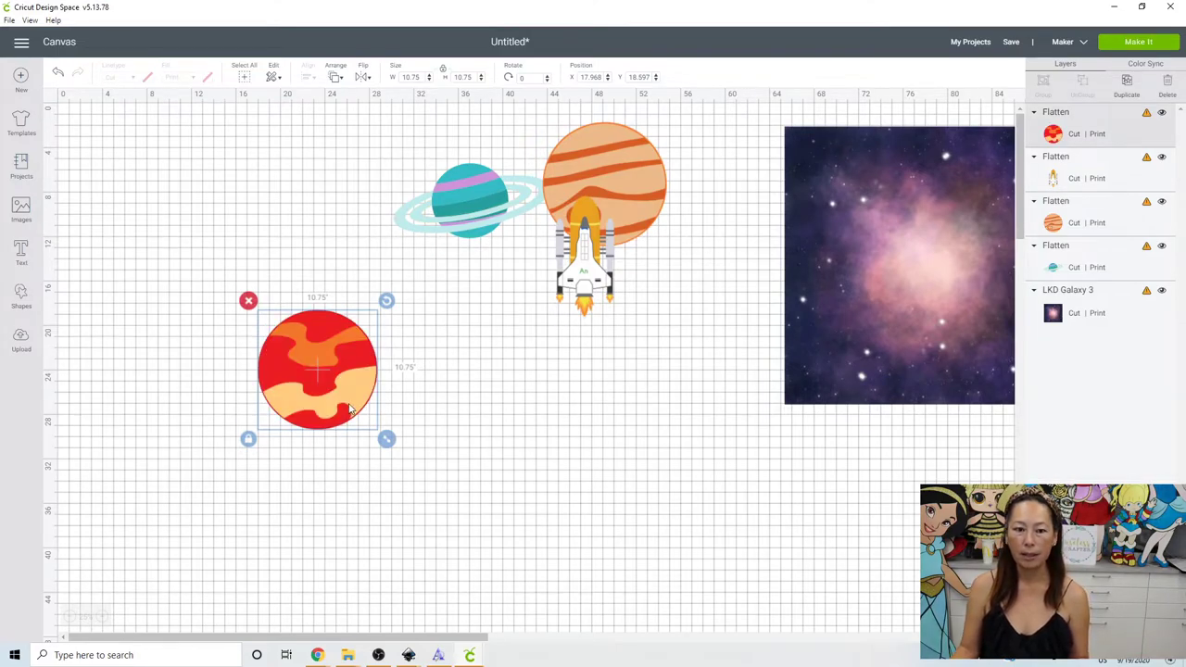
pyautogui.moveTo(355, 341); pyautogui.dragTo(376, 199)
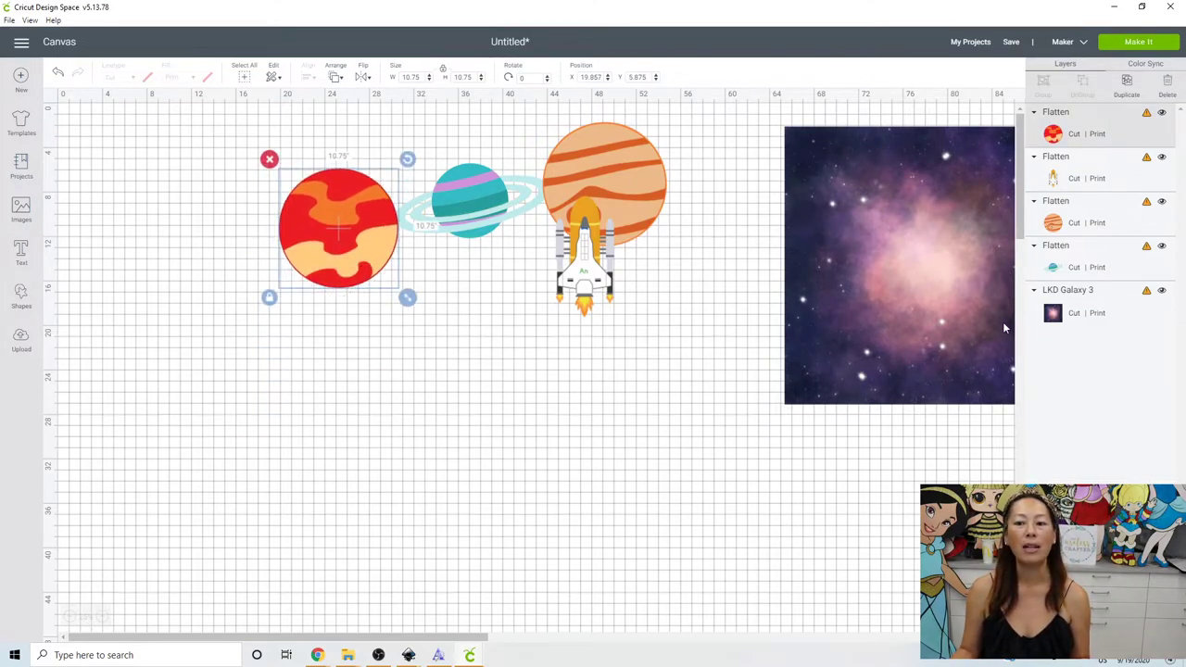
pyautogui.moveTo(949, 270); pyautogui.dragTo(470, 509)
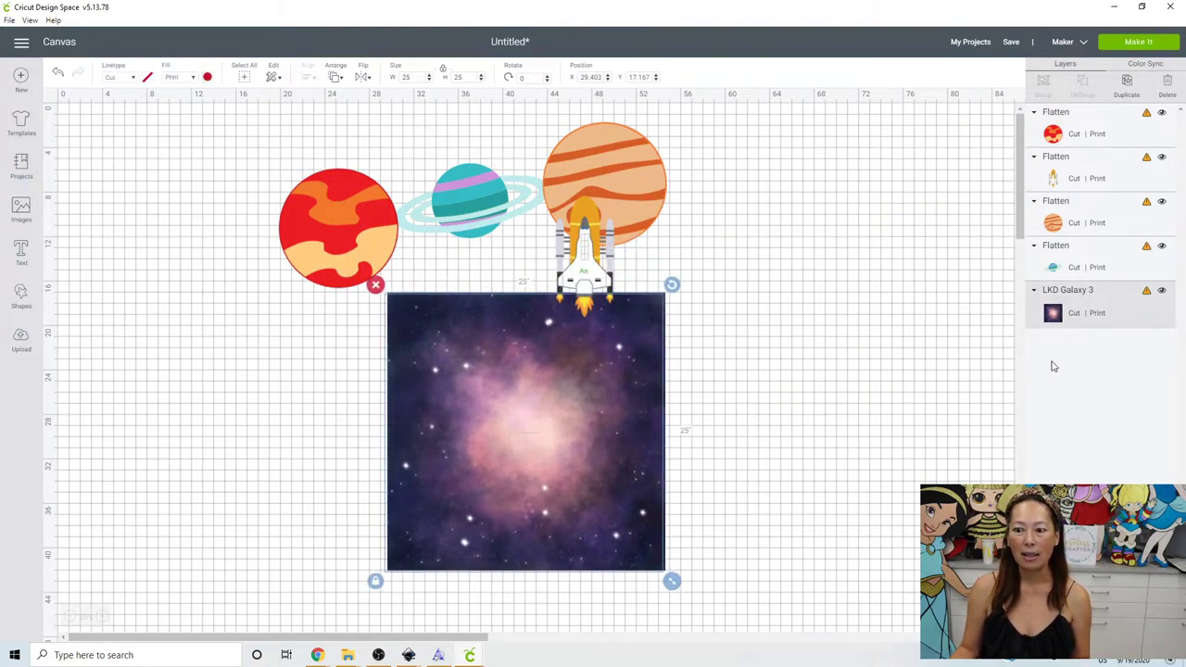
# Add the number 8 as a text object in Space Silhouette Font
pyautogui.click(28, 259)
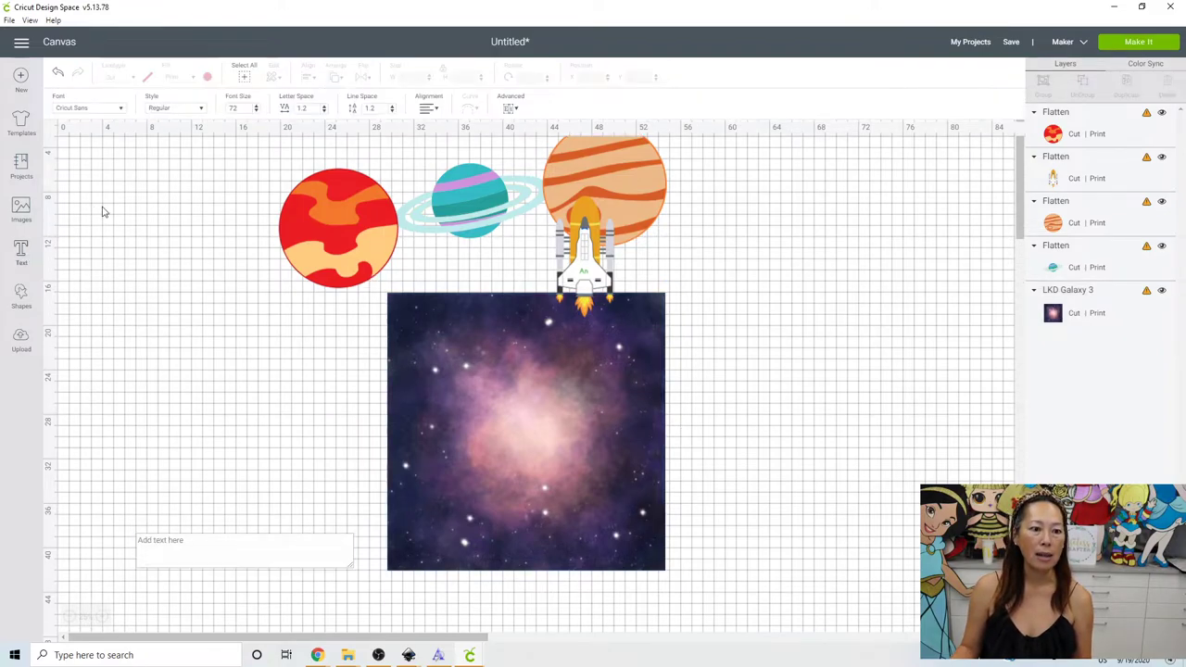
pyautogui.click(117, 111)
pyautogui.click(878, 78)
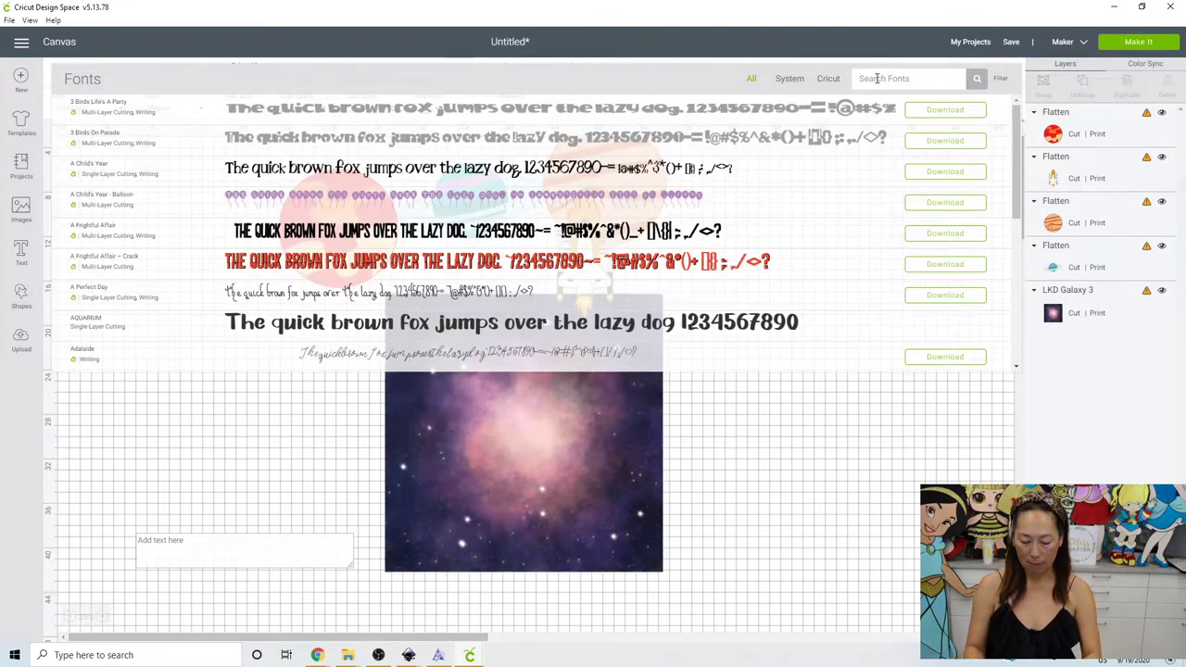
pyautogui.write('spa')
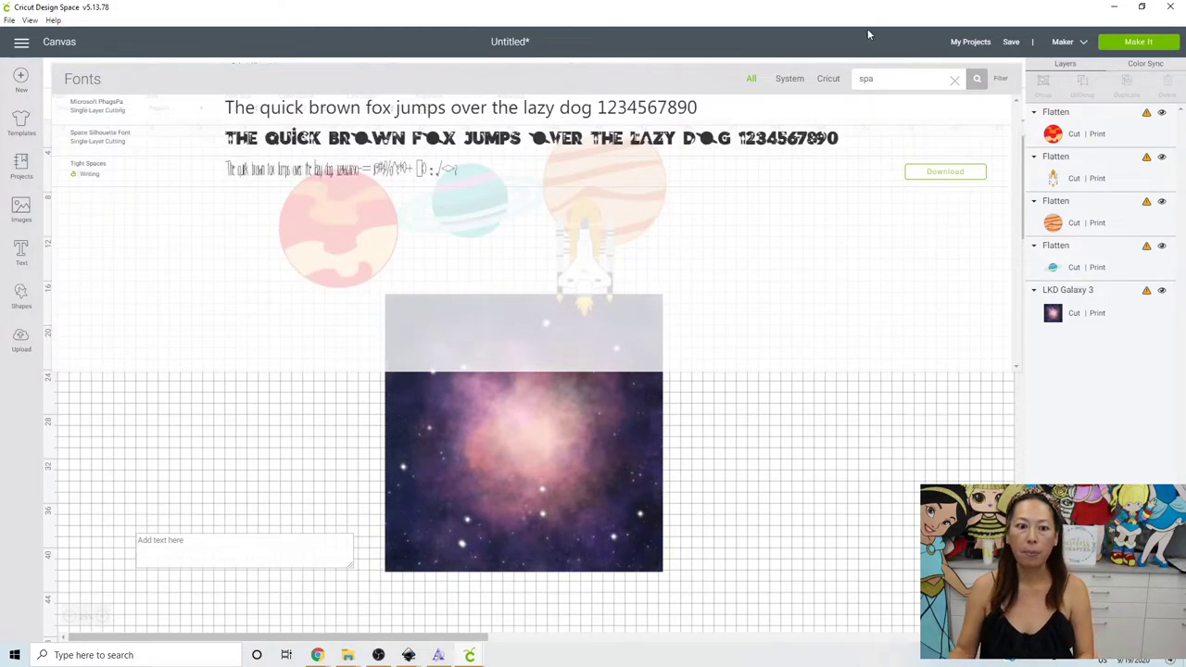
pyautogui.click(100, 136)
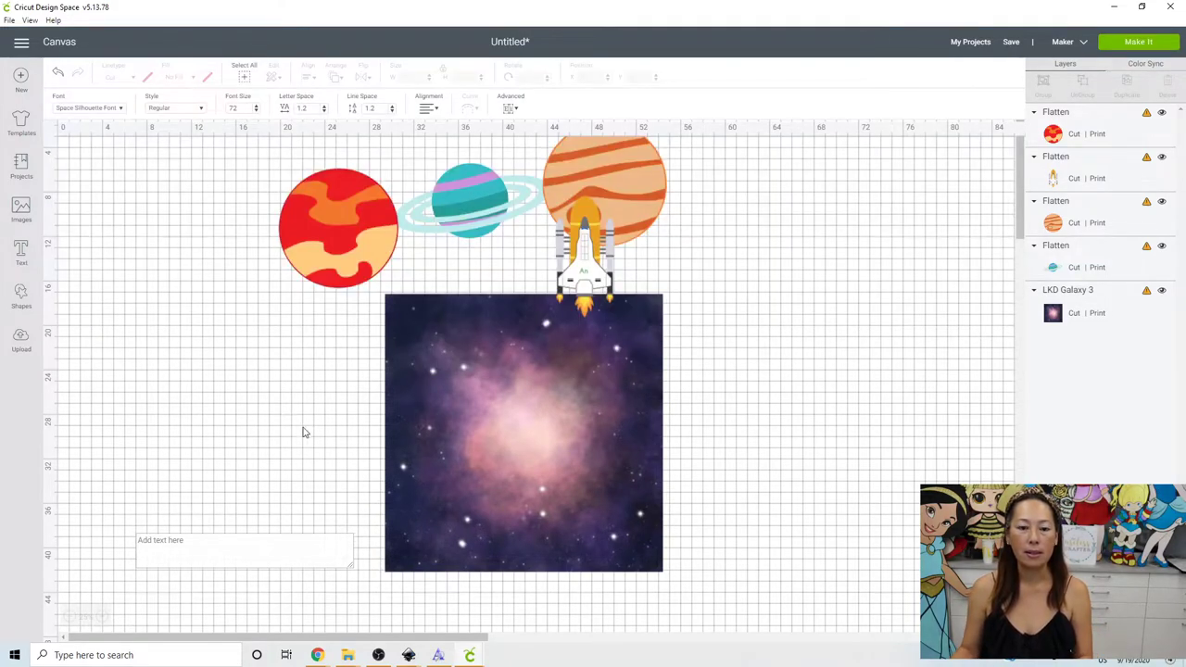
pyautogui.click(225, 541)
pyautogui.write('8')
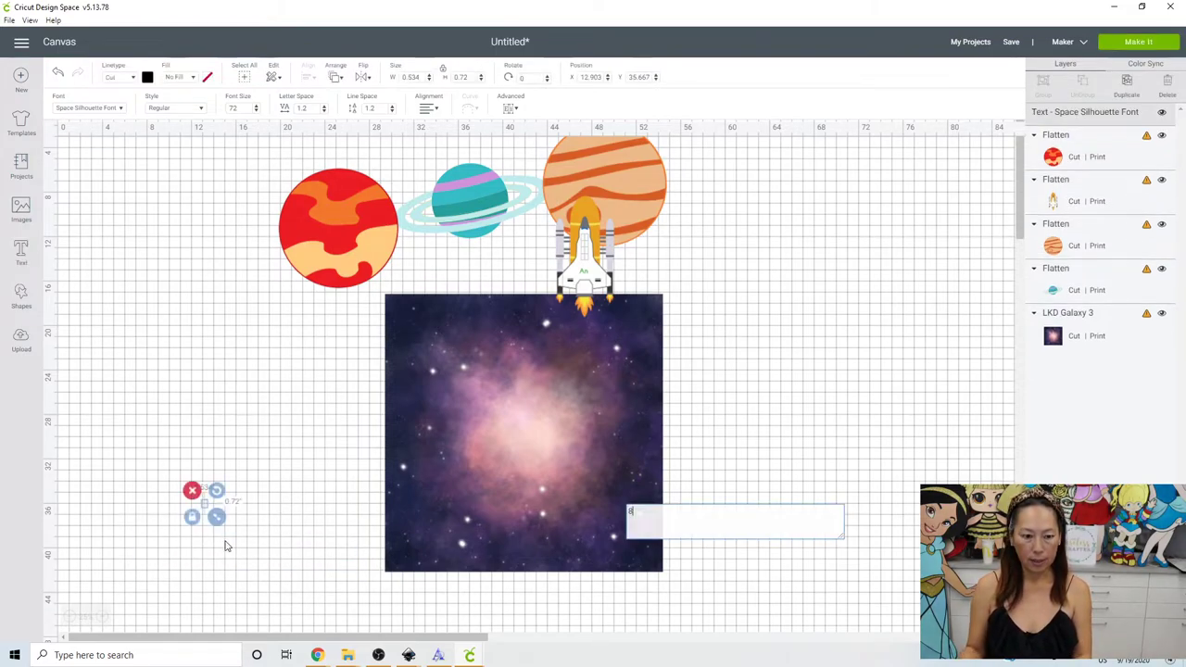
# Enlarge the 8 to about 11.49 by 15.5 inches and place it beside the galaxy at about X 53.4, Y 25.28
pyautogui.moveTo(219, 516); pyautogui.dragTo(238, 539)
pyautogui.click(237, 537)
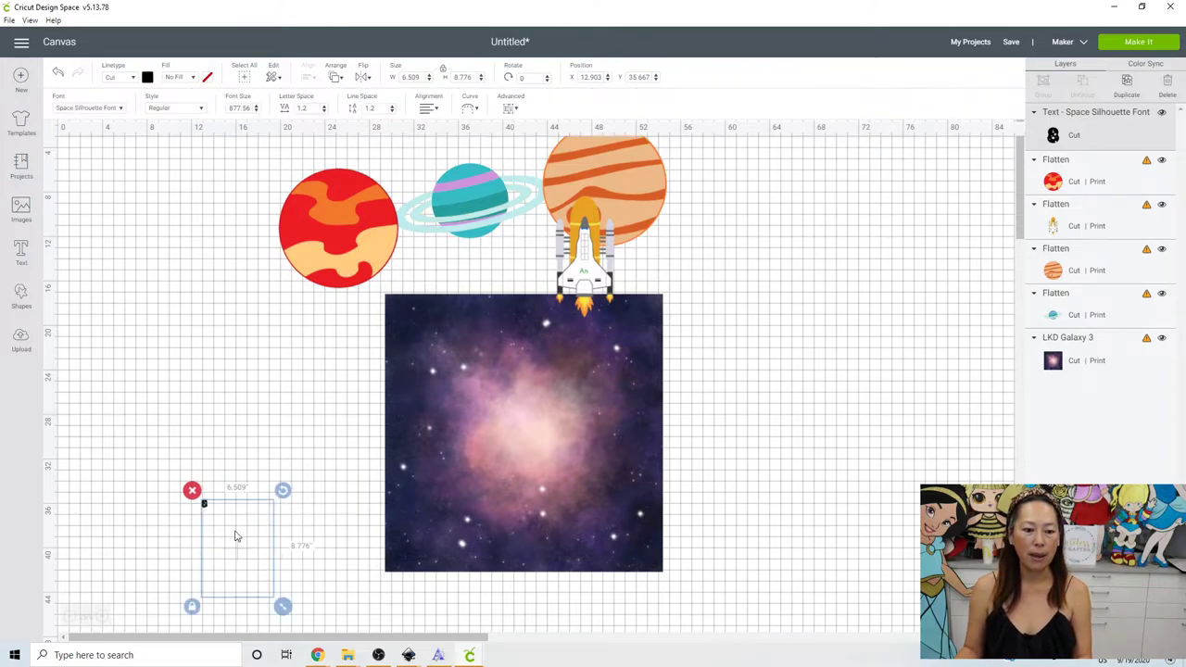
pyautogui.moveTo(237, 525); pyautogui.dragTo(197, 354)
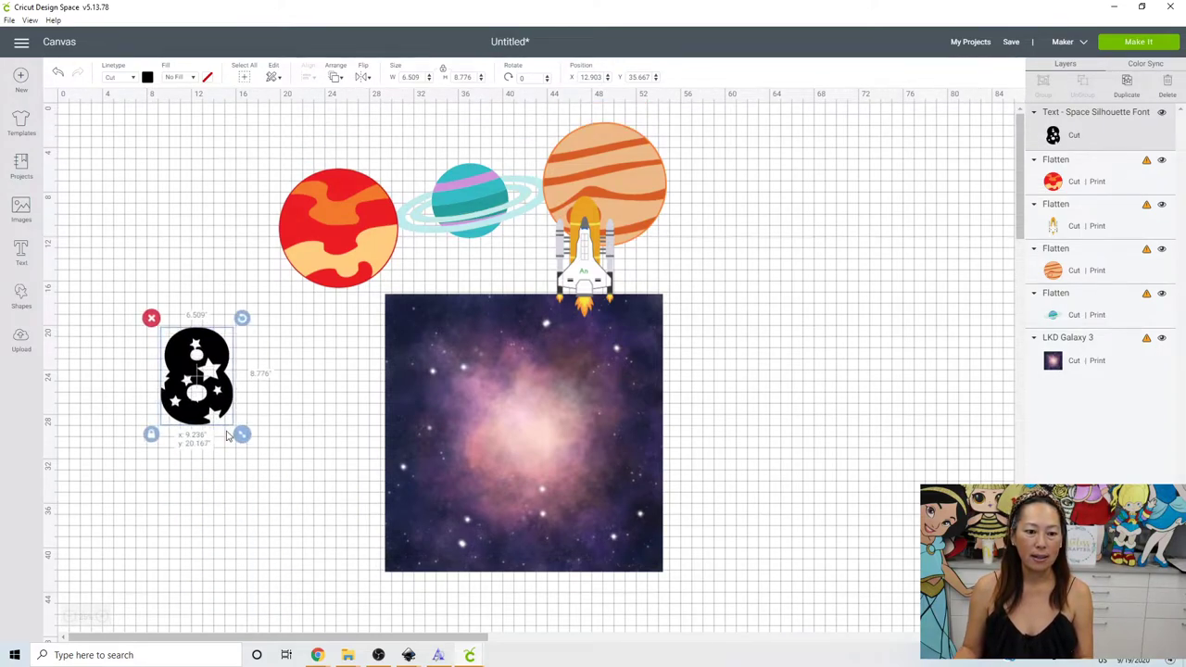
pyautogui.moveTo(241, 436); pyautogui.dragTo(298, 508)
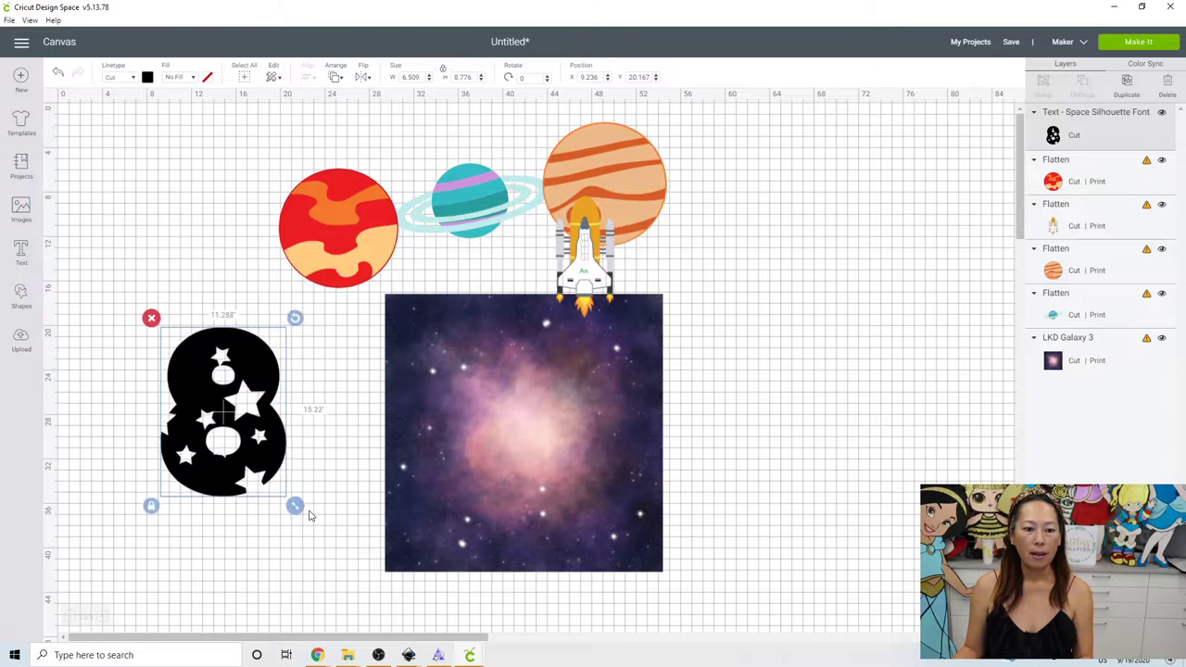
pyautogui.moveTo(272, 437); pyautogui.dragTo(772, 499)
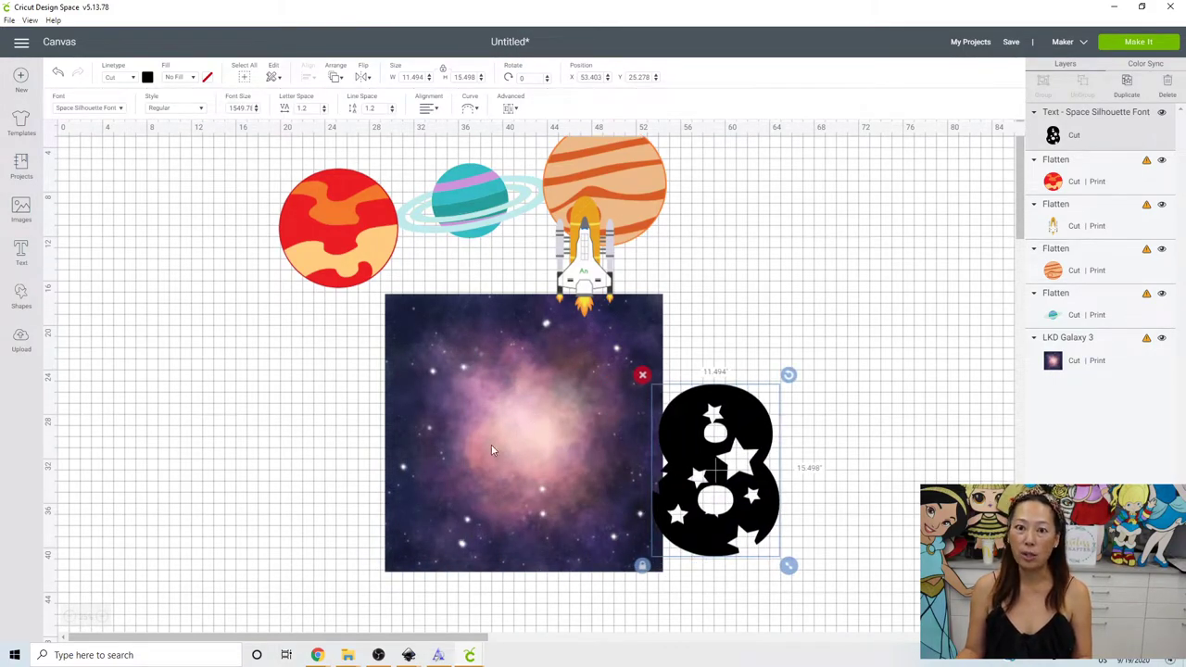
# Shrink the 8 to about 7.62 by 10.28 inches over the galaxy's upper-right area and slice it out of the background
pyautogui.moveTo(687, 452); pyautogui.dragTo(490, 435)
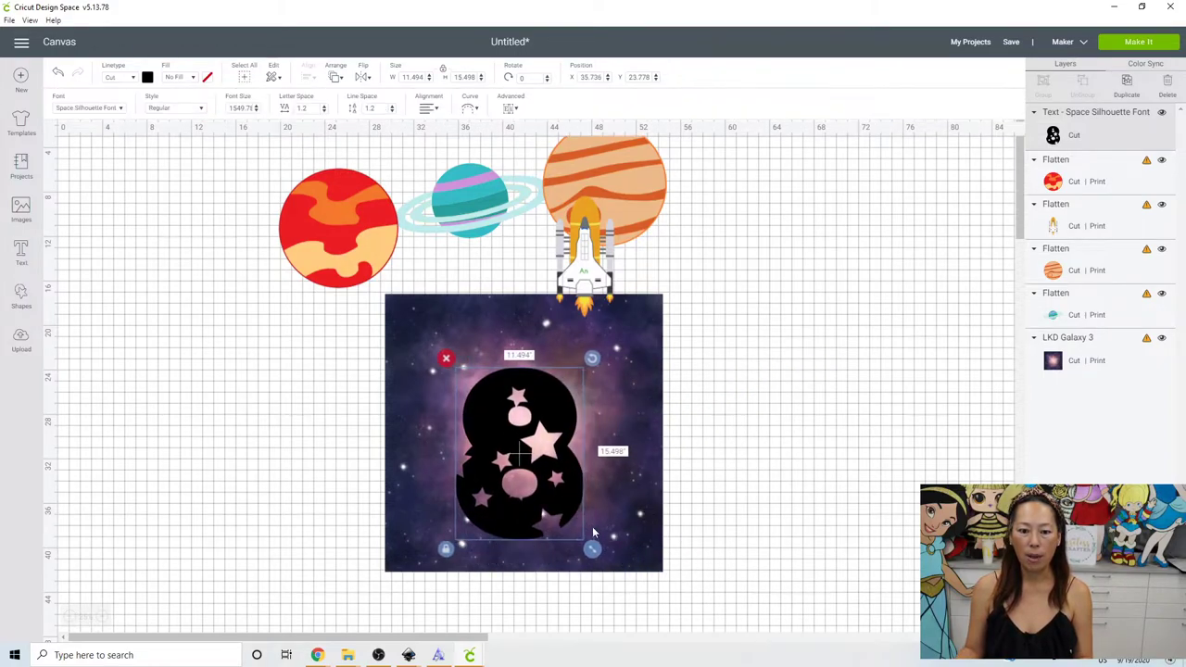
pyautogui.moveTo(591, 549); pyautogui.dragTo(613, 410)
pyautogui.click(764, 441)
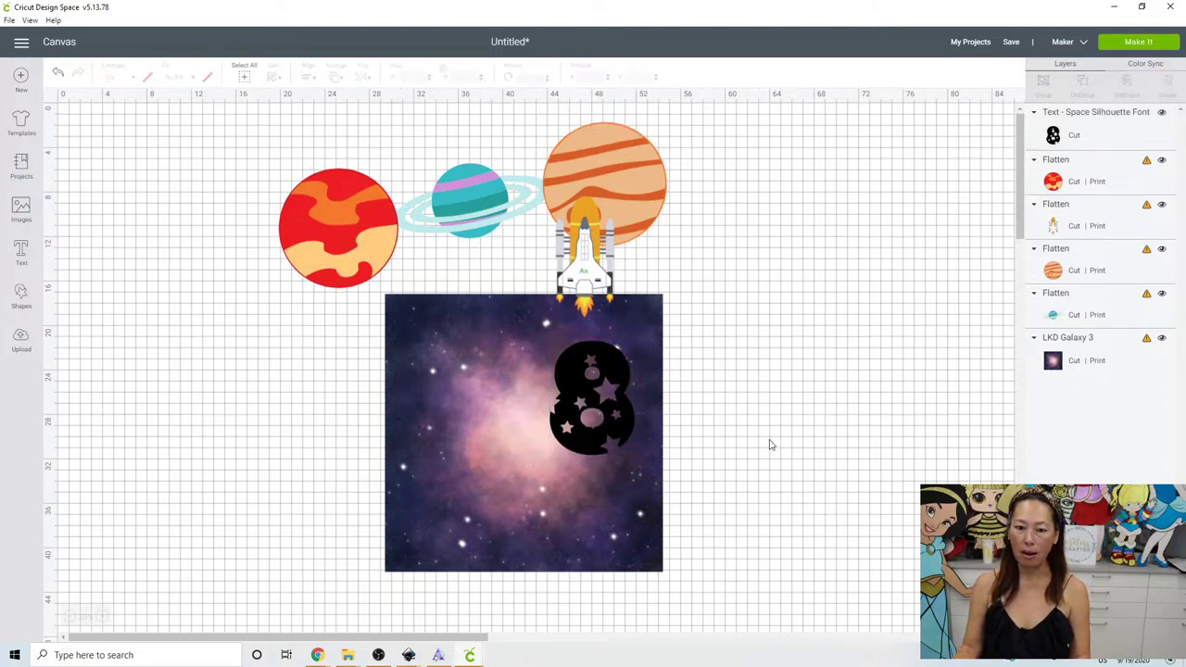
pyautogui.moveTo(804, 434); pyautogui.dragTo(496, 383)
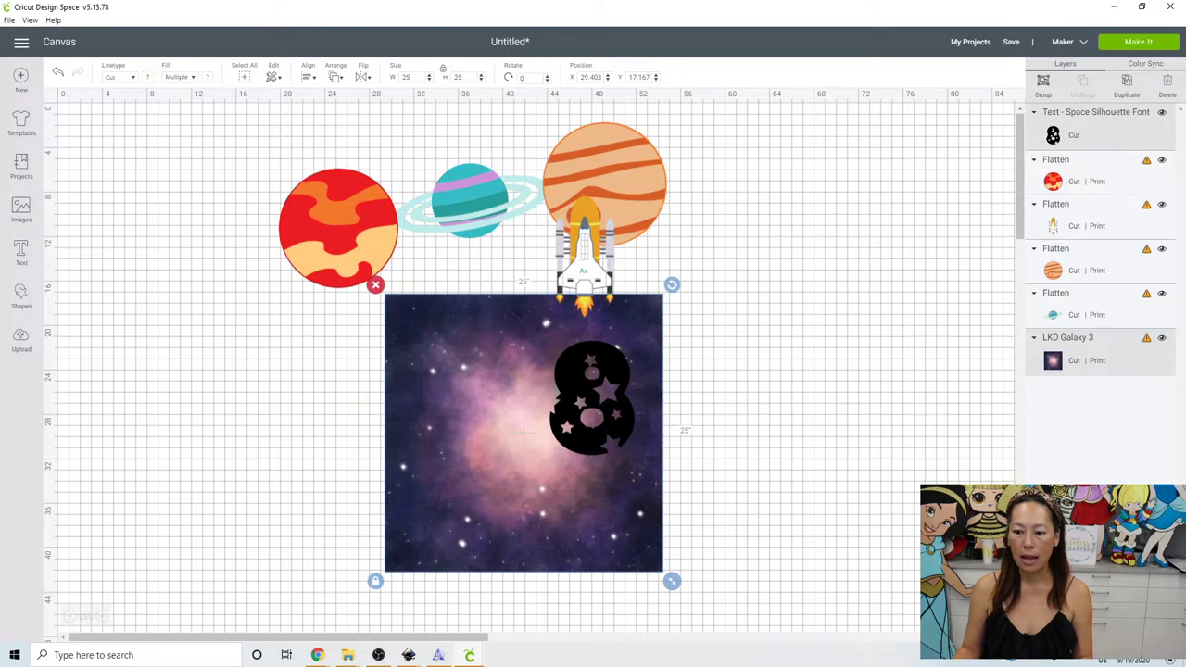
pyautogui.click(1041, 637)
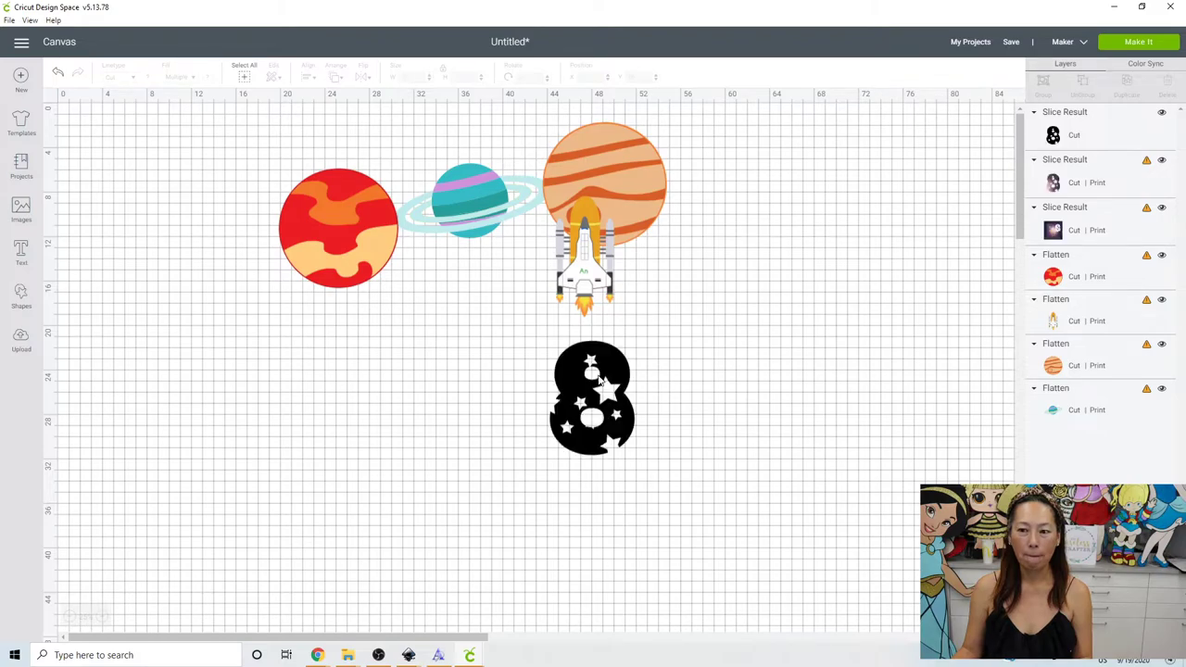
# Delete the black 8 and the leftover galaxy background, and move the galaxy-filled 8 below the teal ringed planet
pyautogui.moveTo(565, 384); pyautogui.dragTo(196, 386)
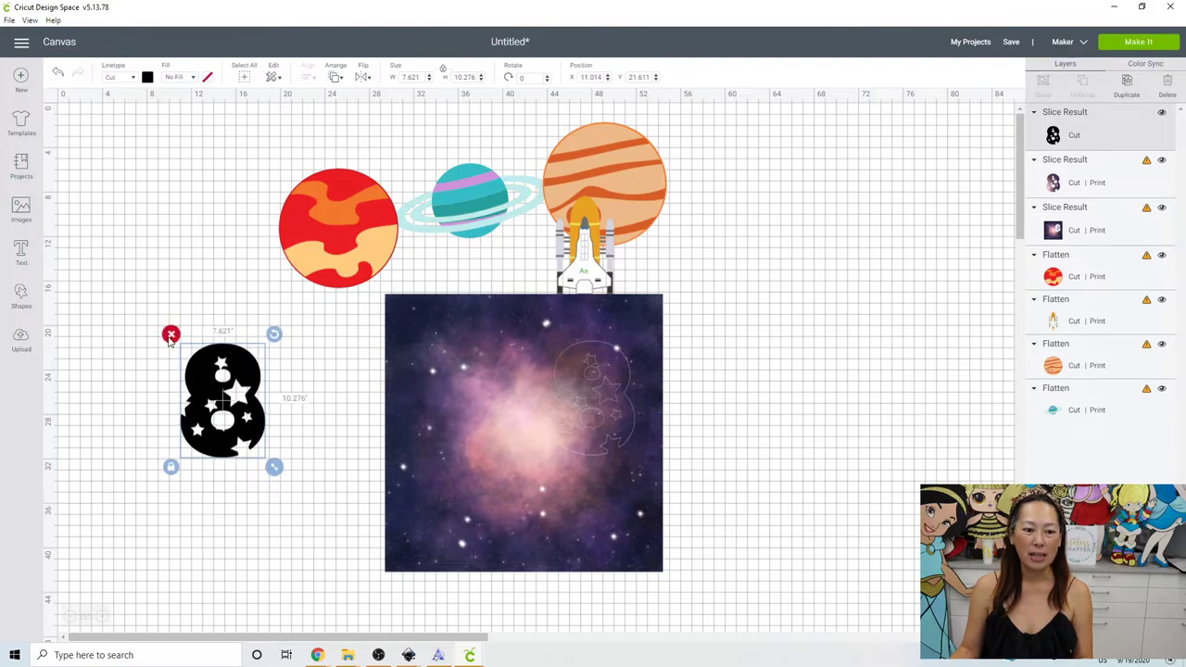
pyautogui.click(171, 334)
pyautogui.click(466, 340)
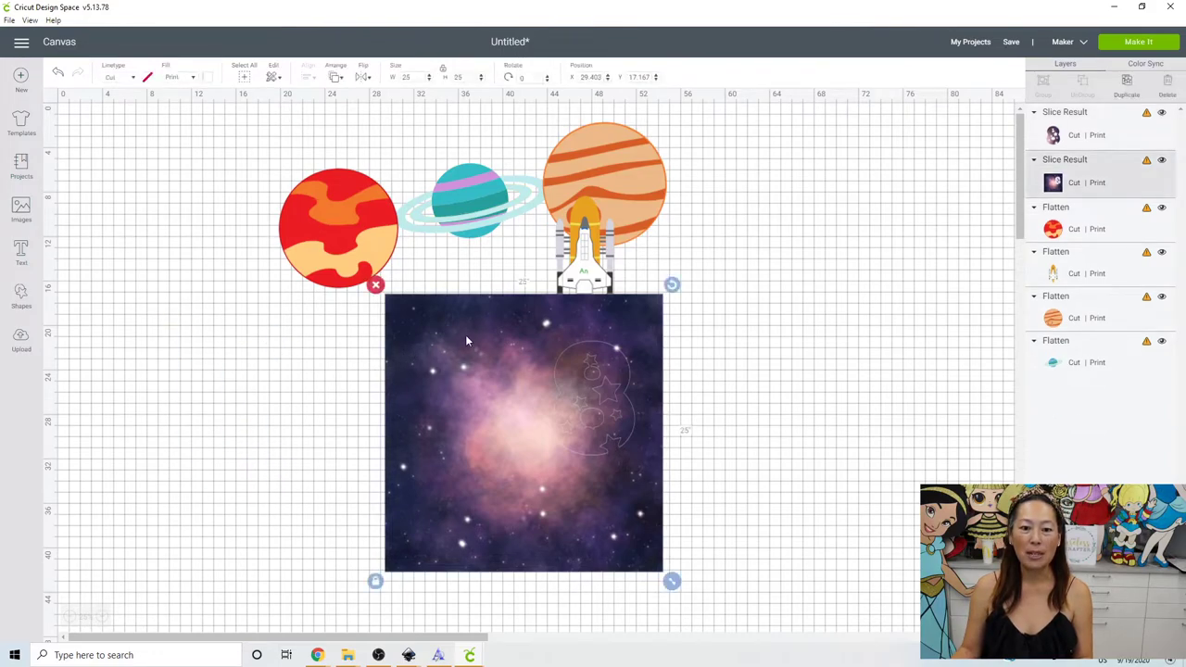
pyautogui.moveTo(473, 336); pyautogui.dragTo(252, 405)
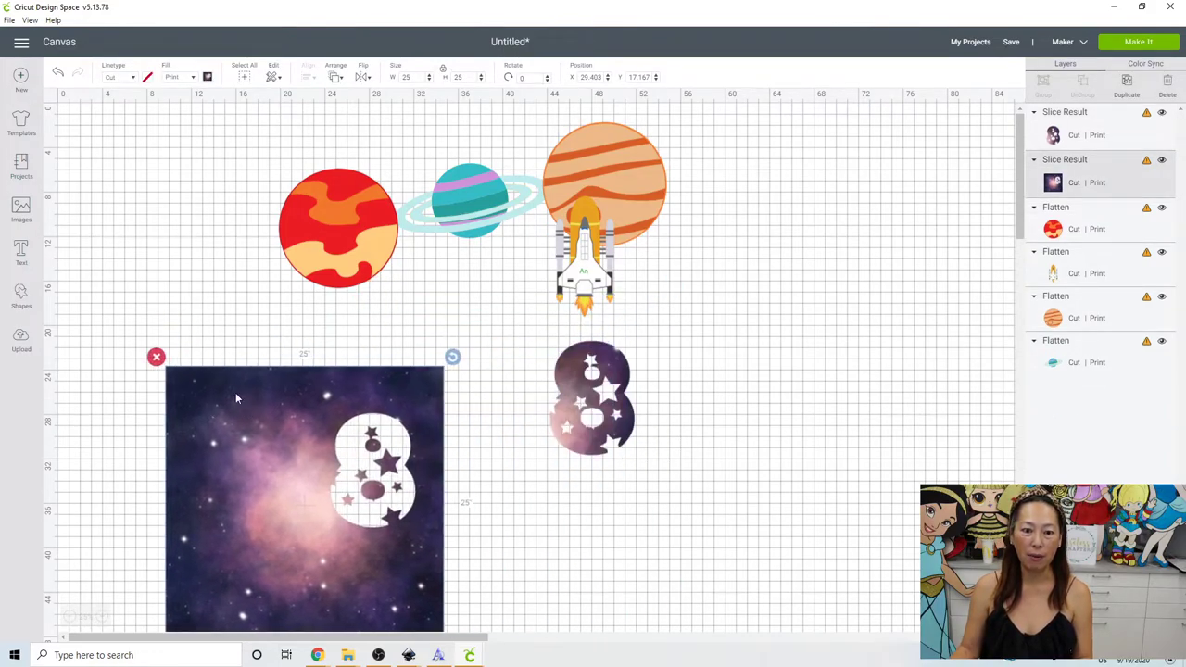
pyautogui.click(157, 358)
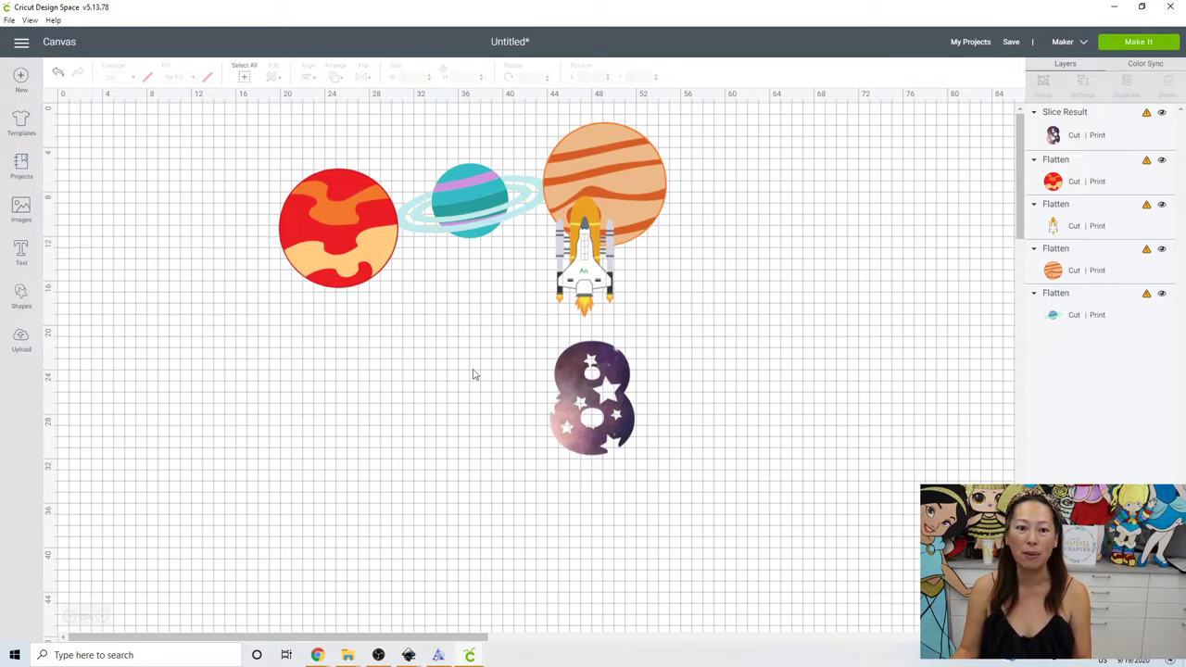
pyautogui.moveTo(532, 387); pyautogui.dragTo(372, 349)
pyautogui.click(505, 417)
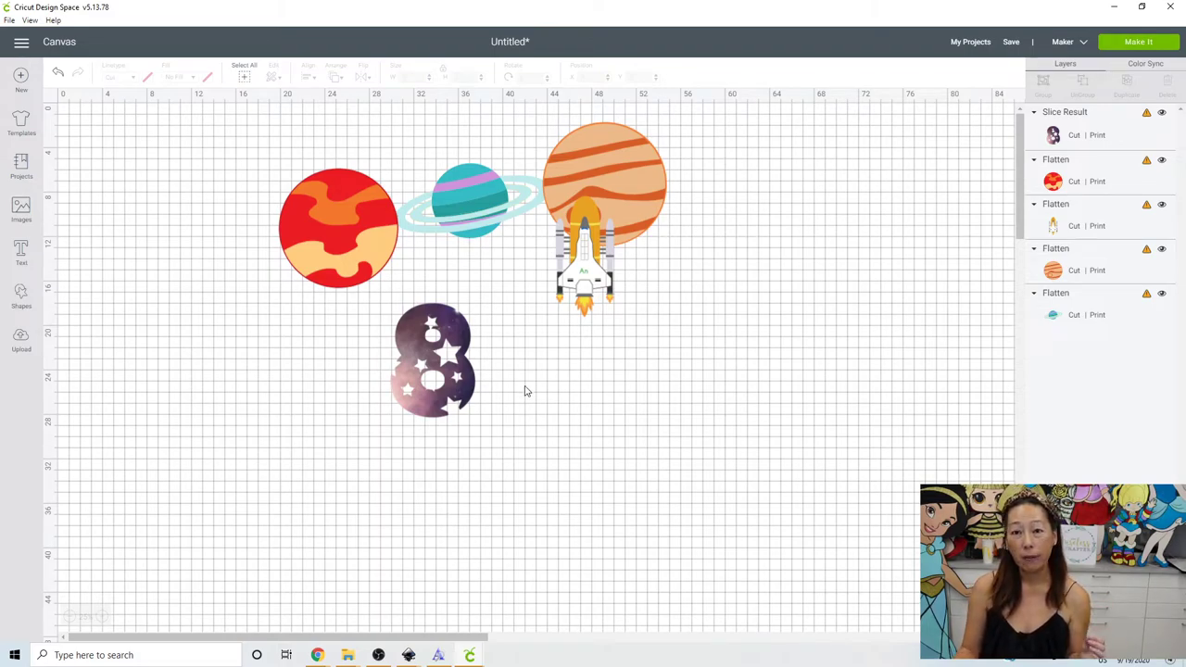
# Move the red planet to about X 11.19, Y 12.88, duplicate it and place the copy at about X 52.25, Y 26.15
pyautogui.moveTo(321, 222); pyautogui.dragTo(248, 301)
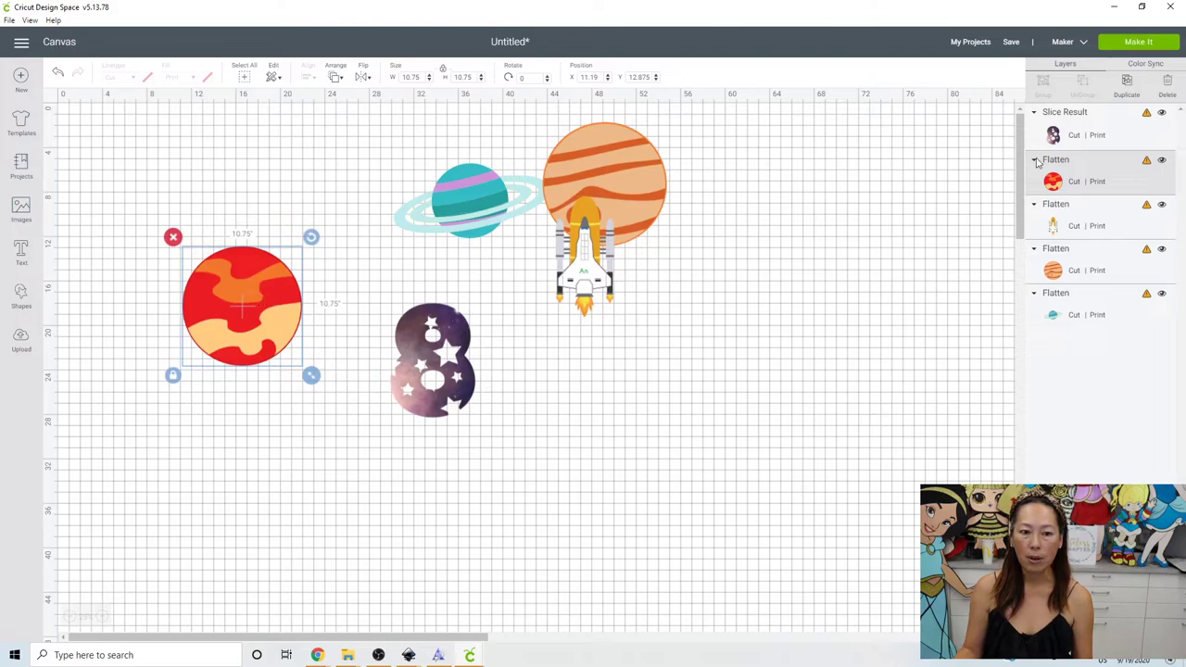
pyautogui.click(1126, 83)
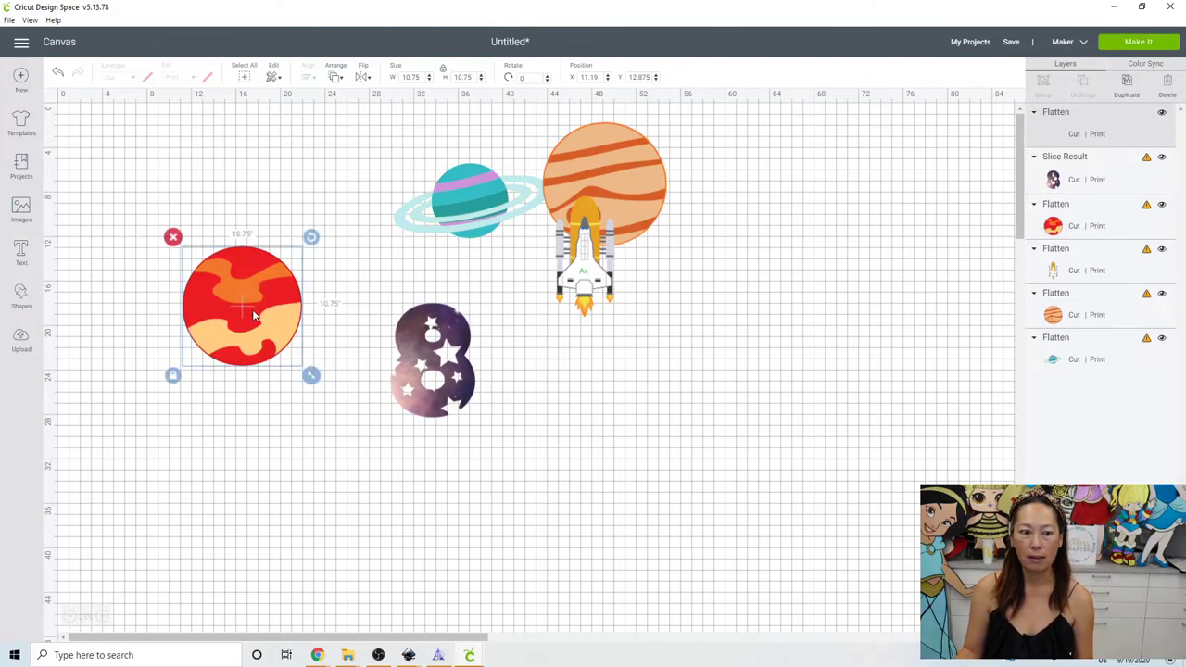
pyautogui.moveTo(252, 309); pyautogui.dragTo(708, 457)
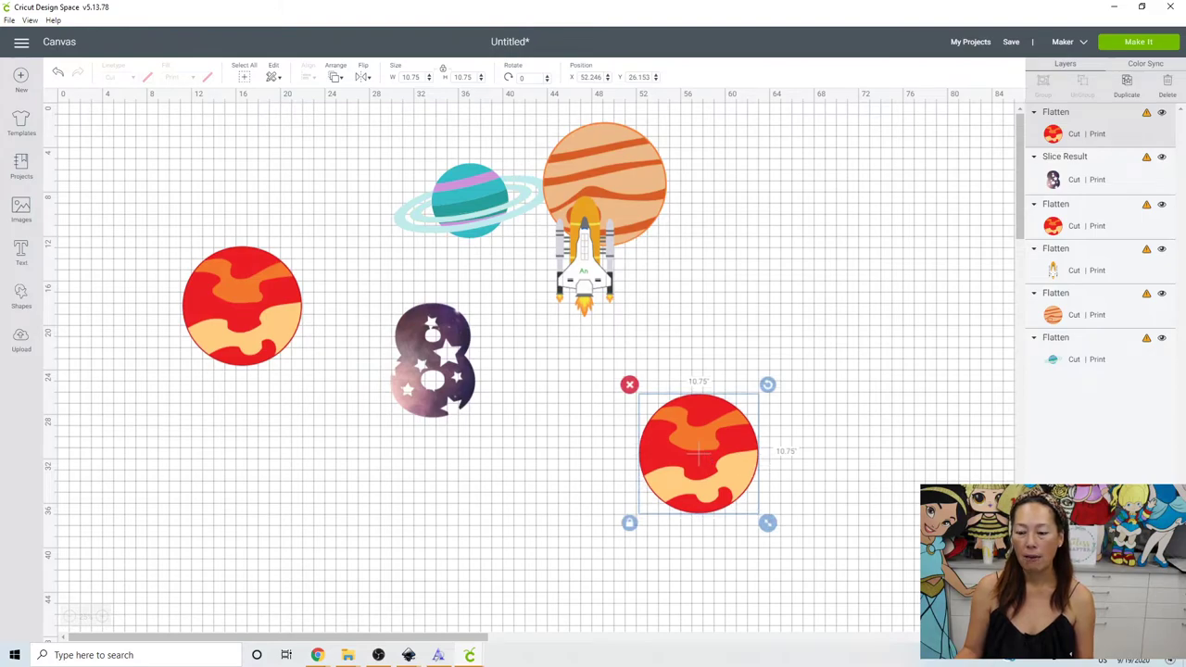
# Unflatten the red planet copy and weld its layers into one solid circle
pyautogui.press('Delete')
pyautogui.hotkey('ctrl', 'z')
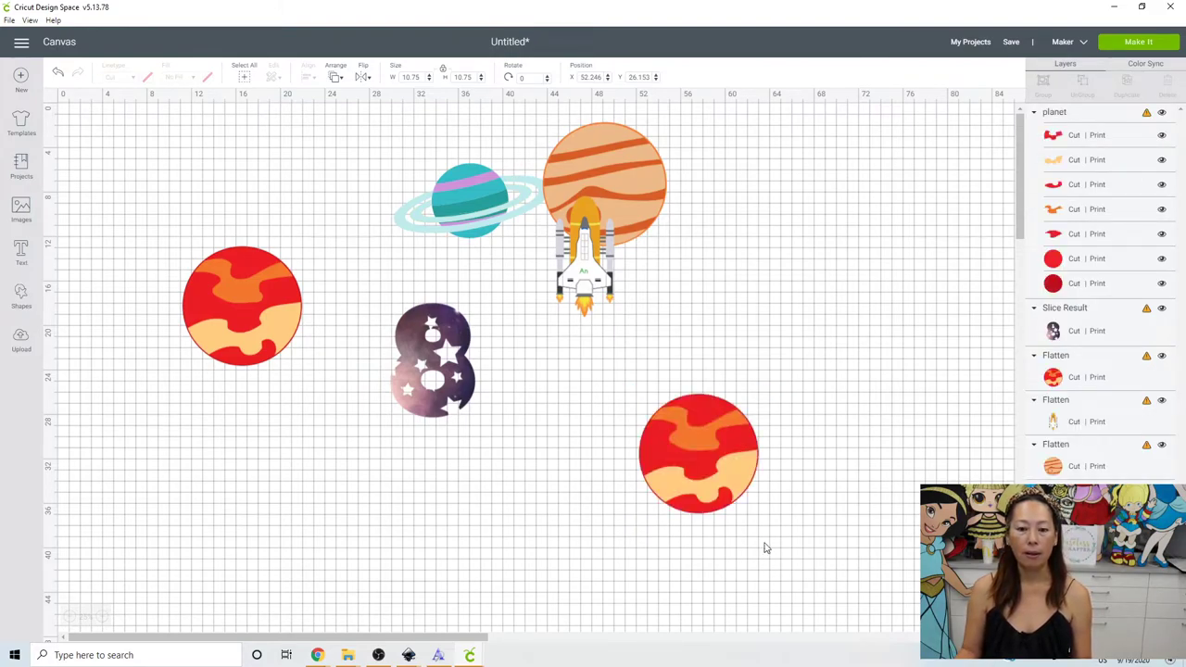
pyautogui.moveTo(764, 548); pyautogui.dragTo(624, 376)
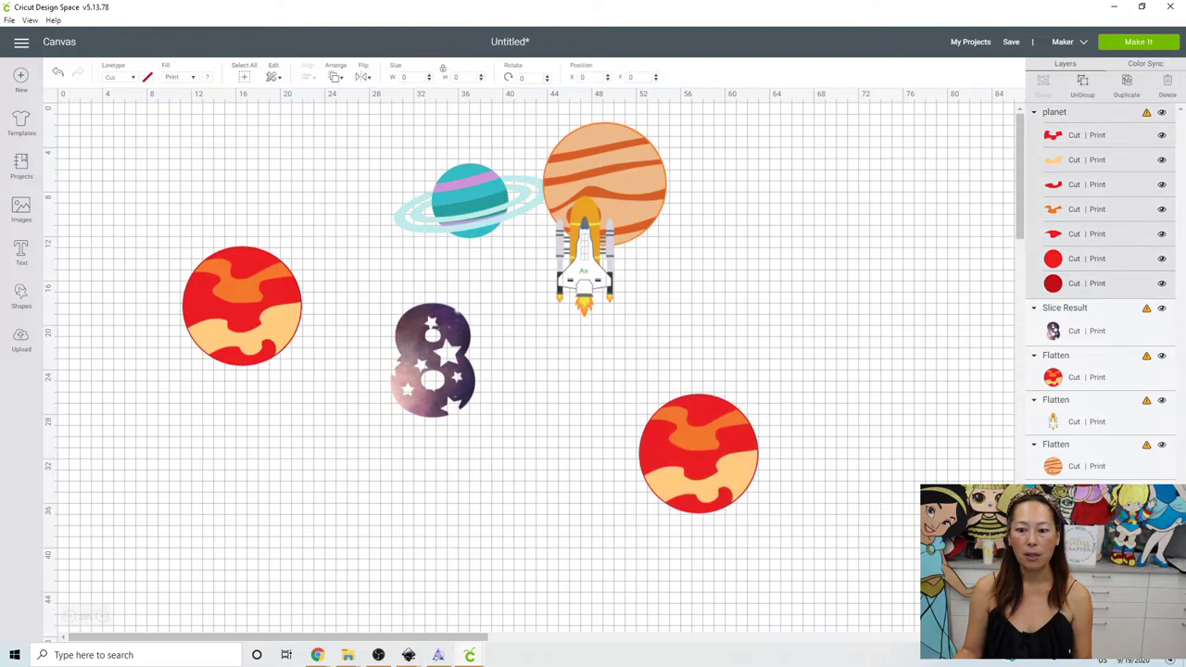
pyautogui.hotkey('ctrl', 'z')
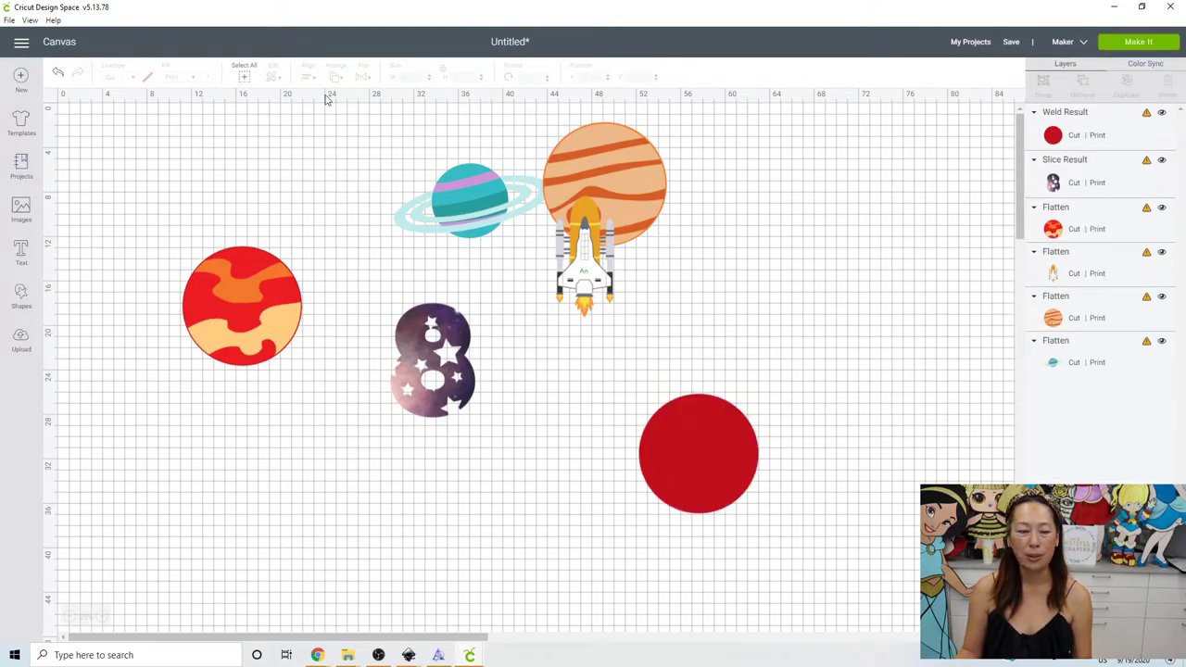
# Change the welded red circle to cut-only black with no fill, and move it clear of the striped orange planet
pyautogui.click(708, 442)
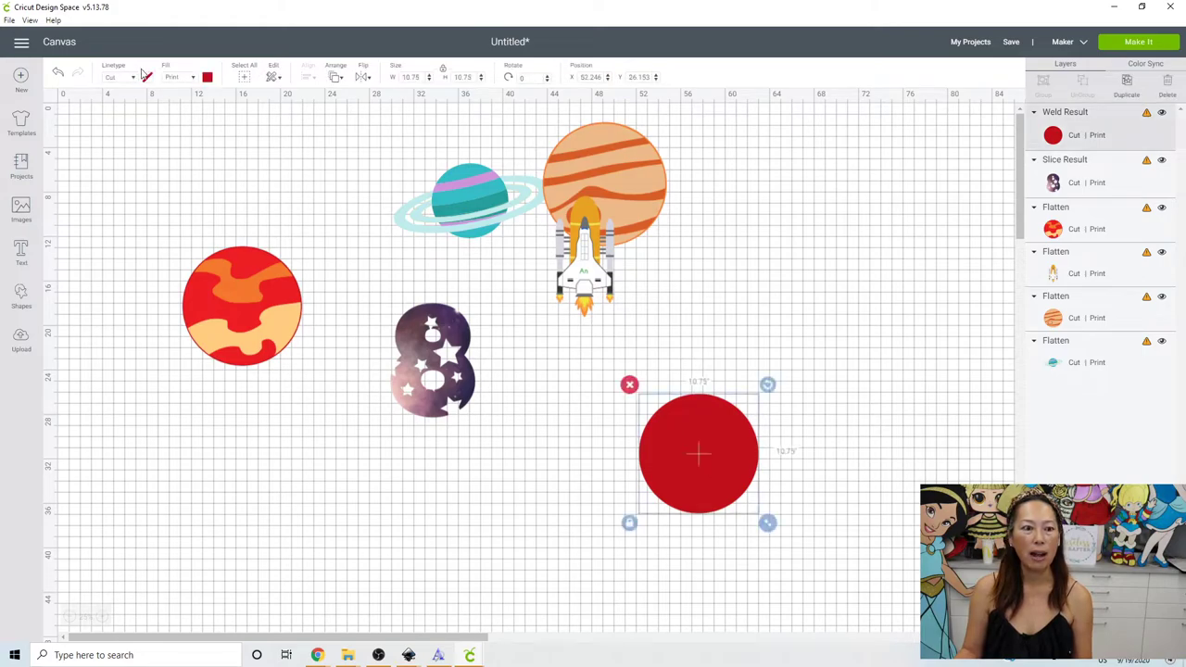
pyautogui.click(189, 79)
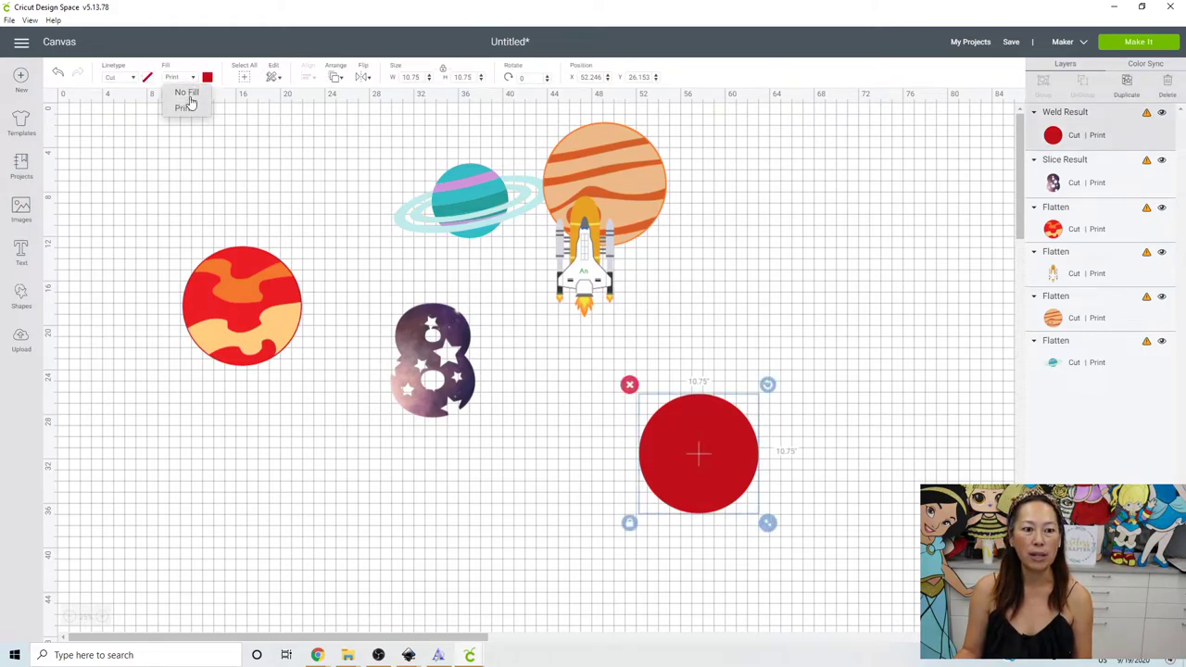
pyautogui.click(190, 101)
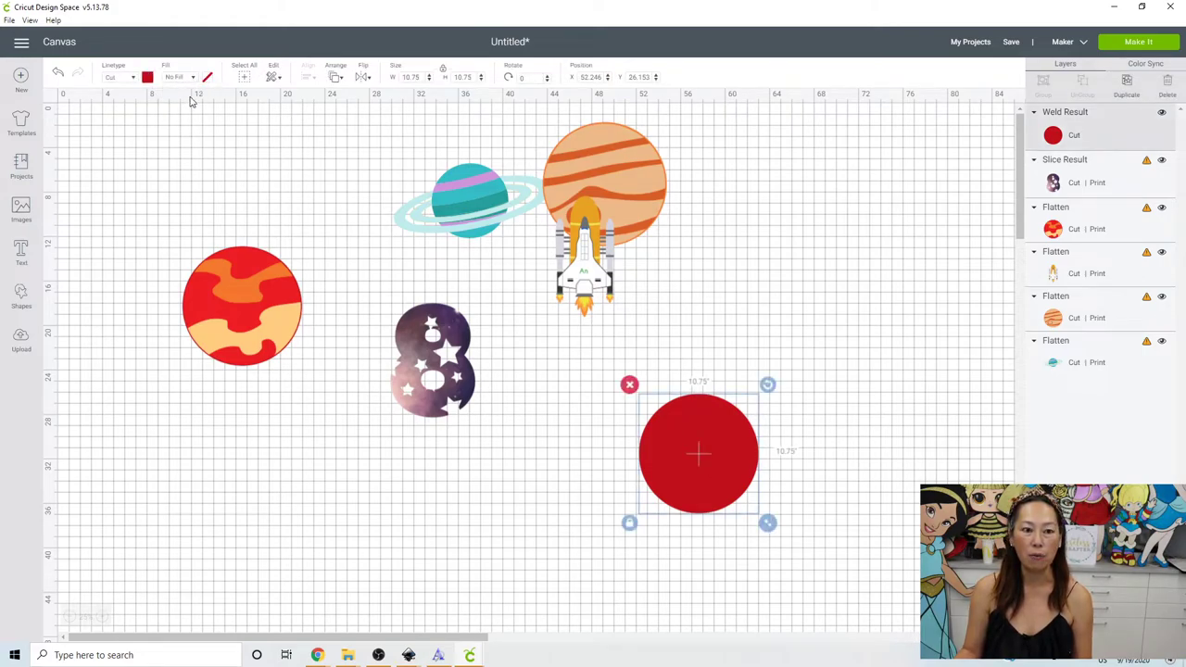
pyautogui.click(147, 76)
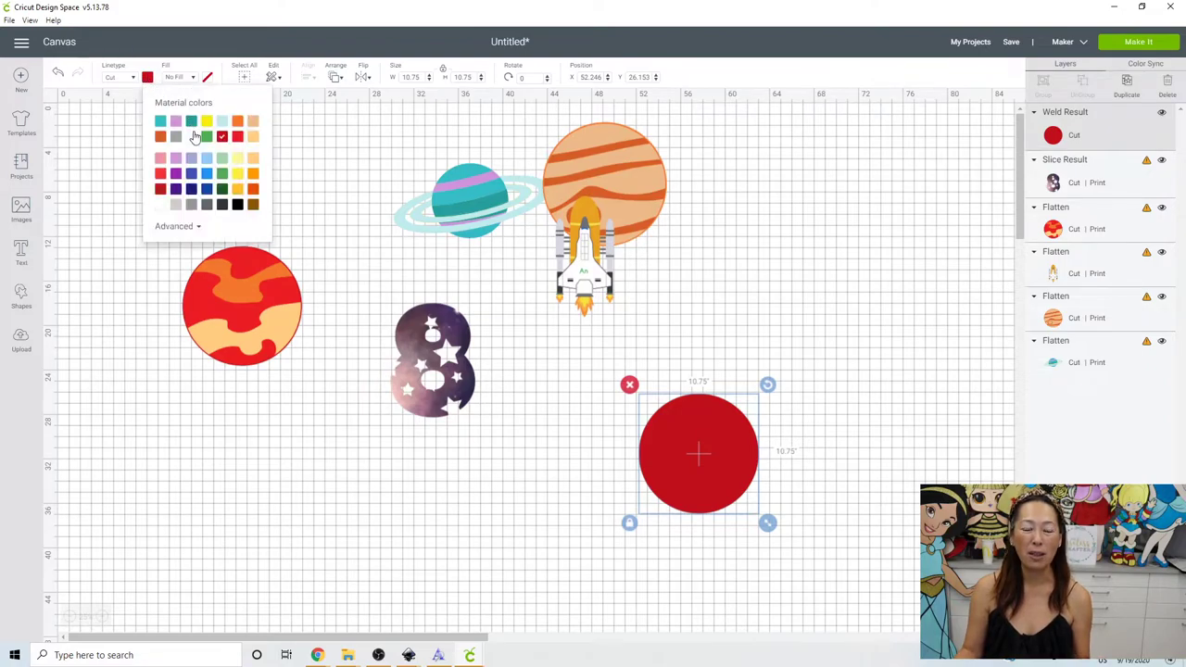
pyautogui.click(238, 205)
pyautogui.moveTo(709, 446); pyautogui.dragTo(872, 235)
# Move the rocket off the orange planet to about X 49.33, Y 20.92, and unflatten it into rocket and name text
pyautogui.moveTo(600, 278); pyautogui.dragTo(610, 380)
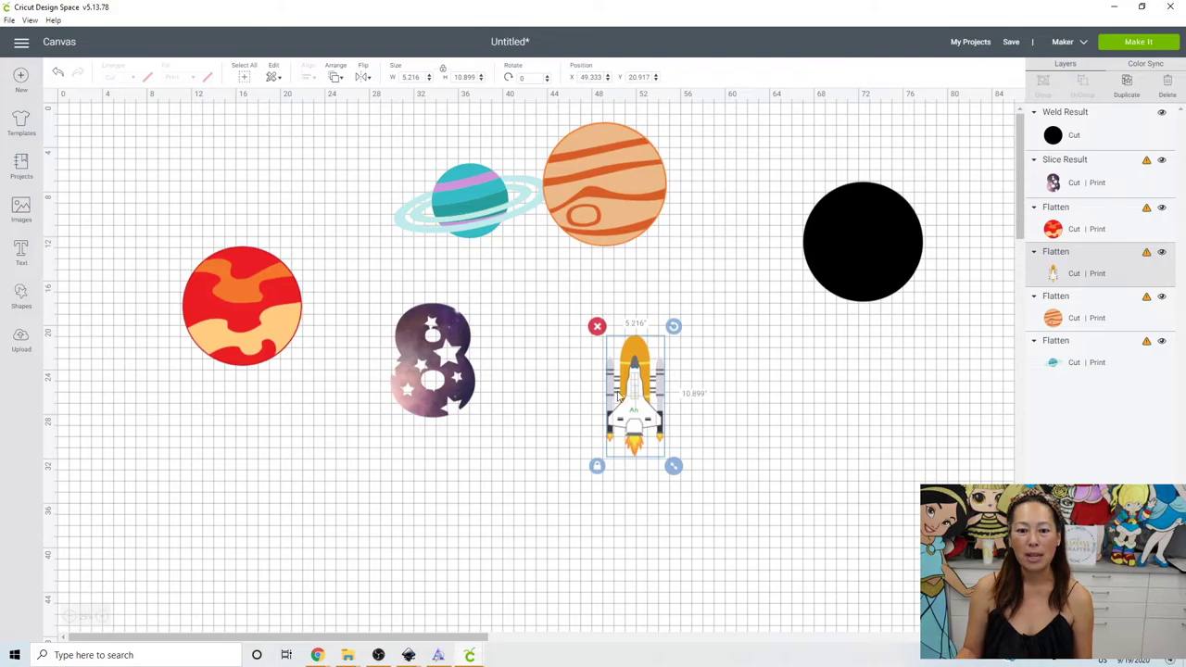
pyautogui.press('Delete')
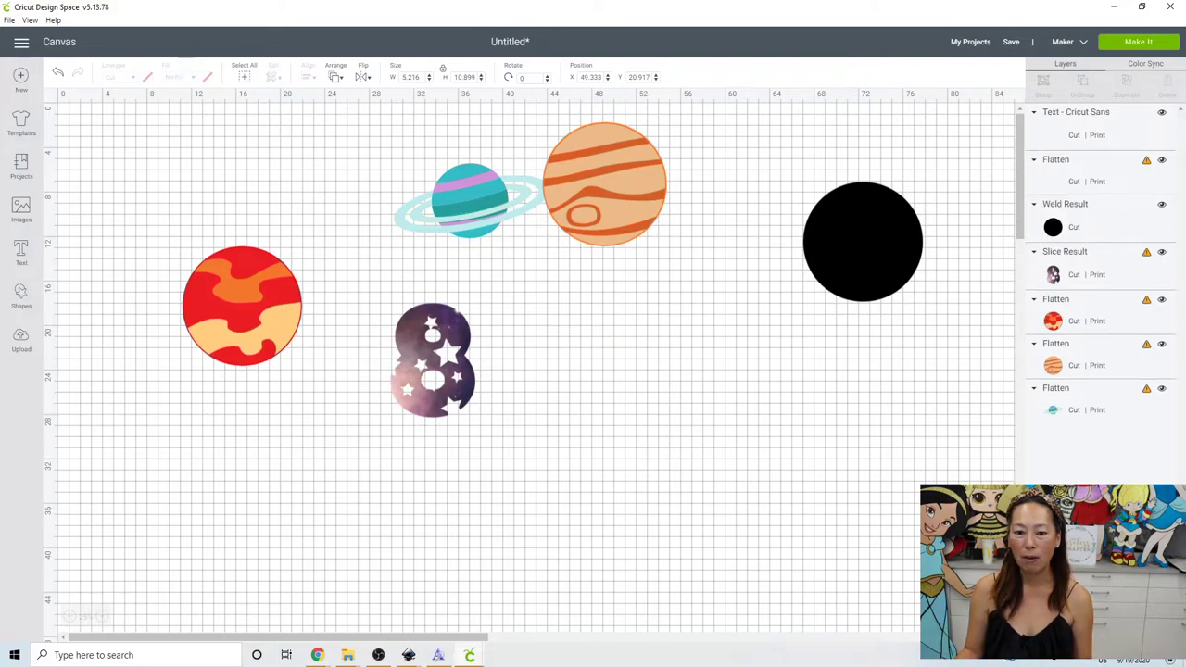
pyautogui.hotkey('ctrl', 'z')
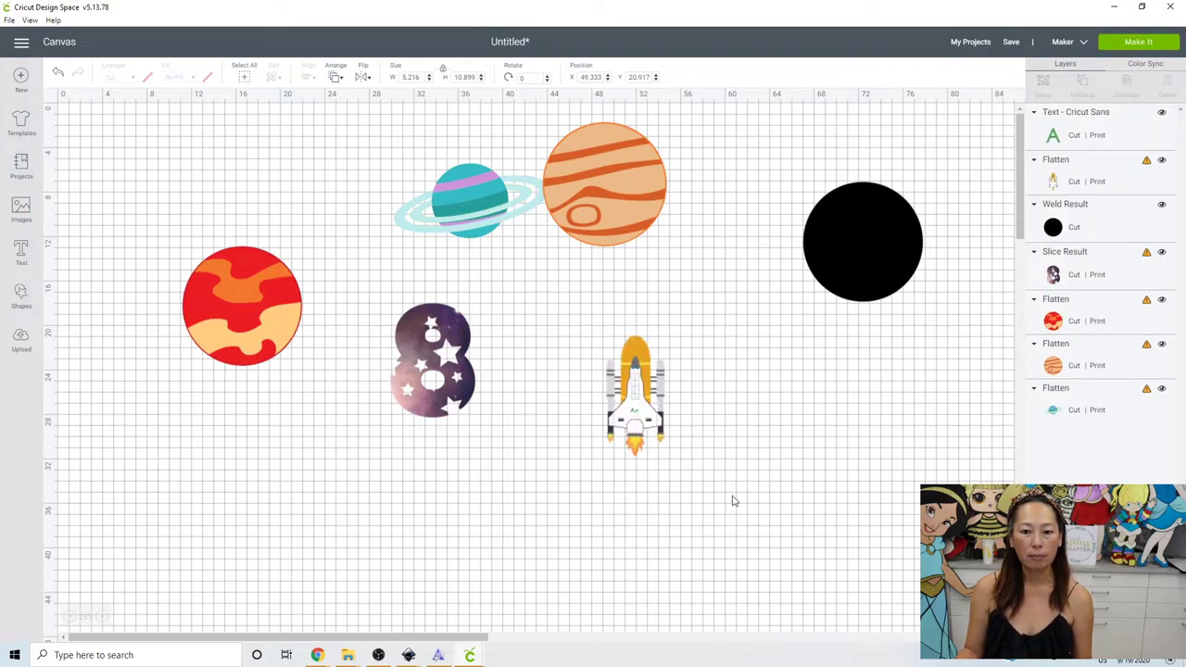
pyautogui.moveTo(732, 501); pyautogui.dragTo(600, 320)
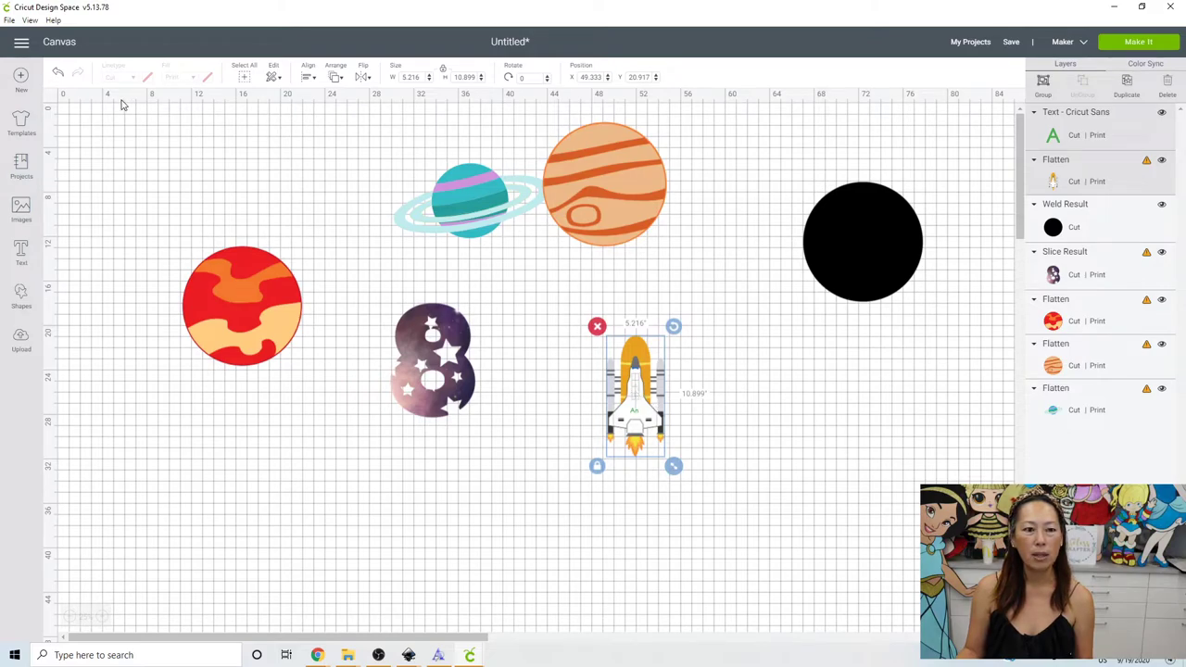
pyautogui.click(666, 385)
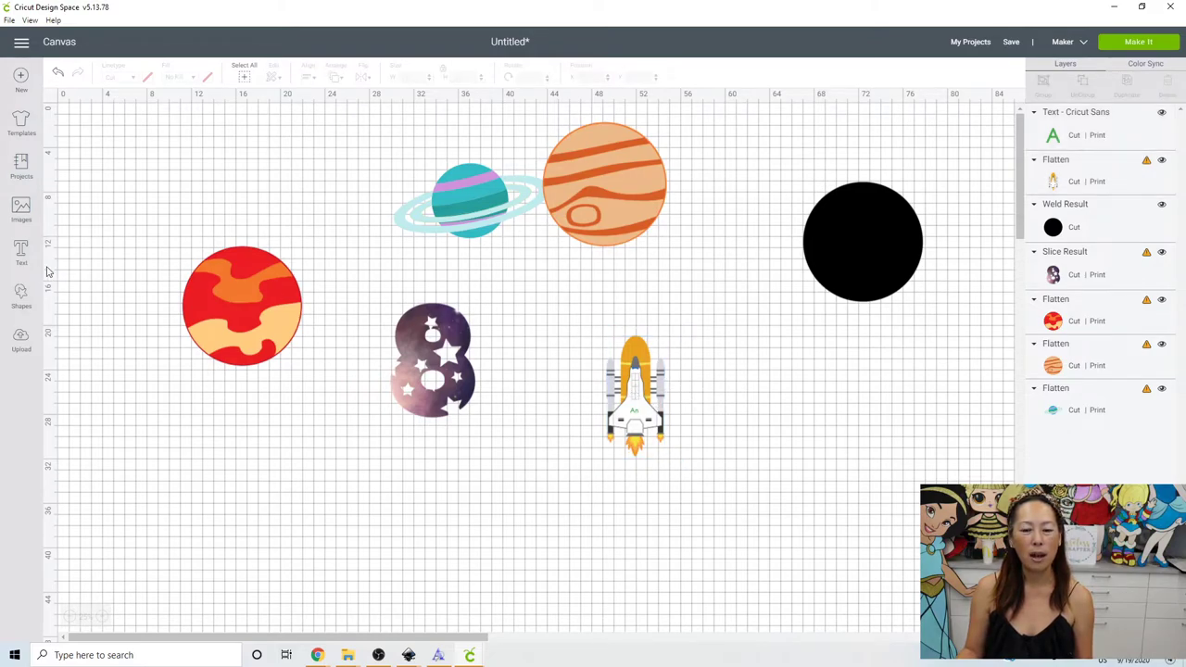
# Insert a square, enlarge it to about 19.44 inches wide, and place it below the galaxy 8
pyautogui.click(20, 295)
pyautogui.click(66, 212)
pyautogui.moveTo(111, 169); pyautogui.dragTo(632, 464)
pyautogui.moveTo(710, 490); pyautogui.dragTo(403, 615)
pyautogui.click(792, 456)
# Flatten the rocket and its name text into one printable layer, and place the dark square behind it
pyautogui.moveTo(695, 474); pyautogui.dragTo(591, 322)
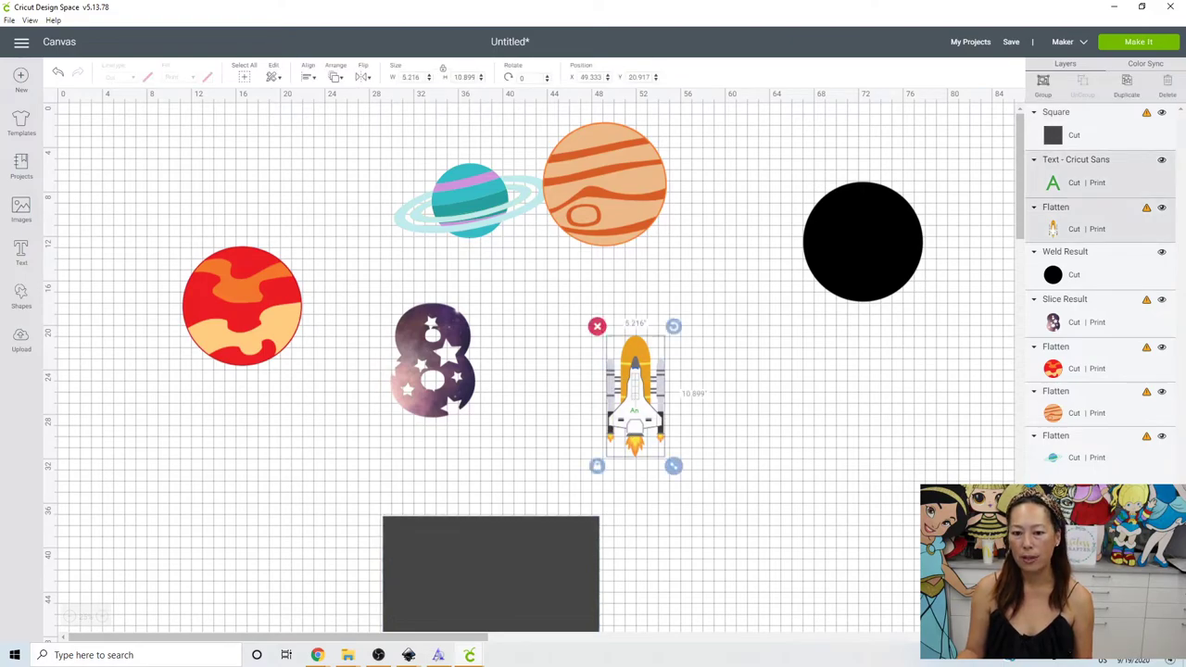
pyautogui.click(1116, 621)
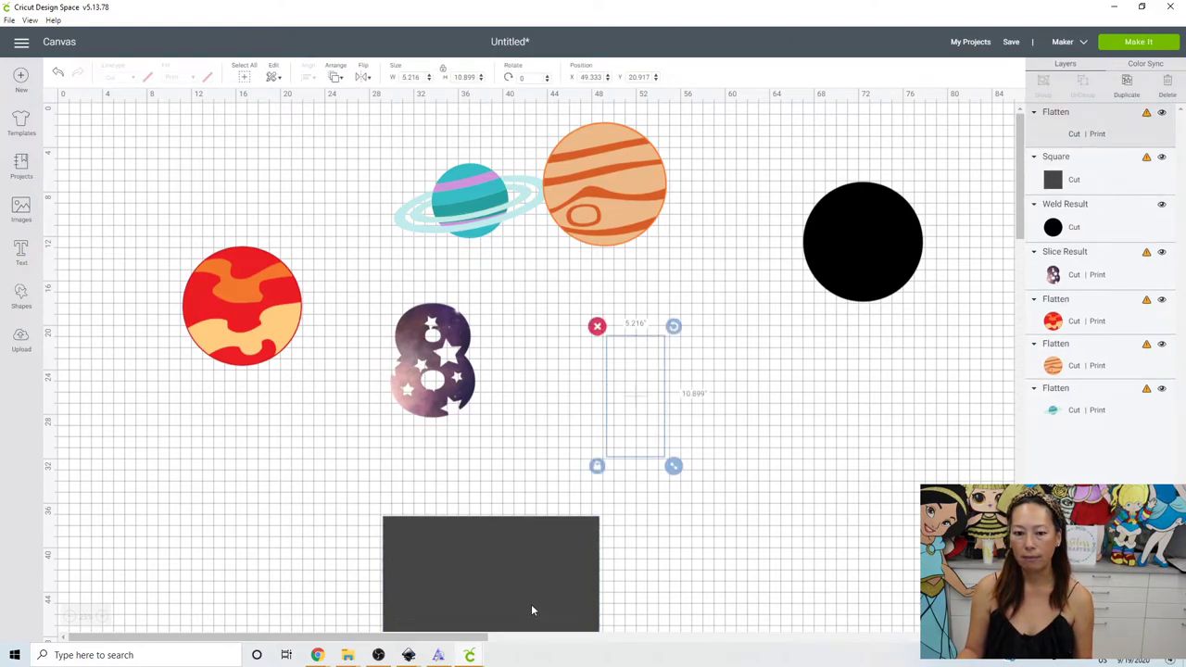
pyautogui.moveTo(530, 603); pyautogui.dragTo(710, 375)
pyautogui.click(855, 454)
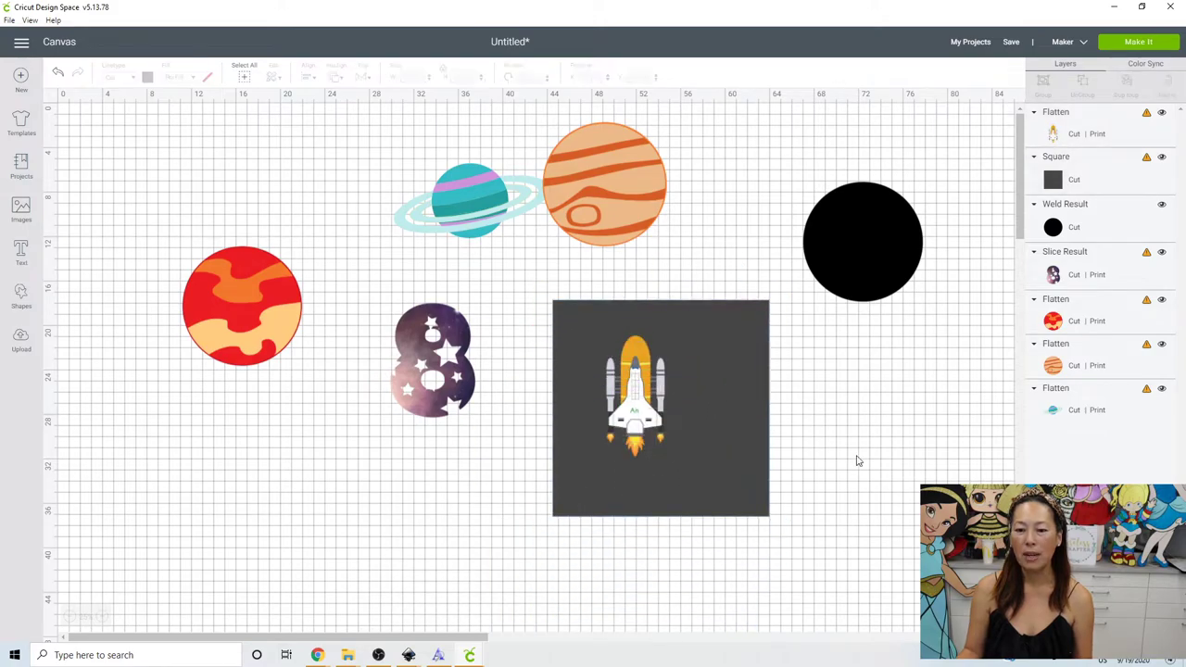
# Move the rocket and square down together to about X 44.11, Y 28.28, then delete the square
pyautogui.moveTo(857, 448); pyautogui.dragTo(612, 413)
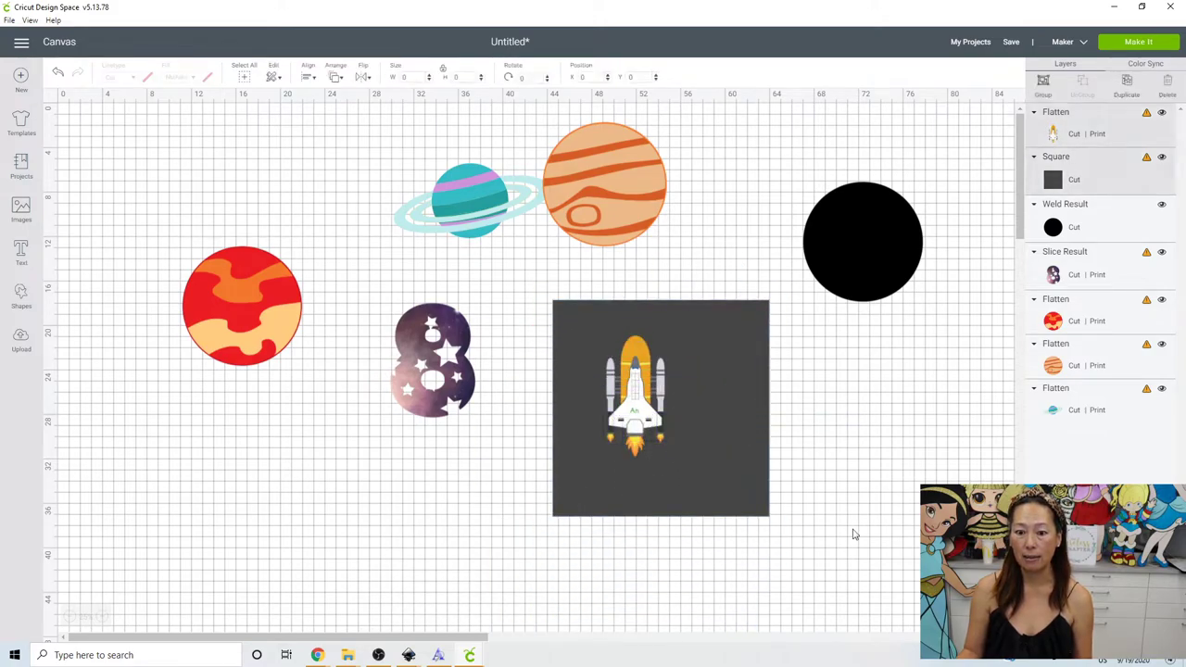
pyautogui.moveTo(731, 370); pyautogui.dragTo(698, 463)
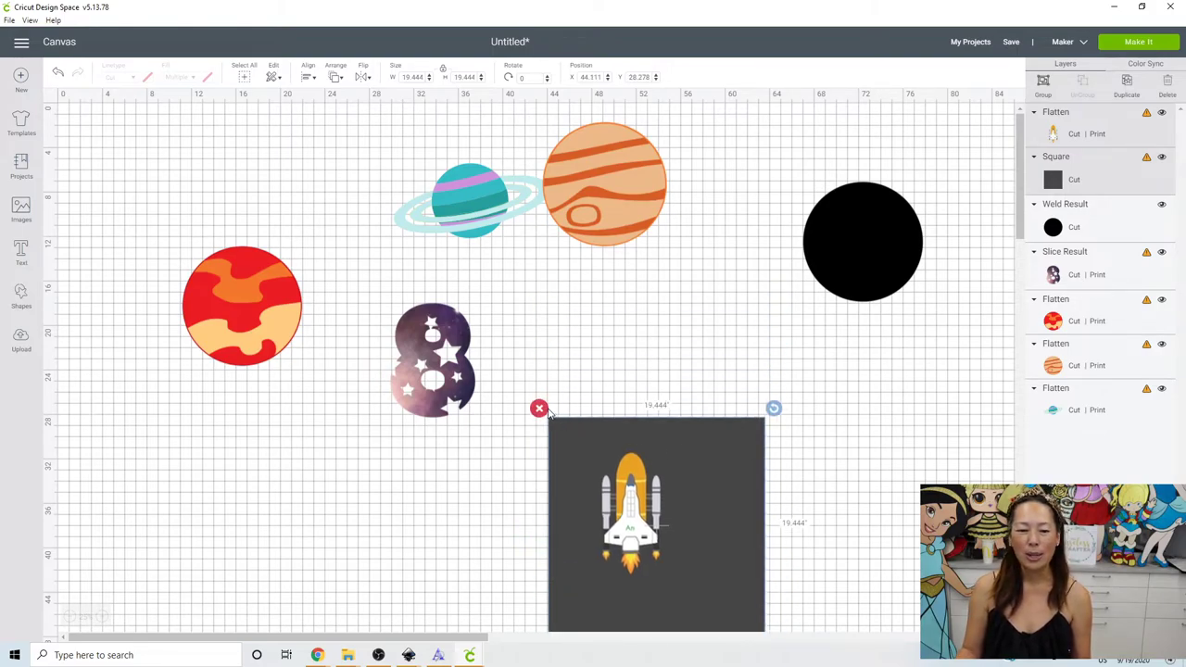
pyautogui.click(860, 416)
pyautogui.click(730, 453)
pyautogui.moveTo(730, 459); pyautogui.dragTo(945, 428)
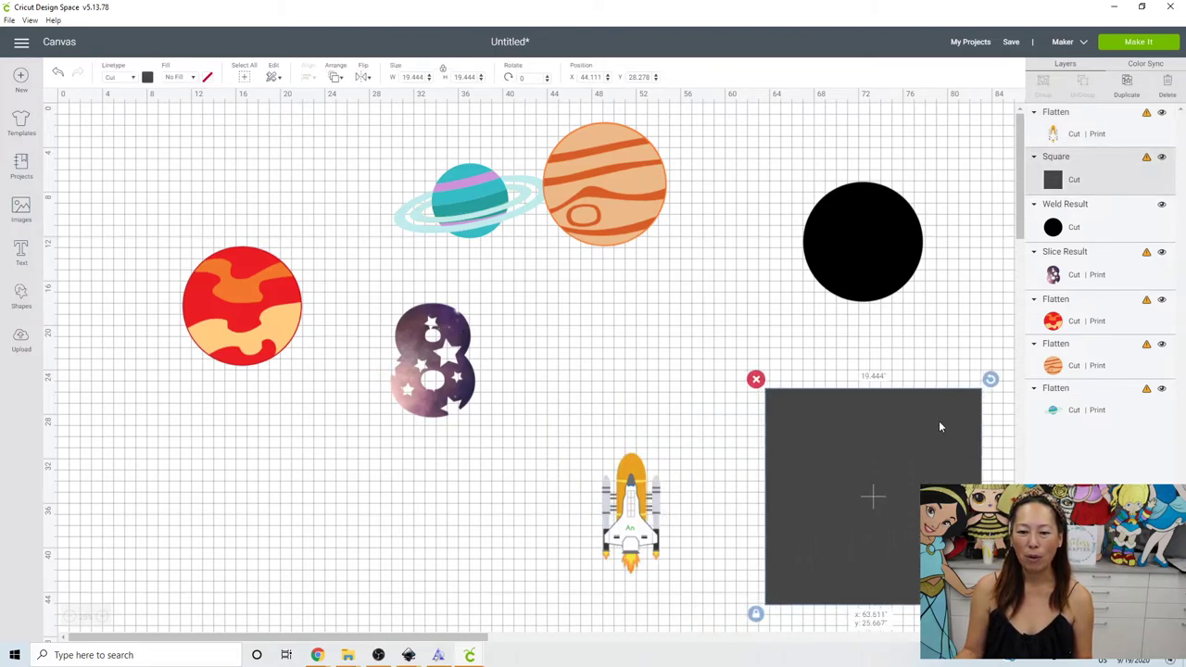
pyautogui.click(755, 381)
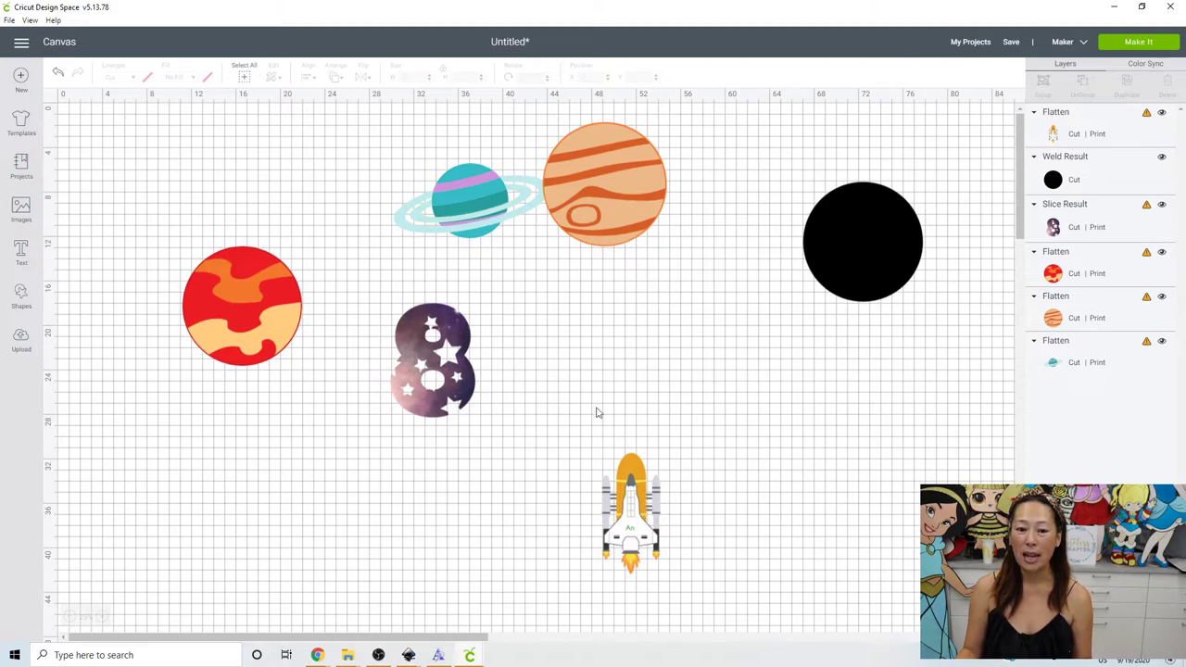
# Move the orange planet to about X 49.75, Y 11.93, duplicate it, and place the copy at about X 66.47, Y 28.43
pyautogui.click(604, 187)
pyautogui.moveTo(615, 197); pyautogui.dragTo(744, 336)
pyautogui.moveTo(817, 441); pyautogui.dragTo(649, 287)
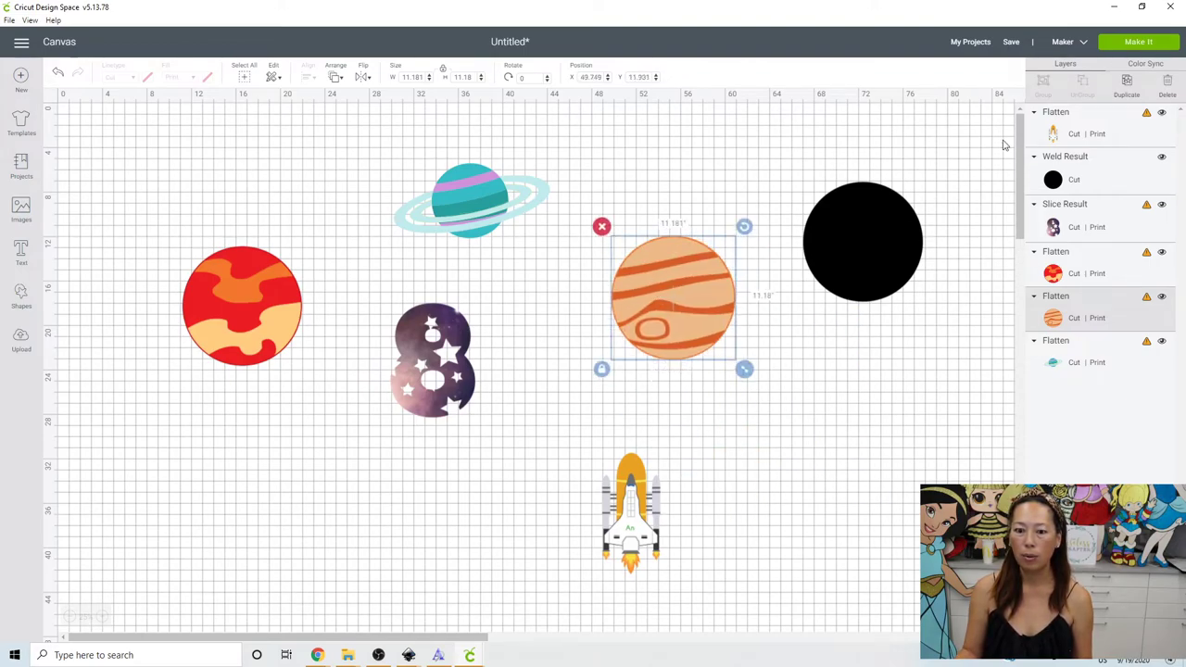
pyautogui.click(1120, 102)
pyautogui.hotkey('ctrl', 'v')
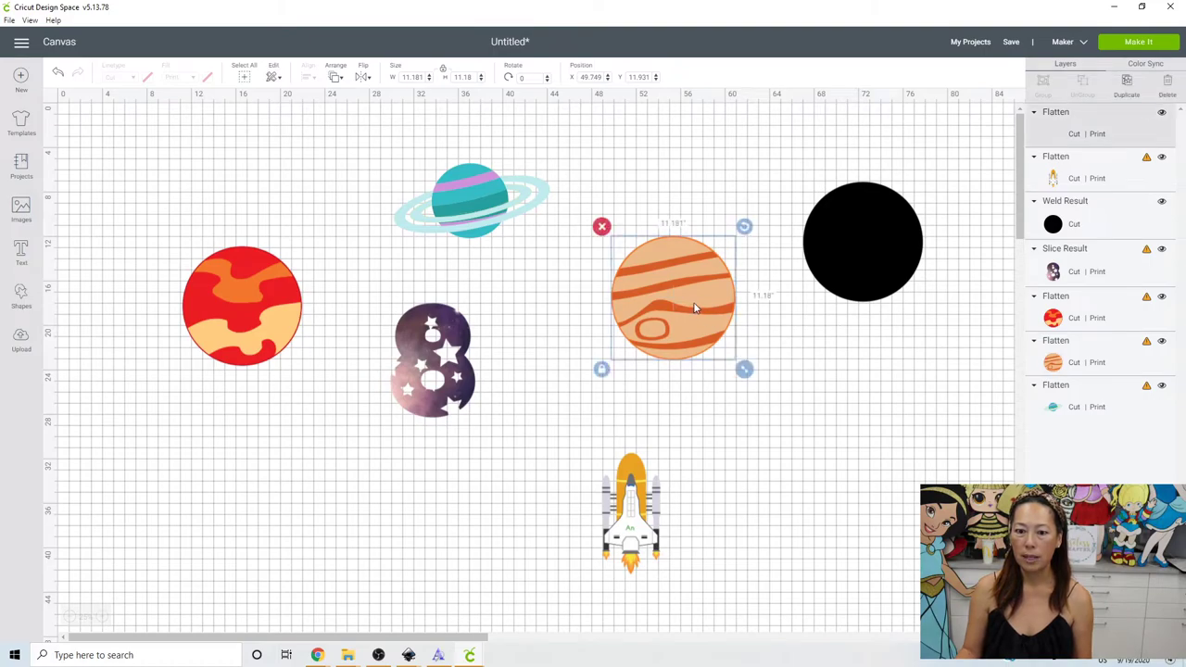
pyautogui.moveTo(695, 307); pyautogui.dragTo(888, 500)
# Unflatten the orange planet copy and weld its layers into one solid circle
pyautogui.hotkey('ctrl', 'z')
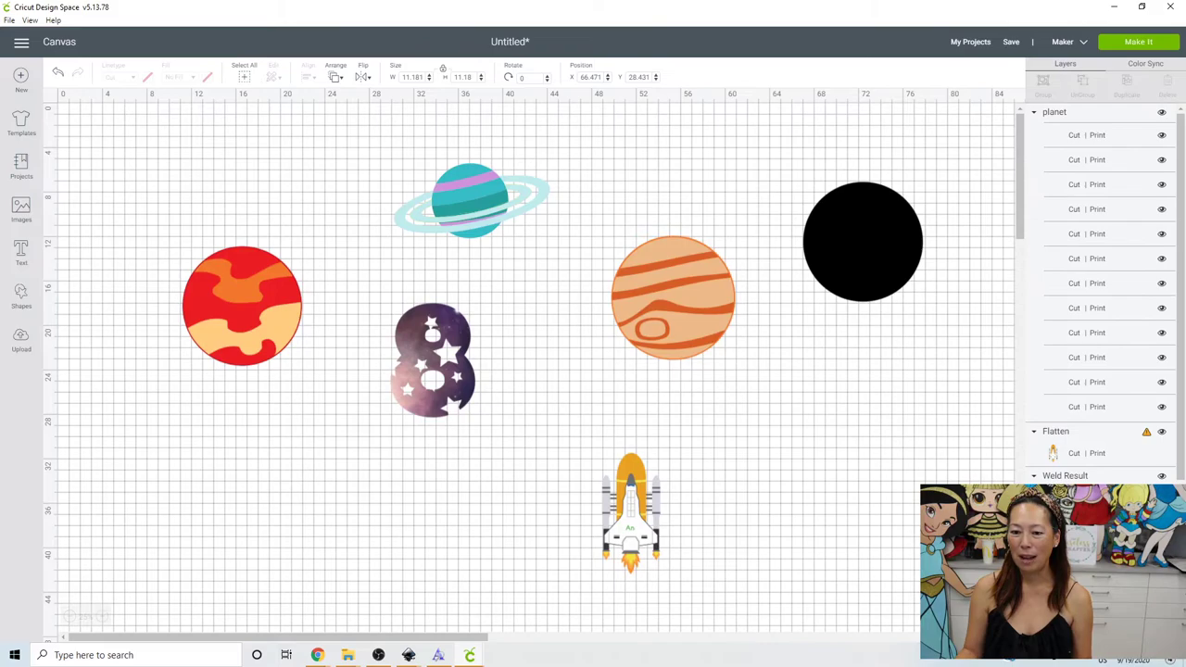
pyautogui.hotkey('ctrl', 'y')
pyautogui.moveTo(908, 585); pyautogui.dragTo(810, 404)
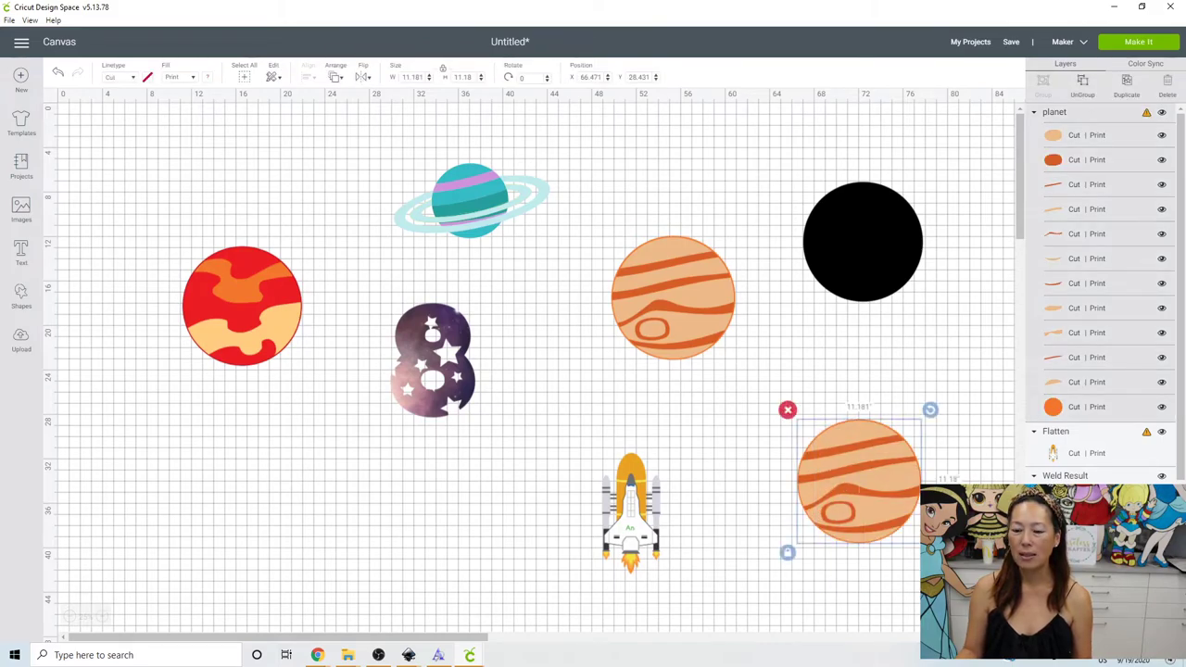
pyautogui.press('Delete')
pyautogui.hotkey('ctrl', 'z')
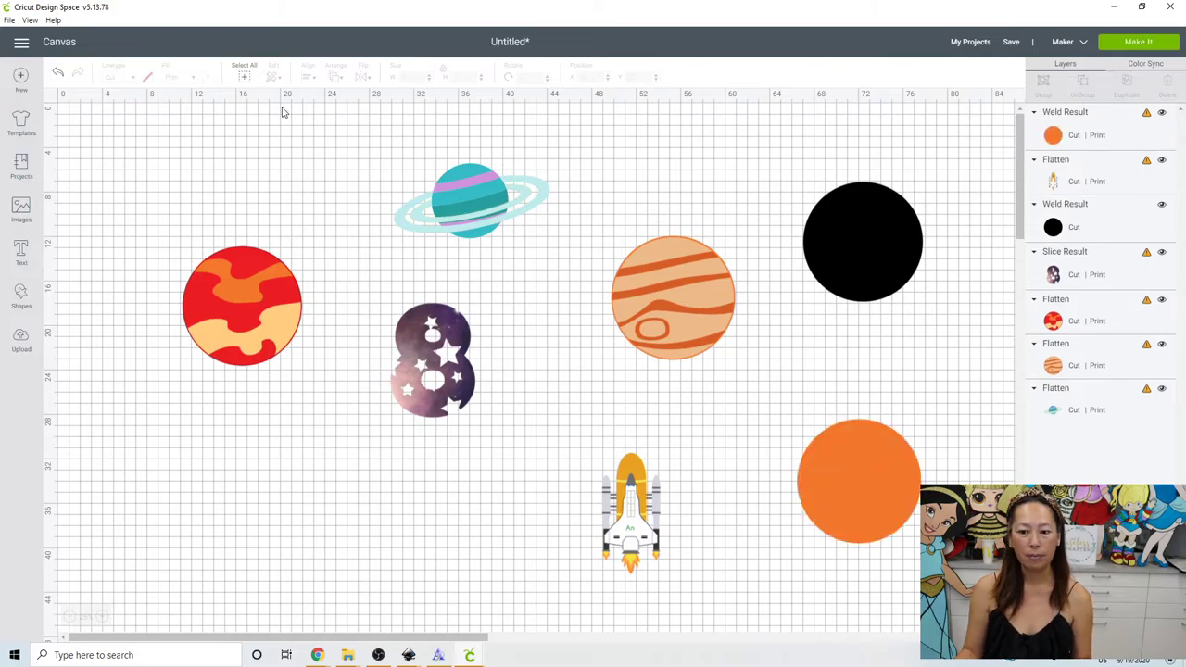
# Set the welded orange circle to No Fill and change its material color to black
pyautogui.click(854, 470)
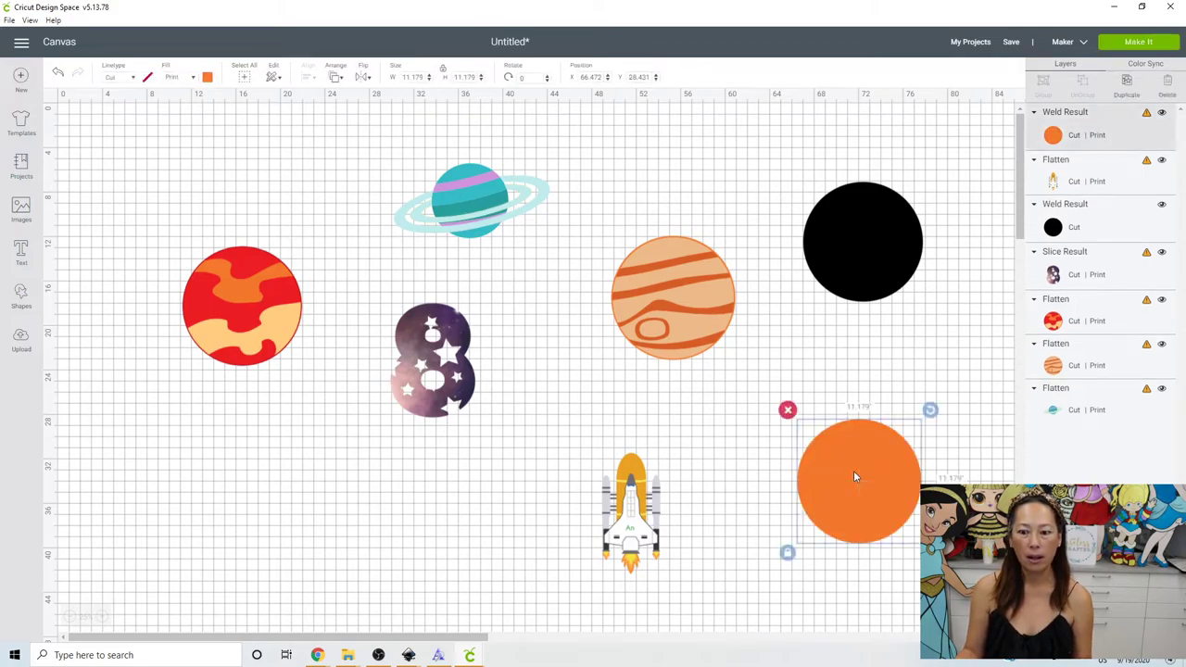
pyautogui.click(188, 78)
pyautogui.click(189, 94)
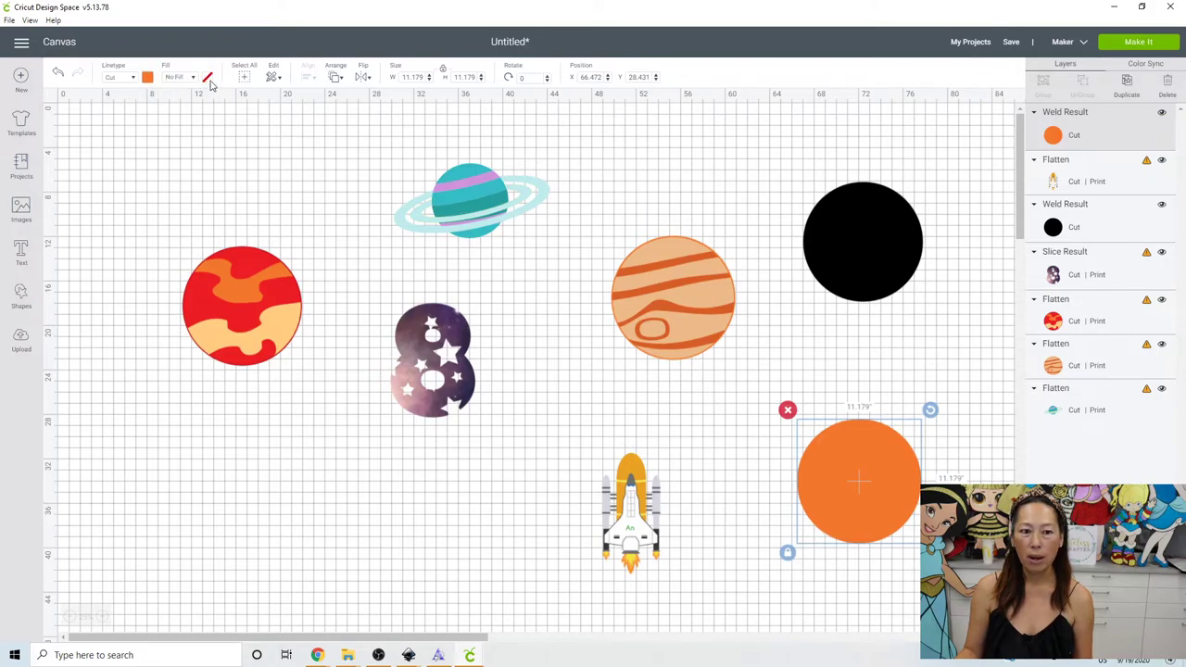
pyautogui.click(145, 78)
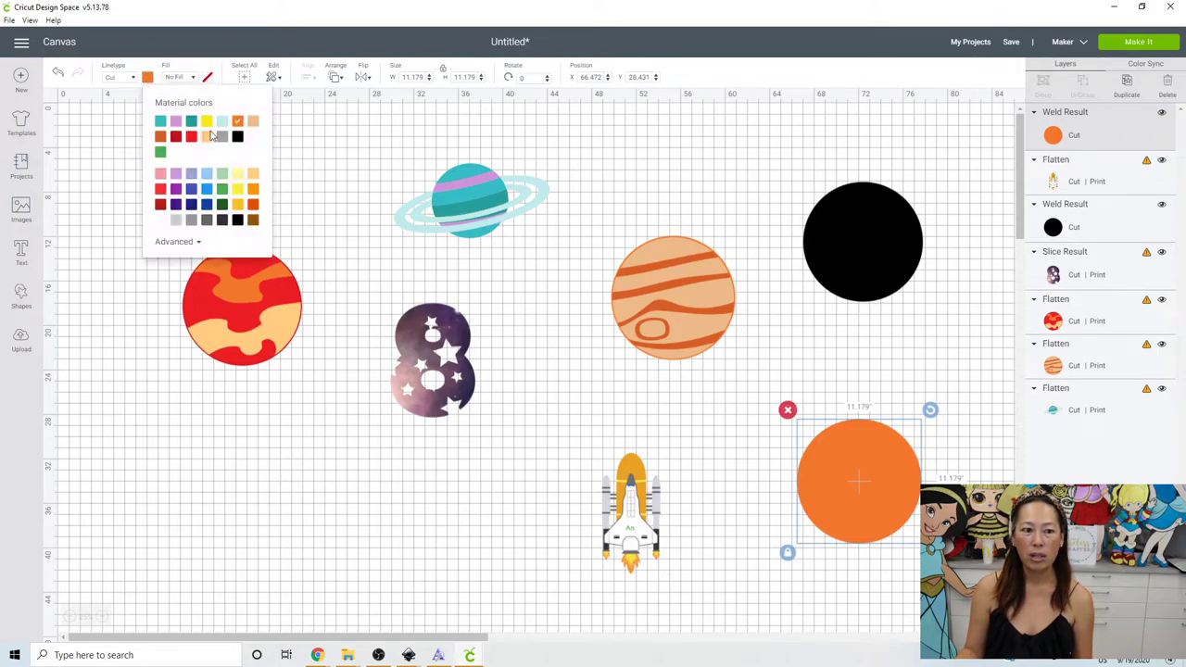
pyautogui.click(237, 136)
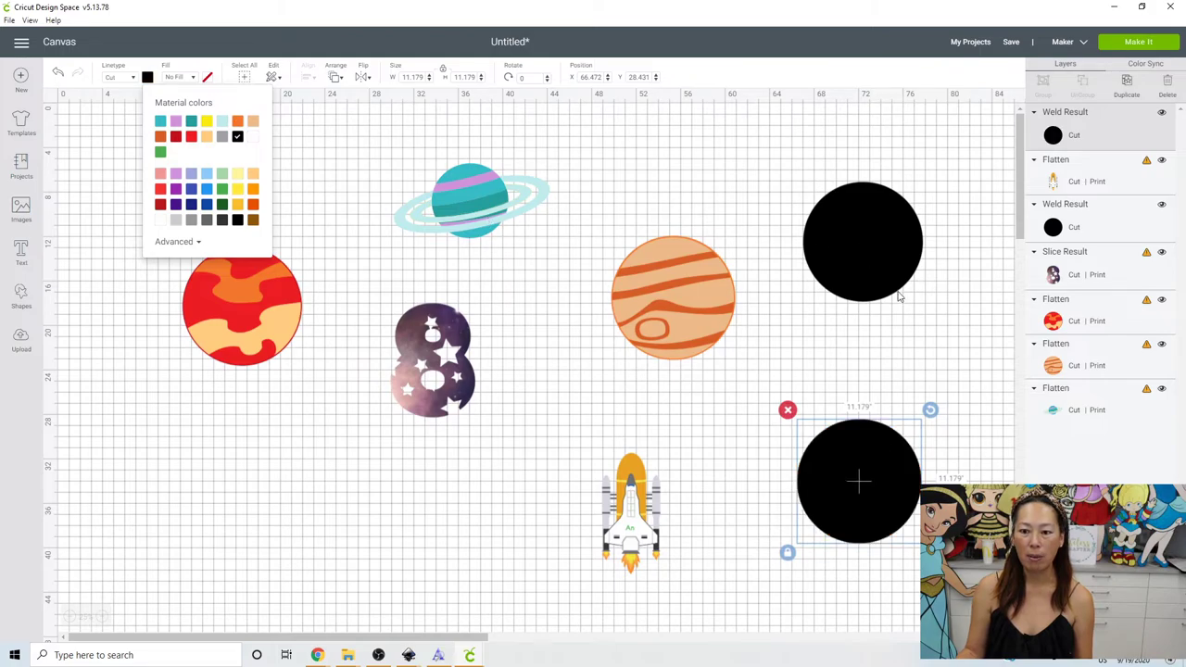
# Move the lower black circle up to overlap the other black circle, at about X 66.58, Y 11.49
pyautogui.moveTo(908, 481); pyautogui.dragTo(852, 327)
pyautogui.moveTo(681, 311); pyautogui.dragTo(720, 291)
pyautogui.hotkey('ctrl', 'z')
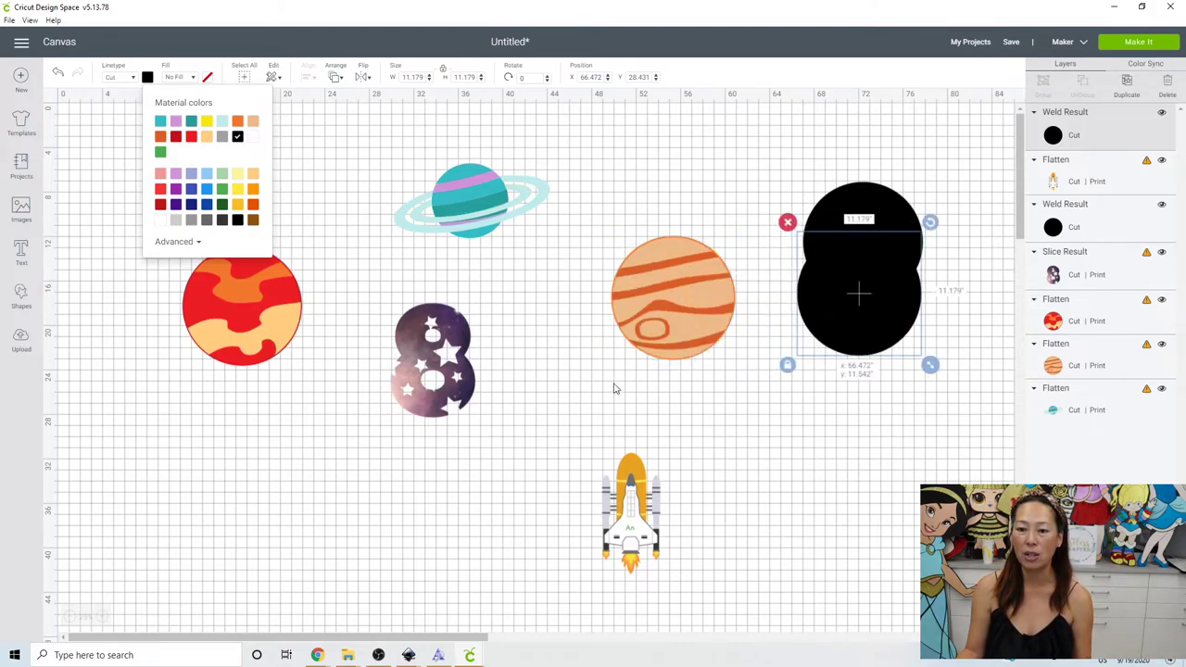
pyautogui.hotkey('ctrl', 'z')
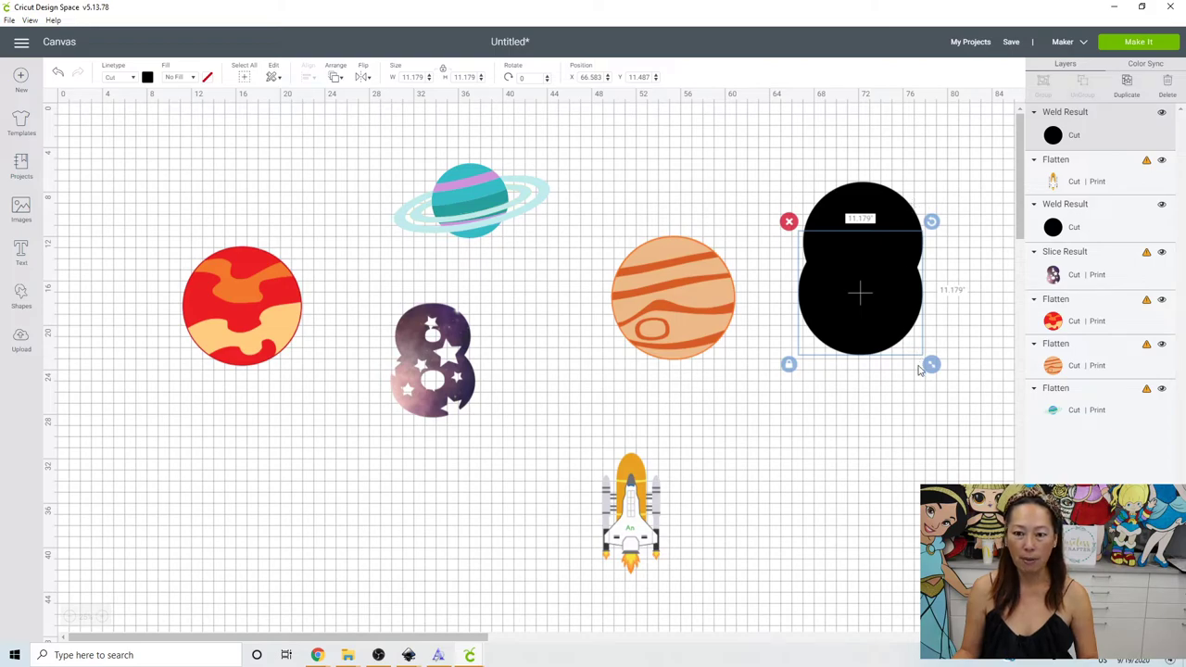
# Delete both black backing circles from the canvas
pyautogui.click(912, 397)
pyautogui.moveTo(908, 414); pyautogui.dragTo(838, 173)
pyautogui.press('Delete')
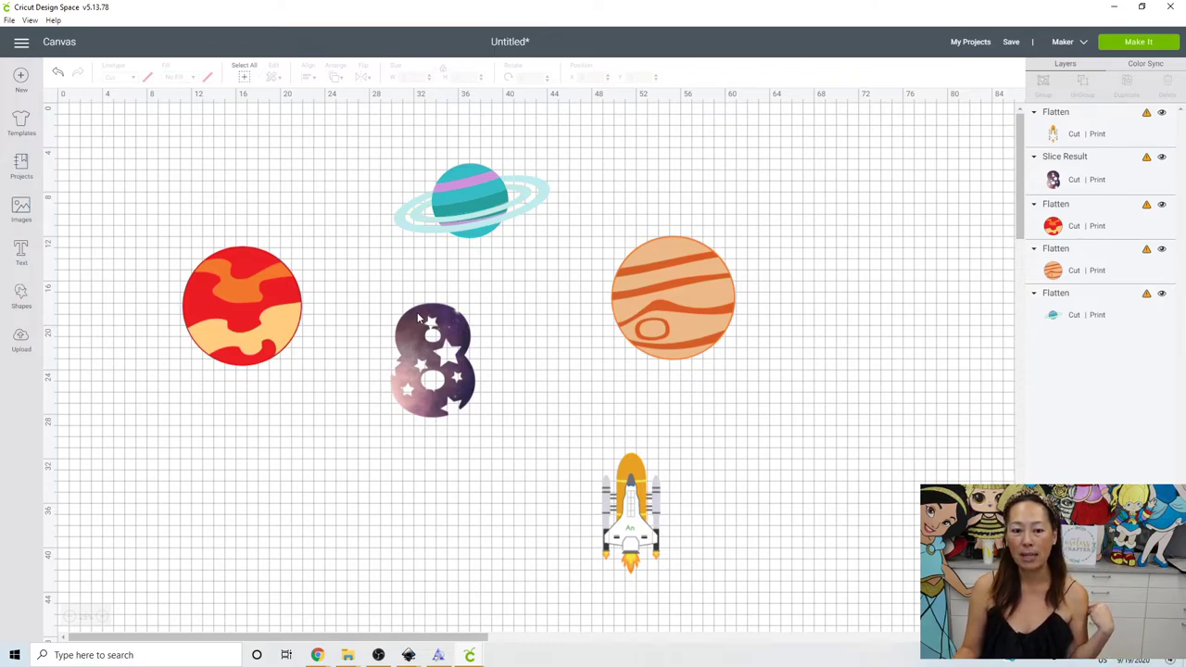
# Move the galaxy-filled 8 to about X 27.85, Y 13.78 and shrink it to about 4.24 by 5.72 inches
pyautogui.moveTo(454, 345); pyautogui.dragTo(427, 294)
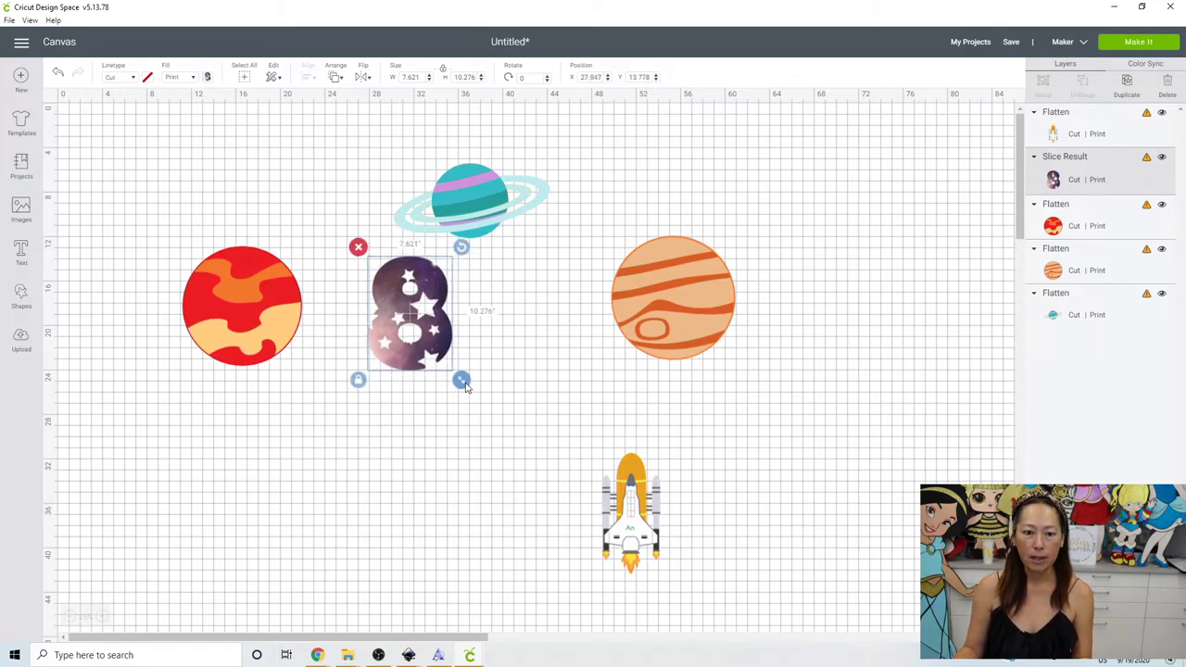
pyautogui.moveTo(464, 383); pyautogui.dragTo(398, 332)
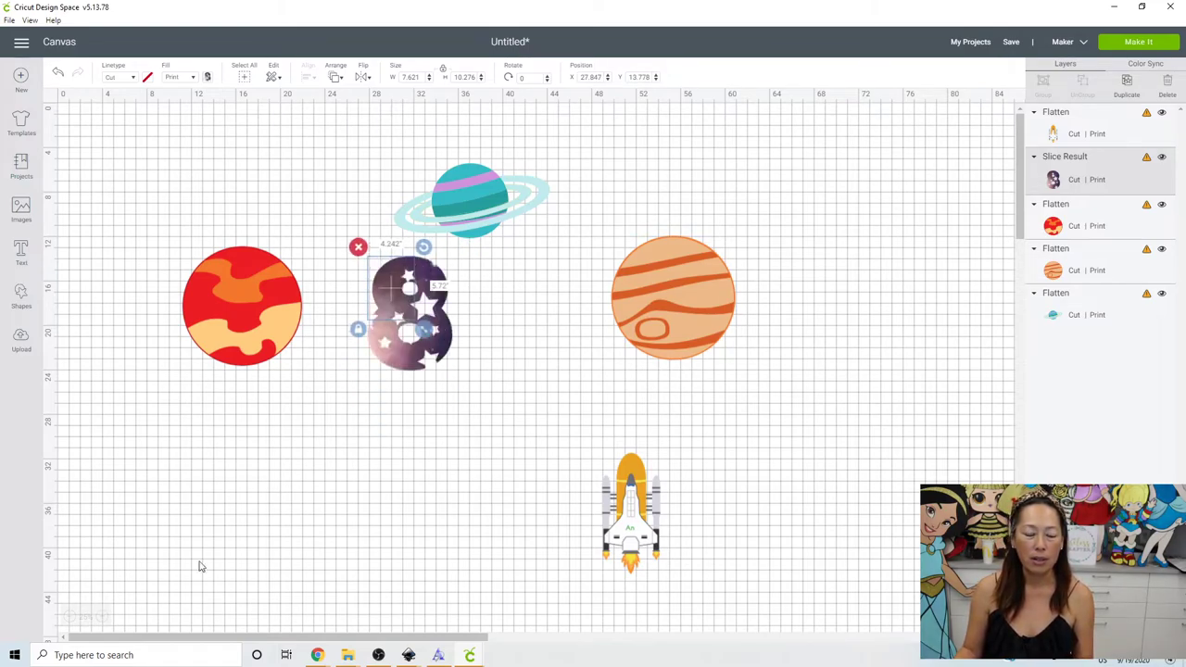
# Move the red planet to about X 1.47, Y 2.76 and shrink it to about 4.49 inches across
pyautogui.click(103, 617)
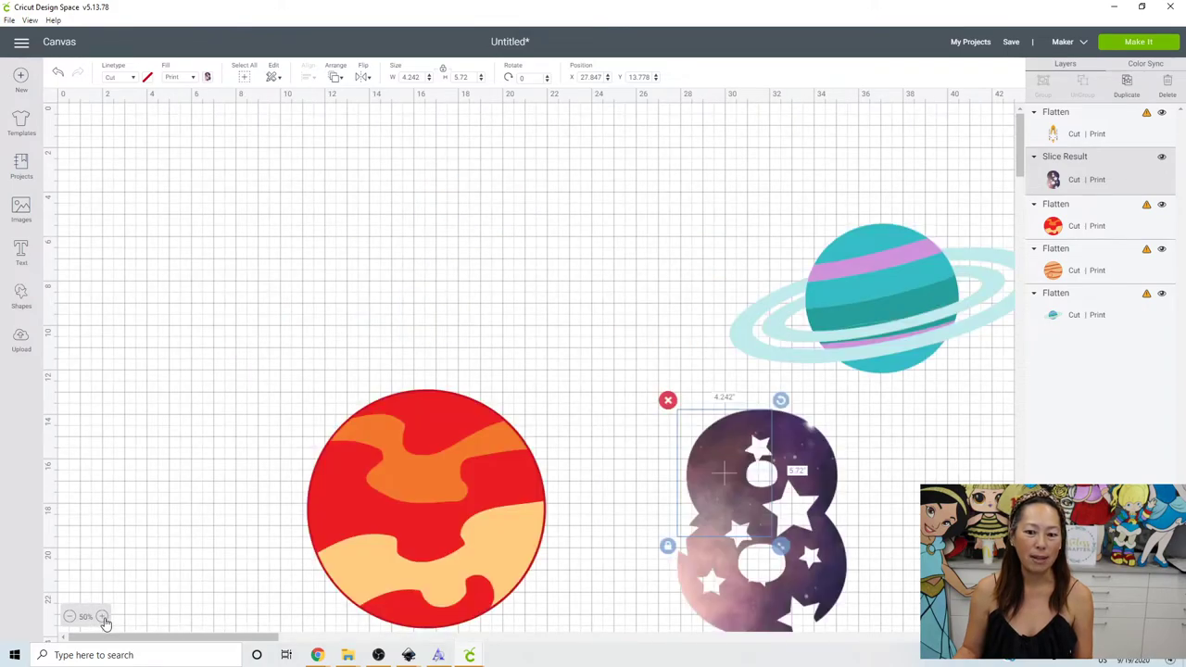
pyautogui.click(103, 617)
pyautogui.moveTo(490, 485); pyautogui.dragTo(232, 232)
pyautogui.moveTo(475, 563); pyautogui.dragTo(267, 355)
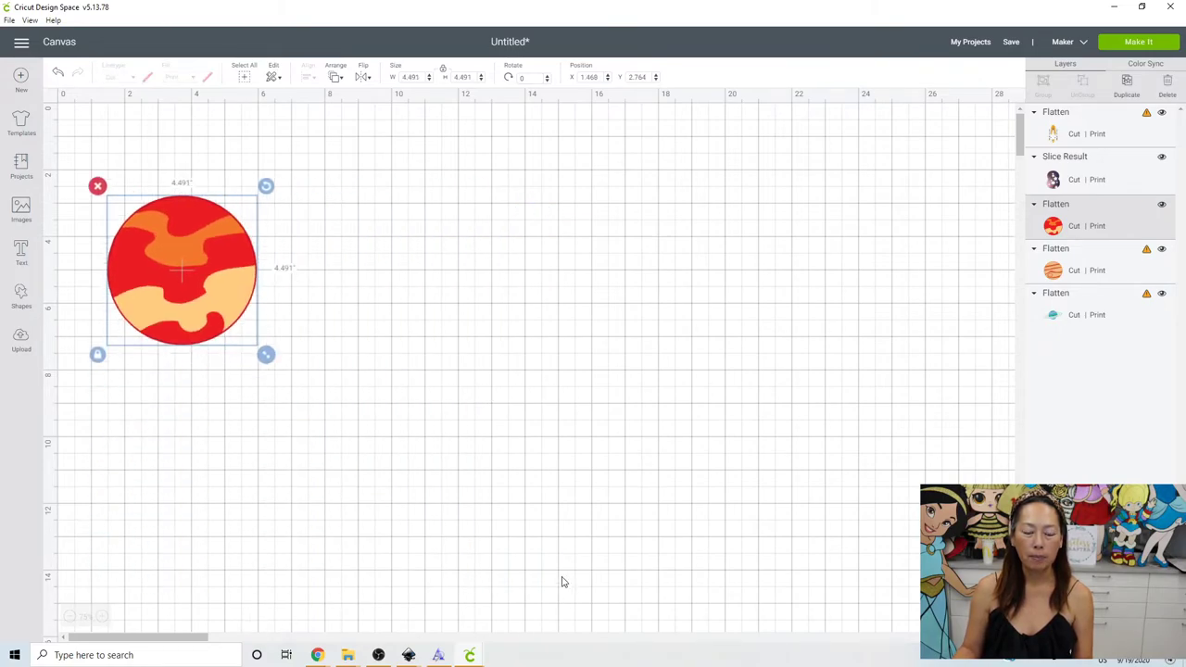
# Move the galaxy 8 to about X 7.57, Y 7.39 and the teal ringed planet to about X 10.66, Y 0.19
pyautogui.click(70, 617)
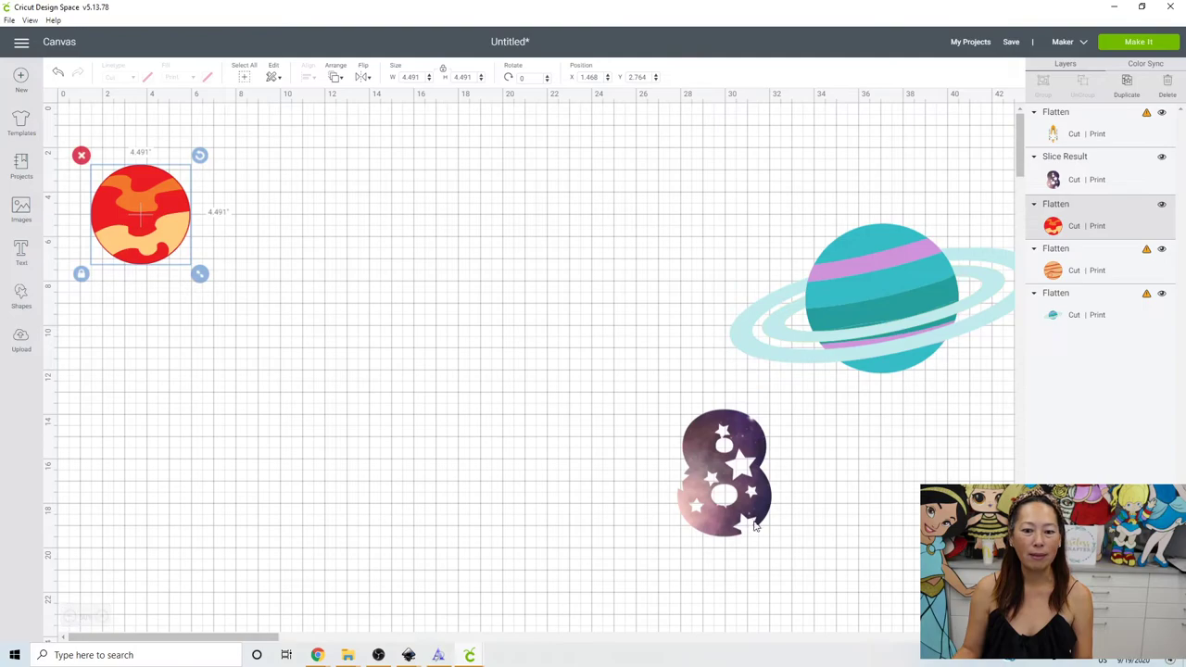
pyautogui.moveTo(685, 454); pyautogui.dragTo(239, 311)
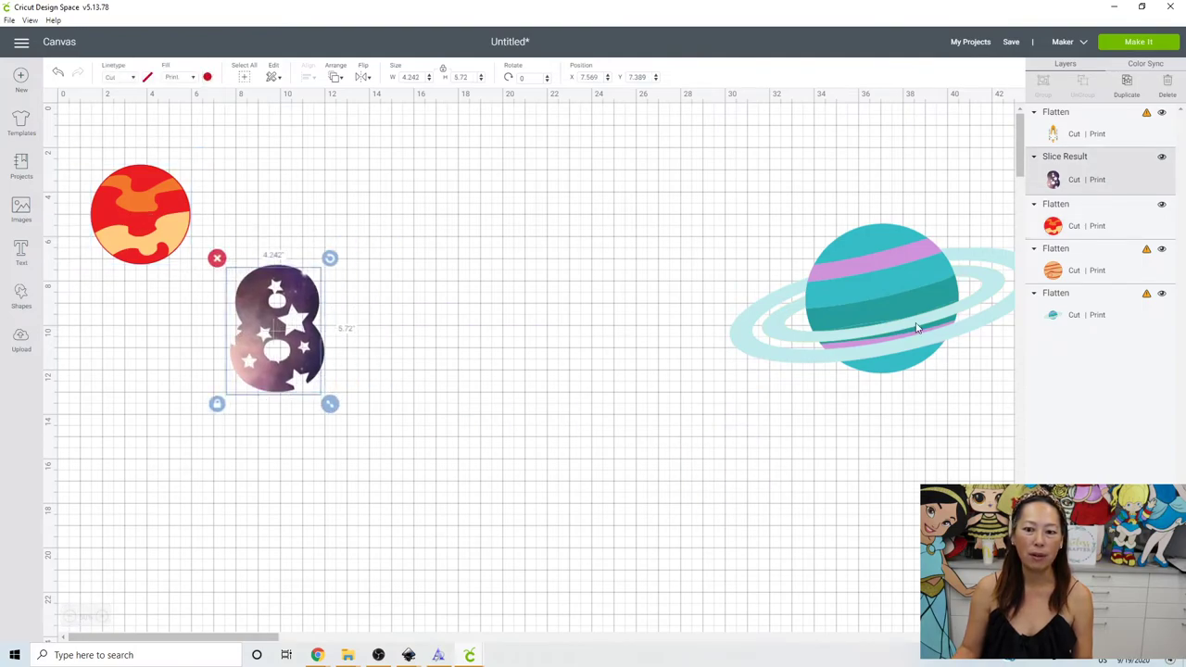
pyautogui.moveTo(885, 316); pyautogui.dragTo(451, 200)
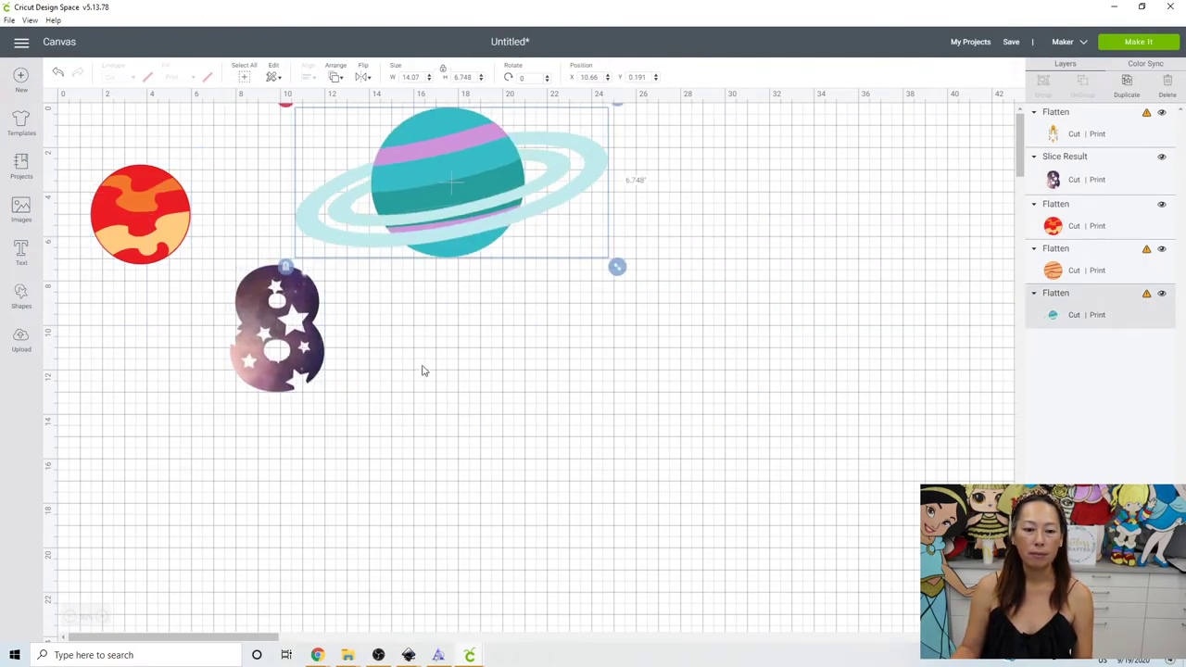
# Bring the orange striped planet and the rocket beside the other pieces, placing the rocket at about X 4.97, Y 13.69
pyautogui.click(70, 617)
pyautogui.moveTo(720, 286); pyautogui.dragTo(132, 242)
pyautogui.moveTo(630, 514); pyautogui.dragTo(133, 301)
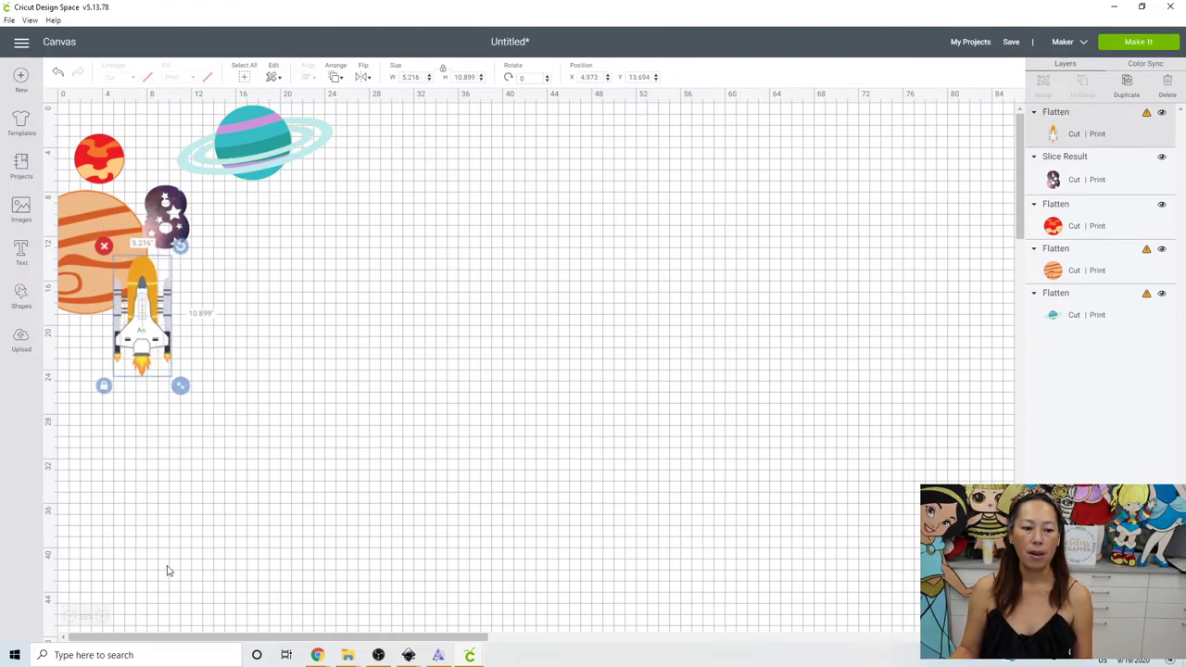
# Move the galaxy-filled 8 into open space at about X 15.83, Y 9.30
pyautogui.click(101, 617)
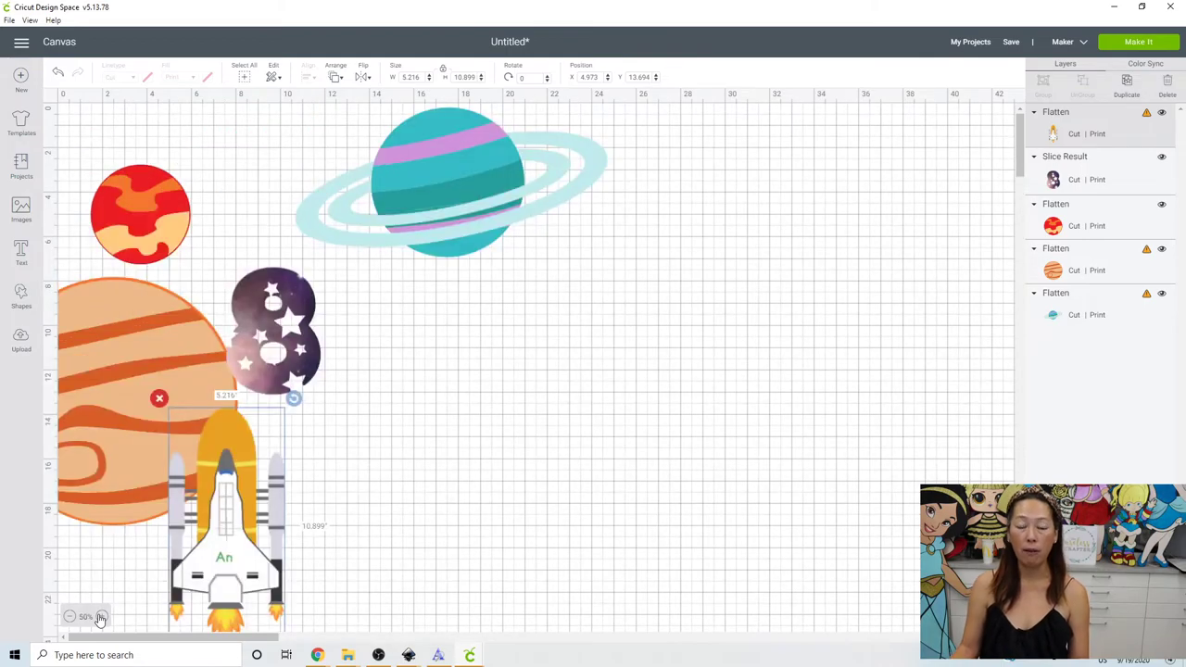
pyautogui.click(101, 617)
pyautogui.scroll(-3, 326, 419)
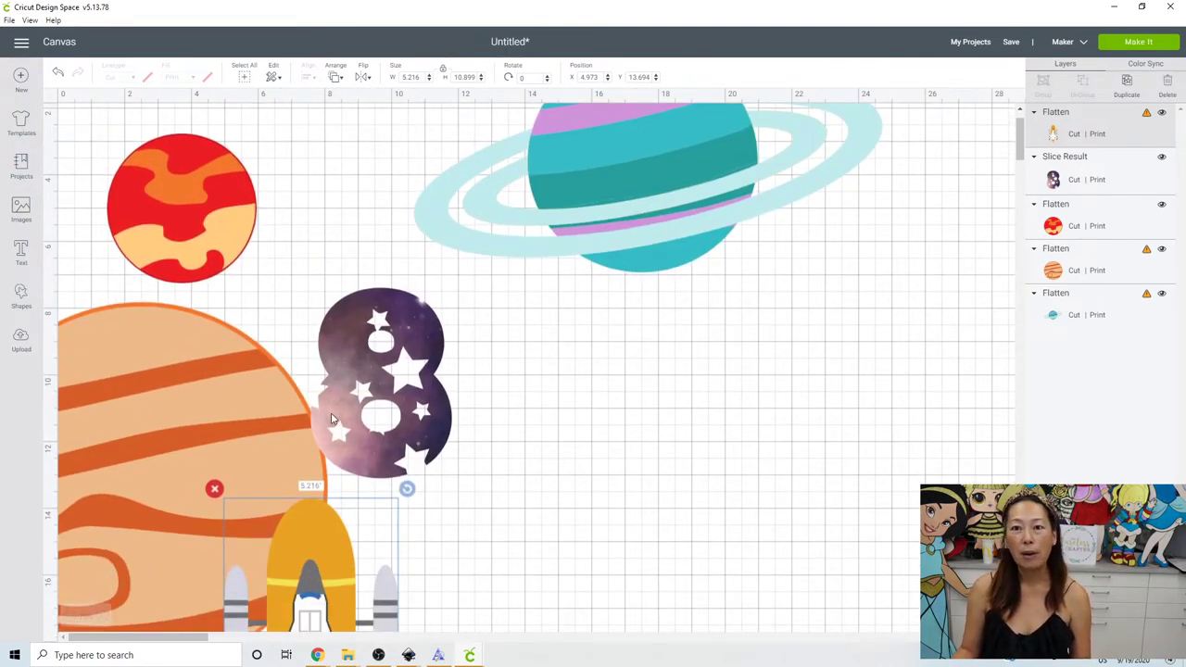
pyautogui.moveTo(388, 368); pyautogui.dragTo(730, 448)
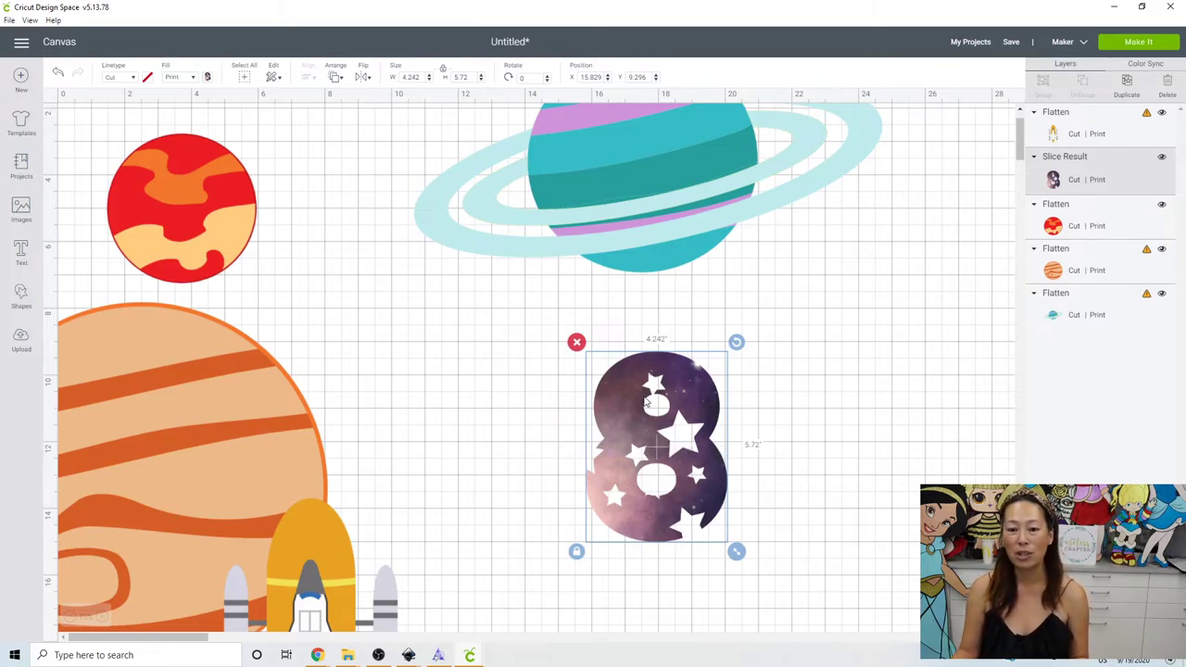
# Shrink the red planet to about 2.90 inches across and tuck it behind the 8's upper-left edge, at about X 13.93, Y 8.17
pyautogui.click(219, 257)
pyautogui.moveTo(219, 220); pyautogui.dragTo(592, 394)
pyautogui.moveTo(650, 466); pyautogui.dragTo(590, 413)
pyautogui.moveTo(552, 363); pyautogui.dragTo(594, 383)
# Shrink the teal ringed planet to about 7.74 by 3.71 inches and overlap it with the 8 at about X 16.62, Y 12.23
pyautogui.click(642, 198)
pyautogui.moveTo(696, 256); pyautogui.dragTo(773, 506)
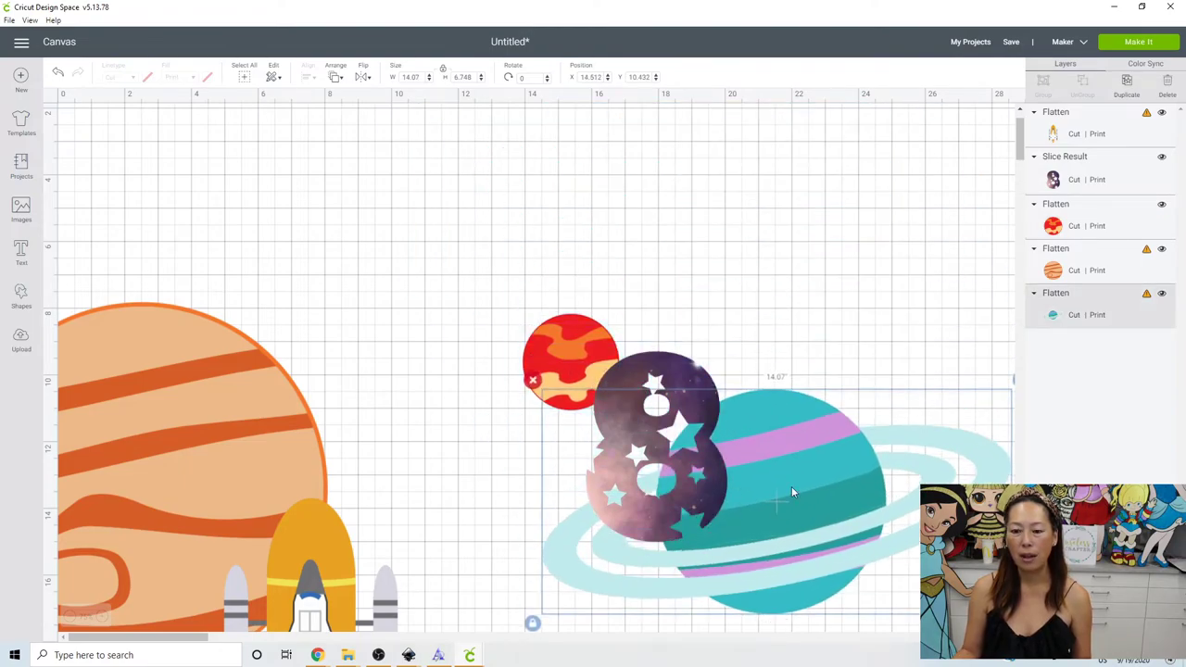
pyautogui.scroll(-3, 791, 490)
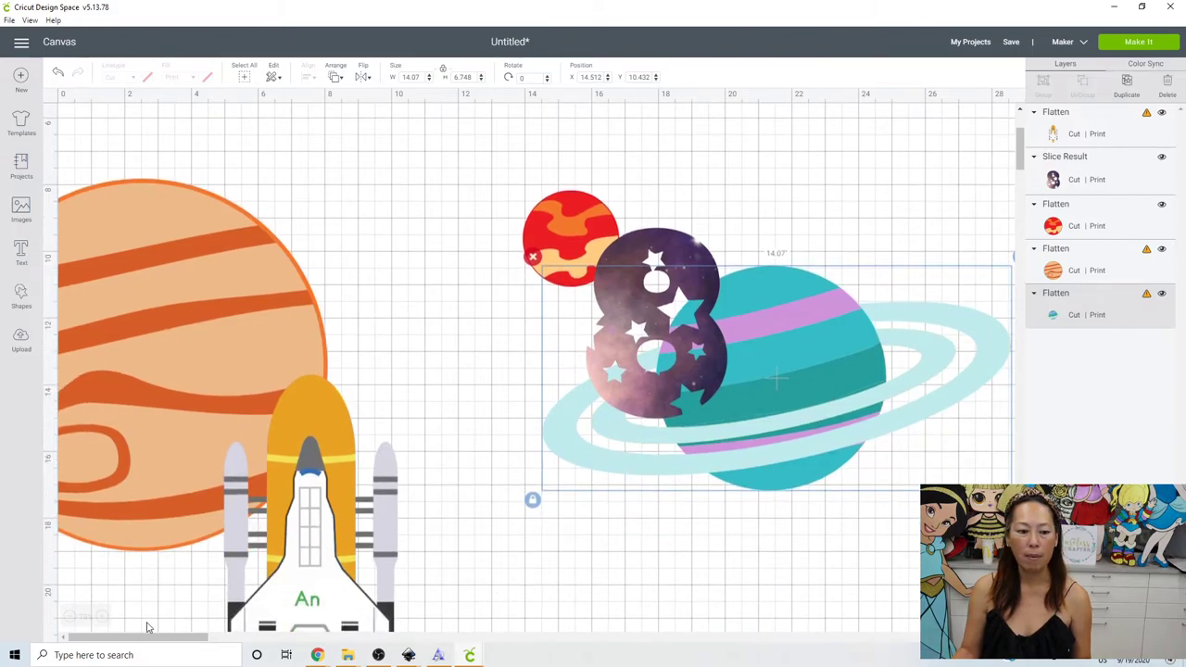
pyautogui.moveTo(130, 632); pyautogui.dragTo(167, 633)
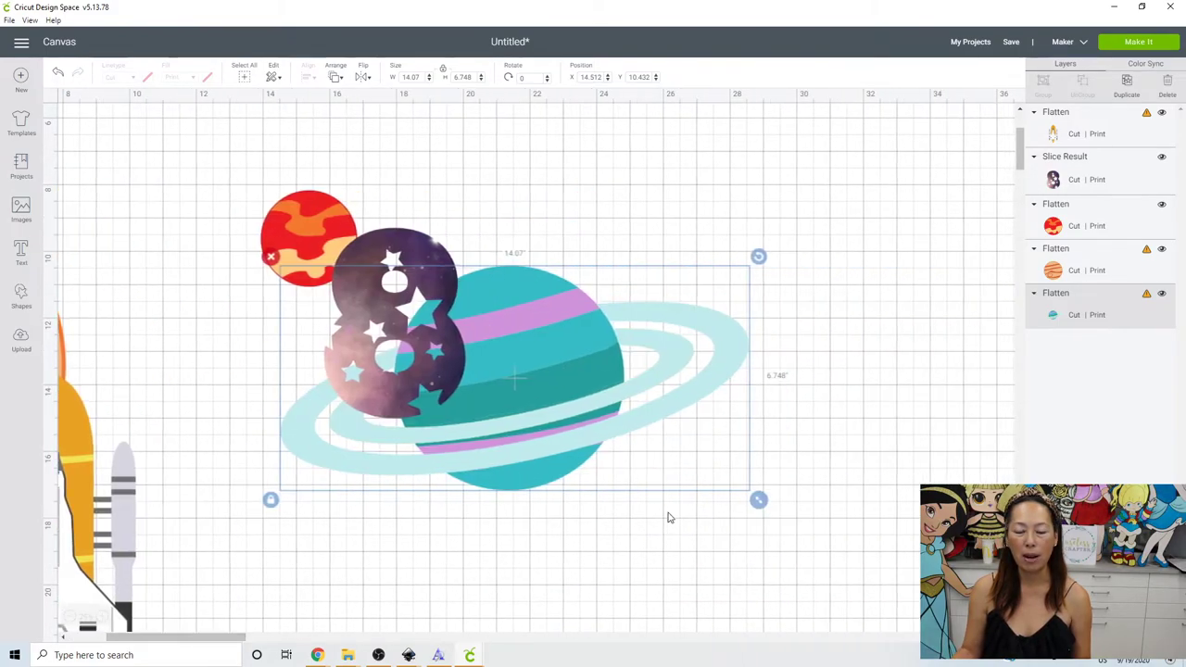
pyautogui.moveTo(758, 501); pyautogui.dragTo(550, 400)
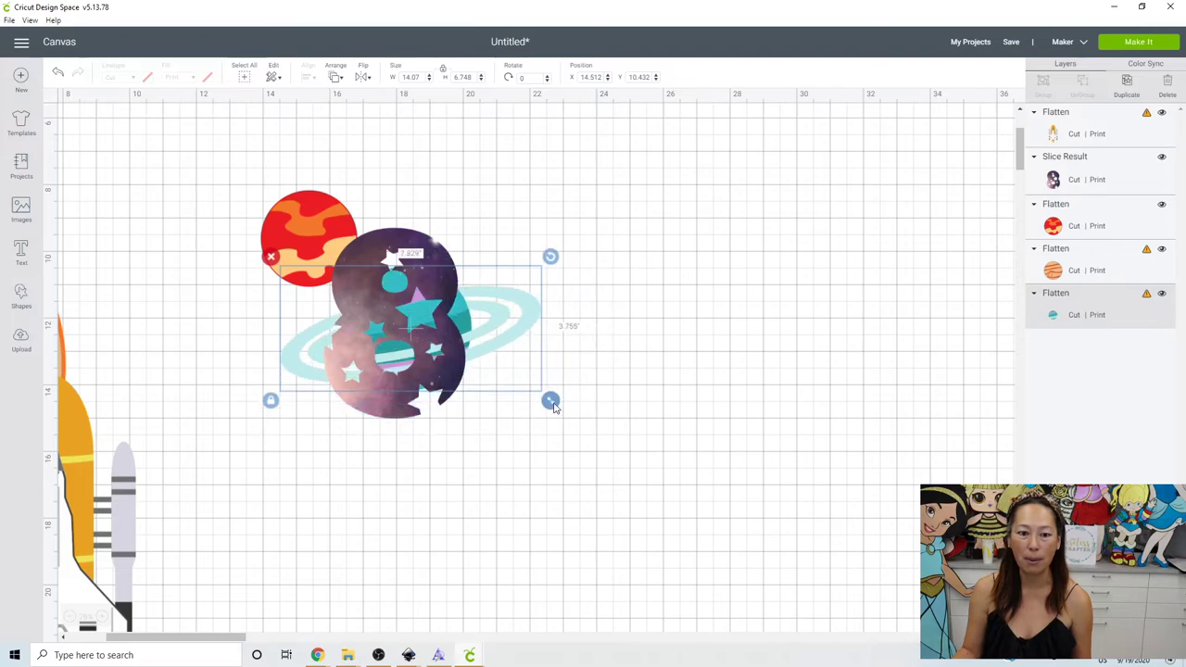
pyautogui.moveTo(508, 320); pyautogui.dragTo(578, 380)
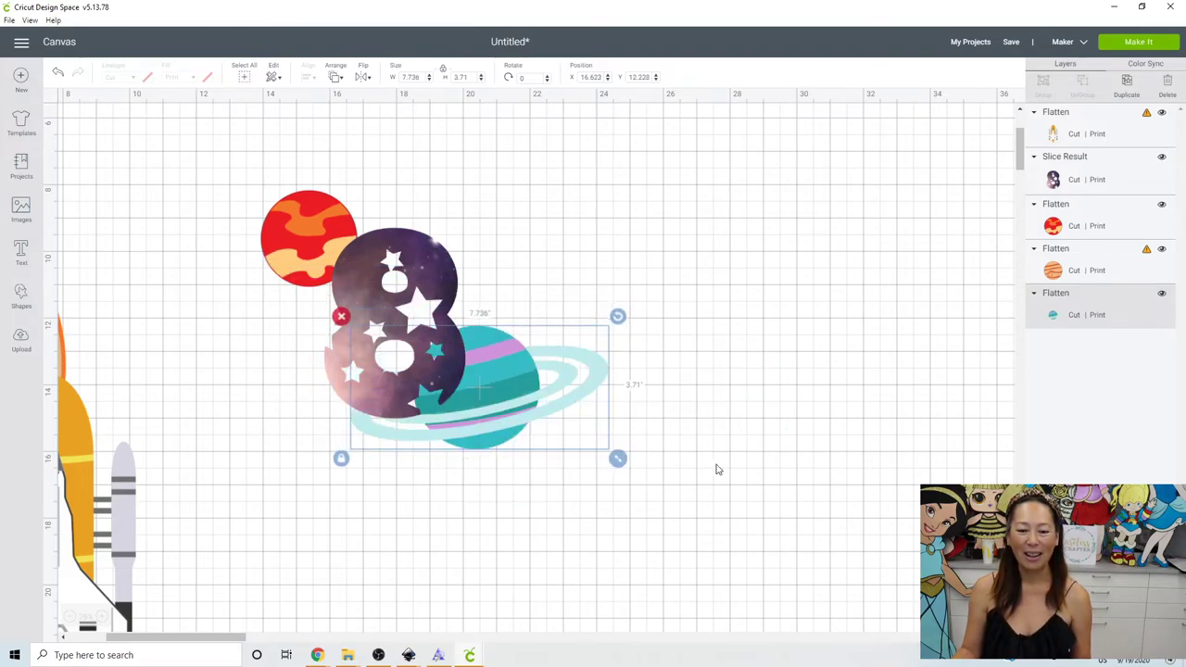
# Reduce the teal ringed planet to about 6.35 by 3.04 inches at X 17.35, Y 12.71 and bring it in front of the 8
pyautogui.moveTo(618, 458); pyautogui.dragTo(571, 435)
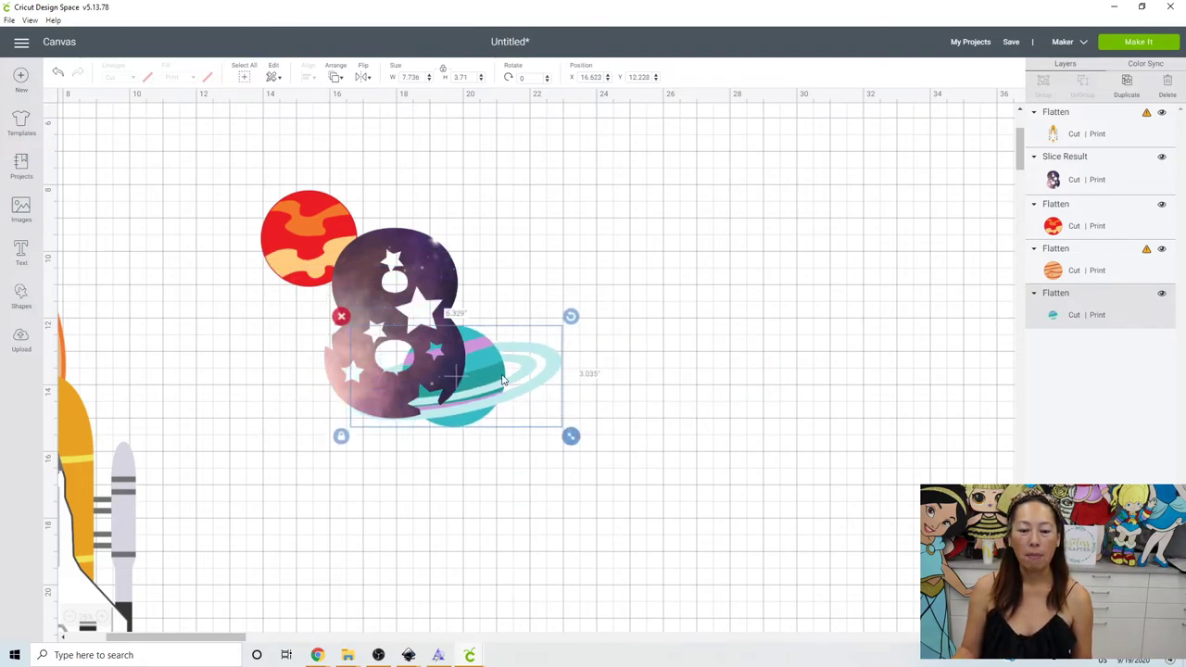
pyautogui.moveTo(521, 406); pyautogui.dragTo(544, 423)
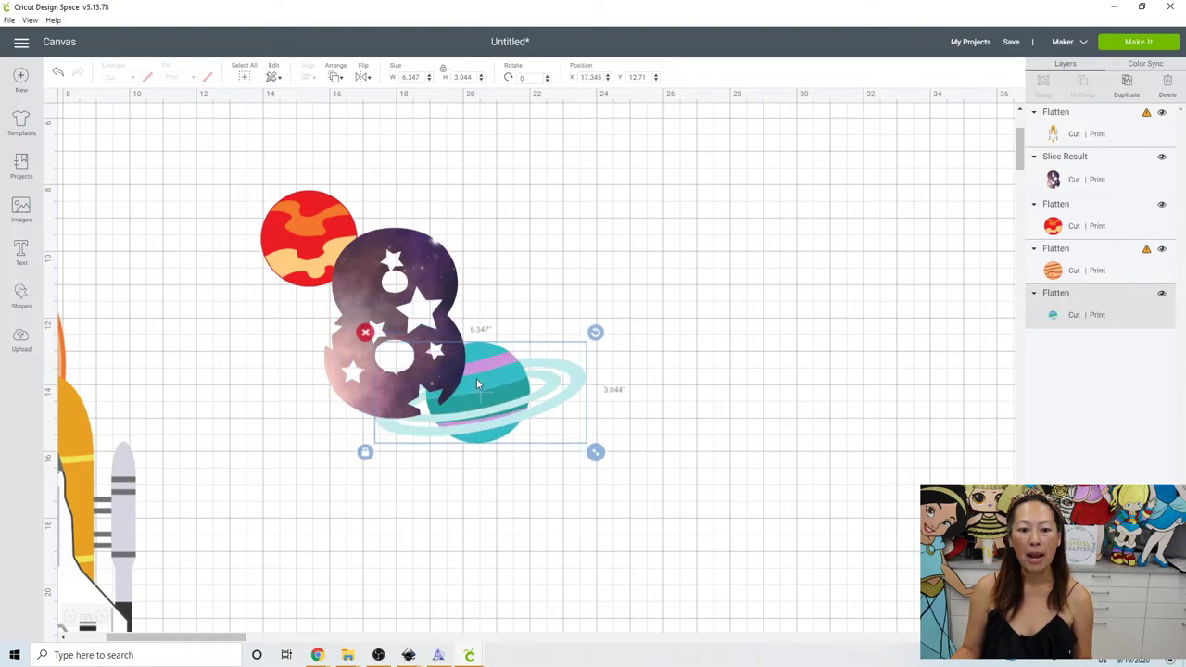
pyautogui.click(334, 80)
pyautogui.click(366, 153)
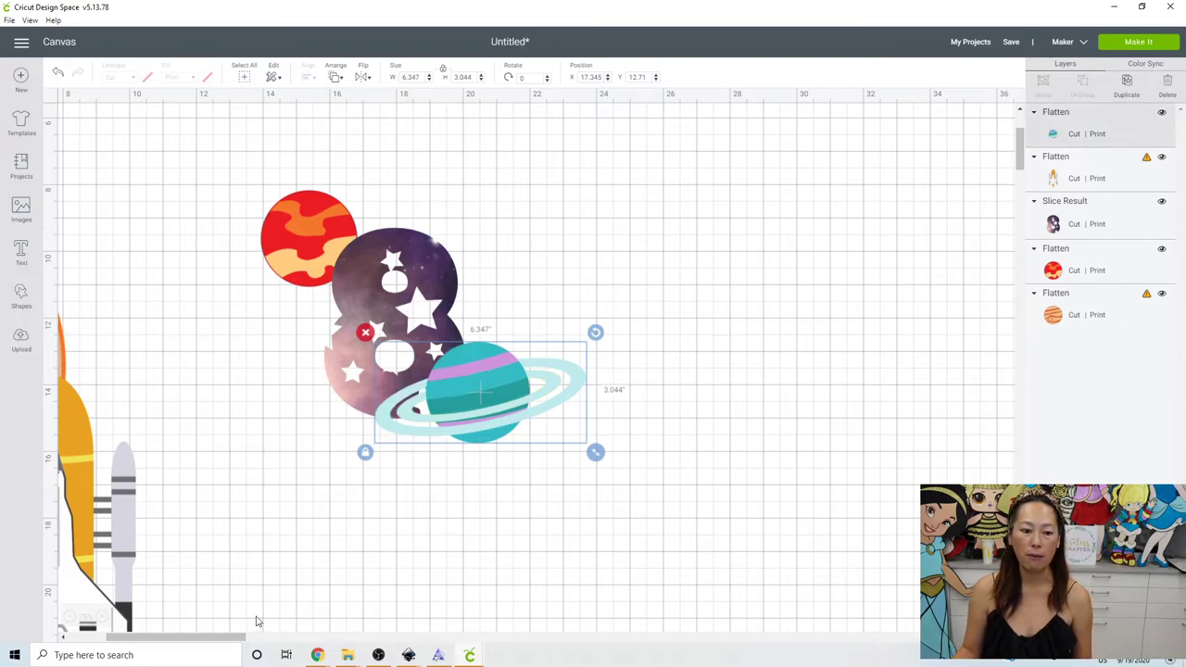
# Shrink the orange striped planet to about 2.96 inches across and place it to the 8's upper right, at about X 20.87, Y 7.73
pyautogui.moveTo(200, 636); pyautogui.dragTo(137, 490)
pyautogui.moveTo(97, 305); pyautogui.dragTo(780, 219)
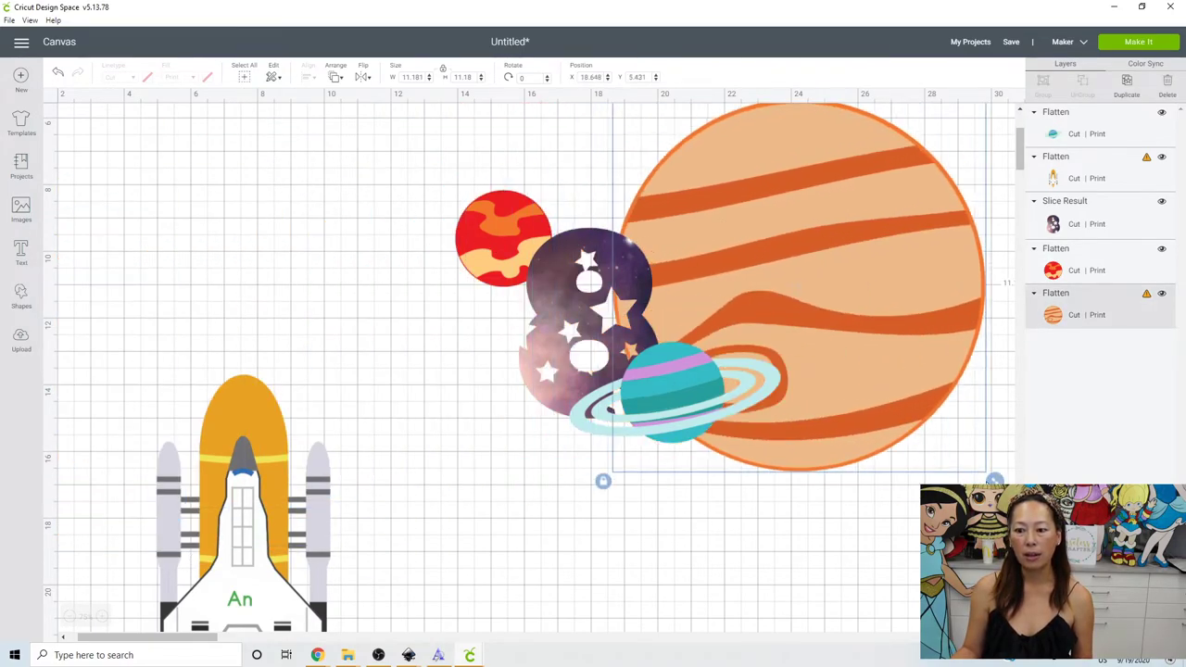
pyautogui.moveTo(980, 468); pyautogui.dragTo(706, 187)
pyautogui.moveTo(695, 131); pyautogui.dragTo(752, 237)
# Shrink the rocket to about 2.67 by 5.58 inches and place it left of the 8, at about X 10.88, Y 10.58
pyautogui.moveTo(233, 549); pyautogui.dragTo(385, 359)
pyautogui.moveTo(452, 603); pyautogui.dragTo(382, 426)
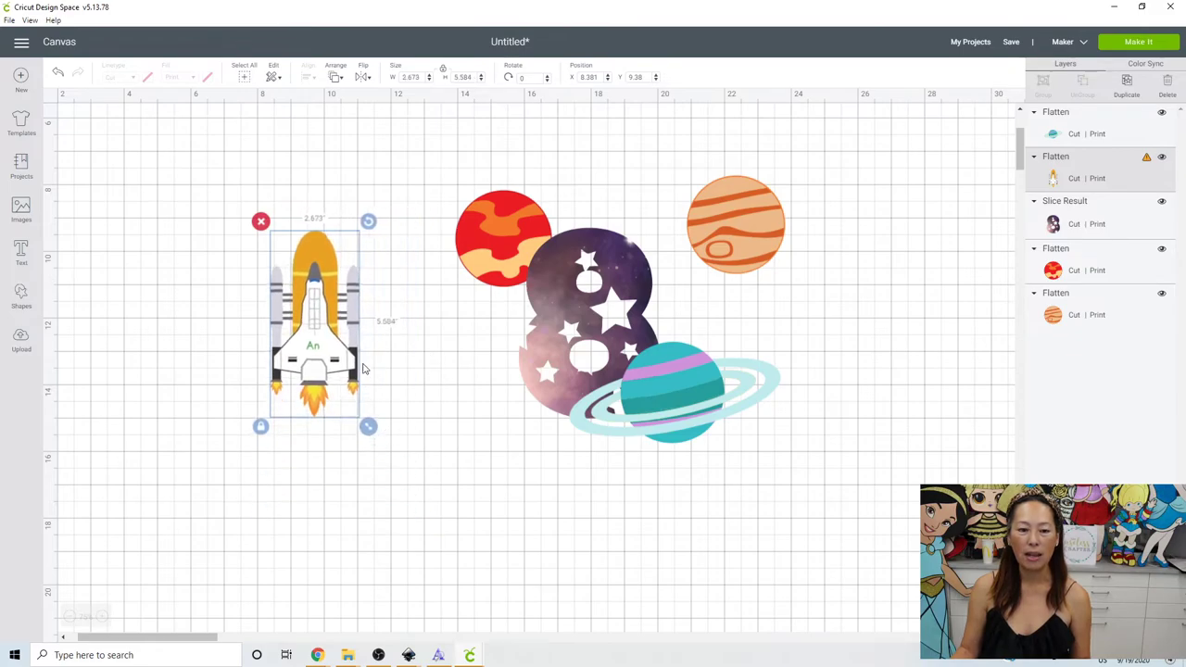
pyautogui.moveTo(361, 351); pyautogui.dragTo(446, 389)
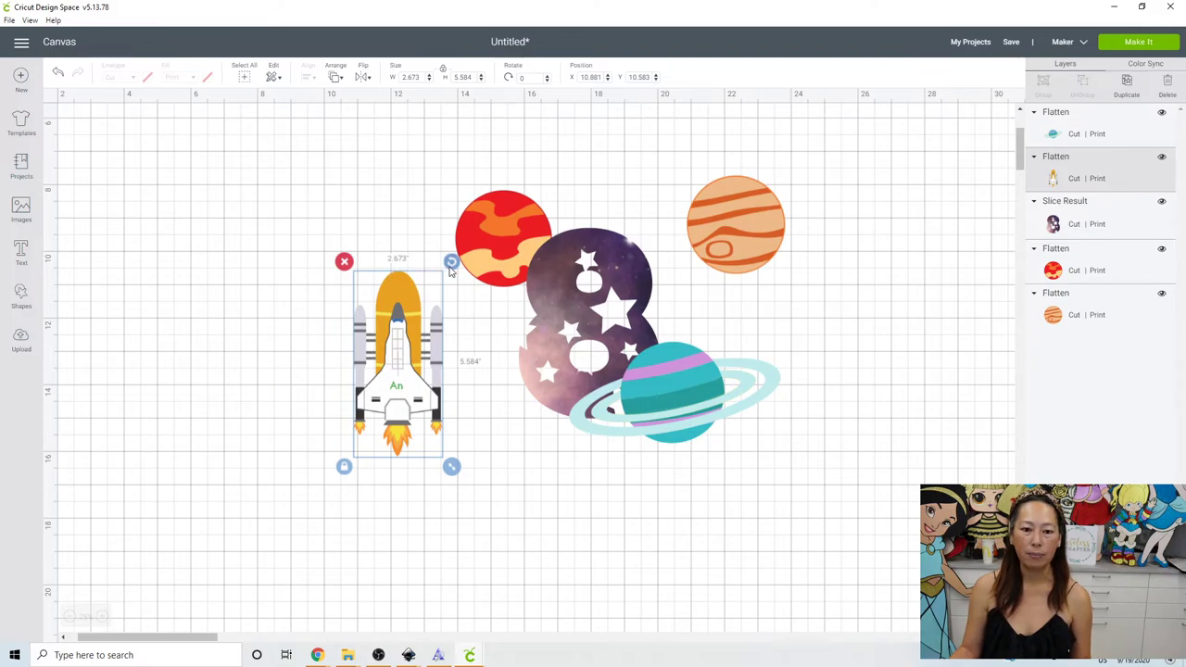
# Tilt the rocket clockwise by about 20.24 degrees and shrink it to about 2.75 by 3.94 inches
pyautogui.moveTo(453, 269); pyautogui.dragTo(478, 303)
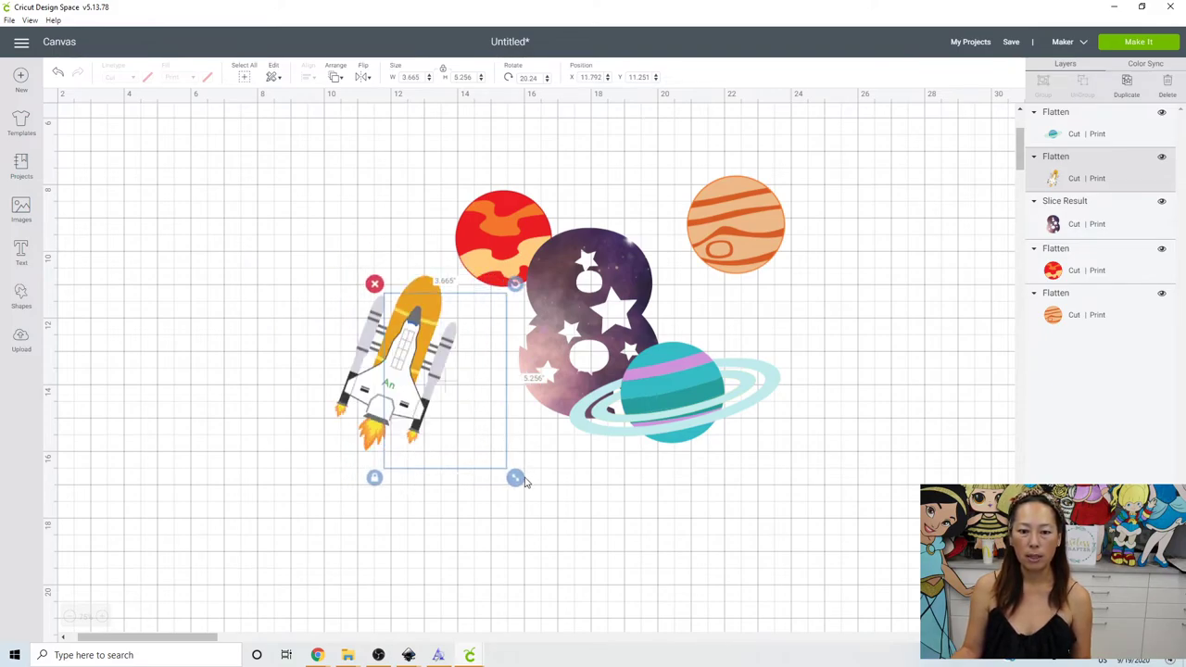
pyautogui.moveTo(516, 479); pyautogui.dragTo(484, 434)
pyautogui.click(227, 238)
pyautogui.moveTo(242, 154); pyautogui.dragTo(814, 534)
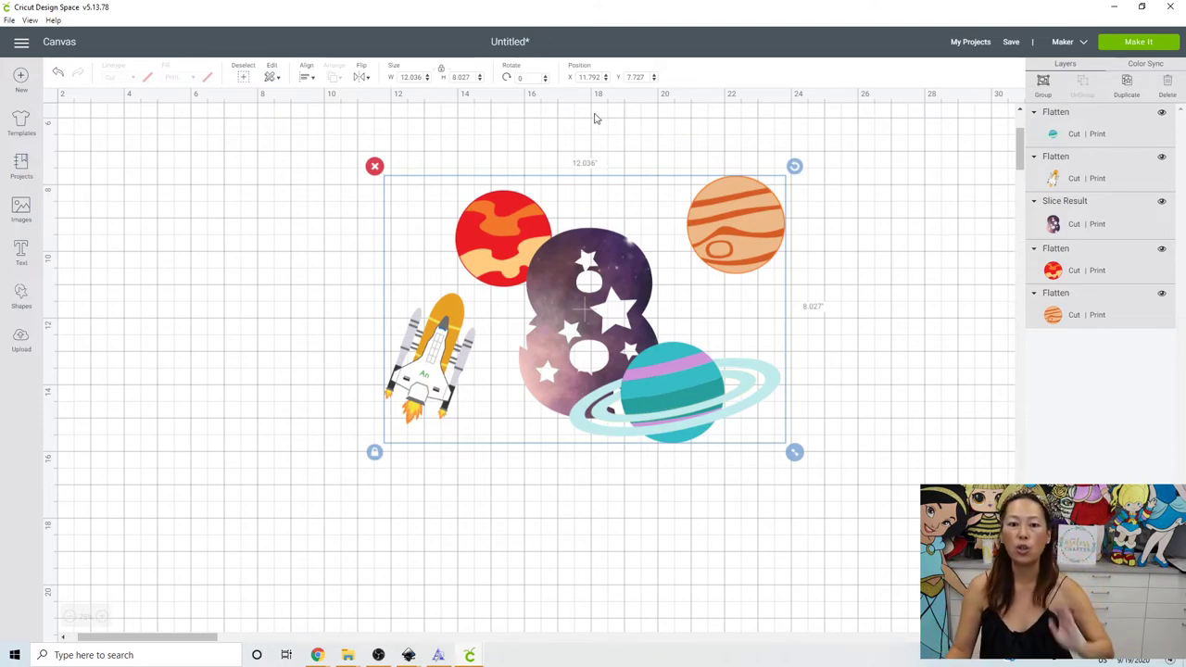
pyautogui.click(671, 523)
# Move the rocket well left of the 8 and the orange planet farther right to about X 25.15, Y 7.51
pyautogui.click(417, 364)
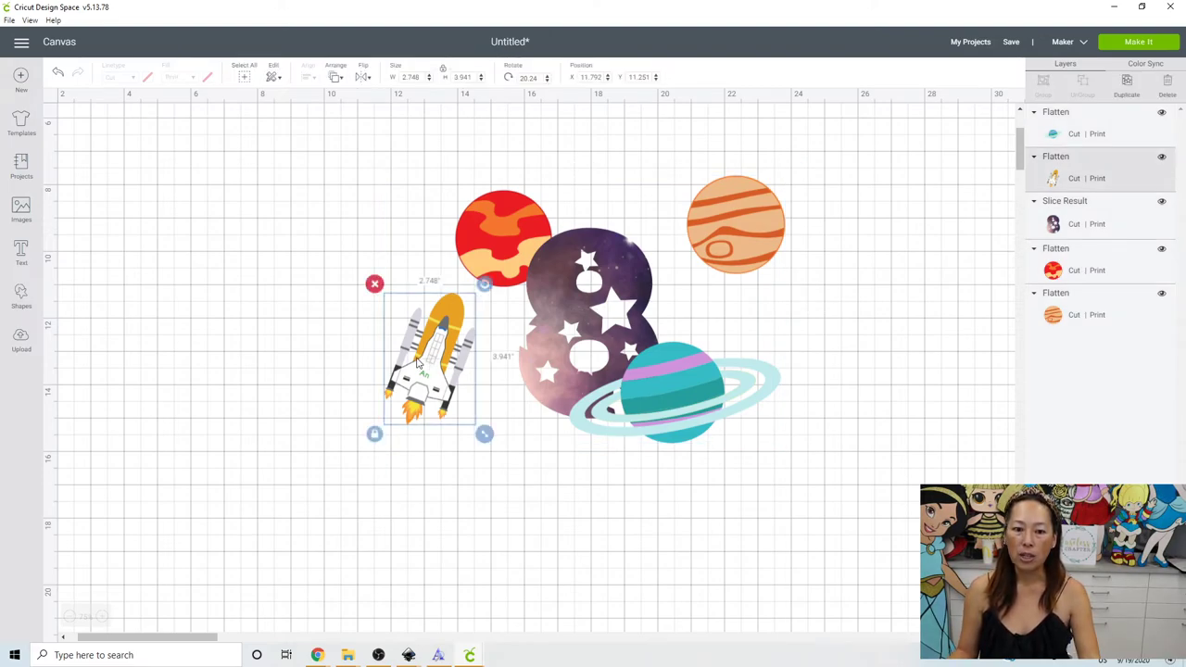
pyautogui.moveTo(456, 345); pyautogui.dragTo(251, 324)
pyautogui.click(746, 204)
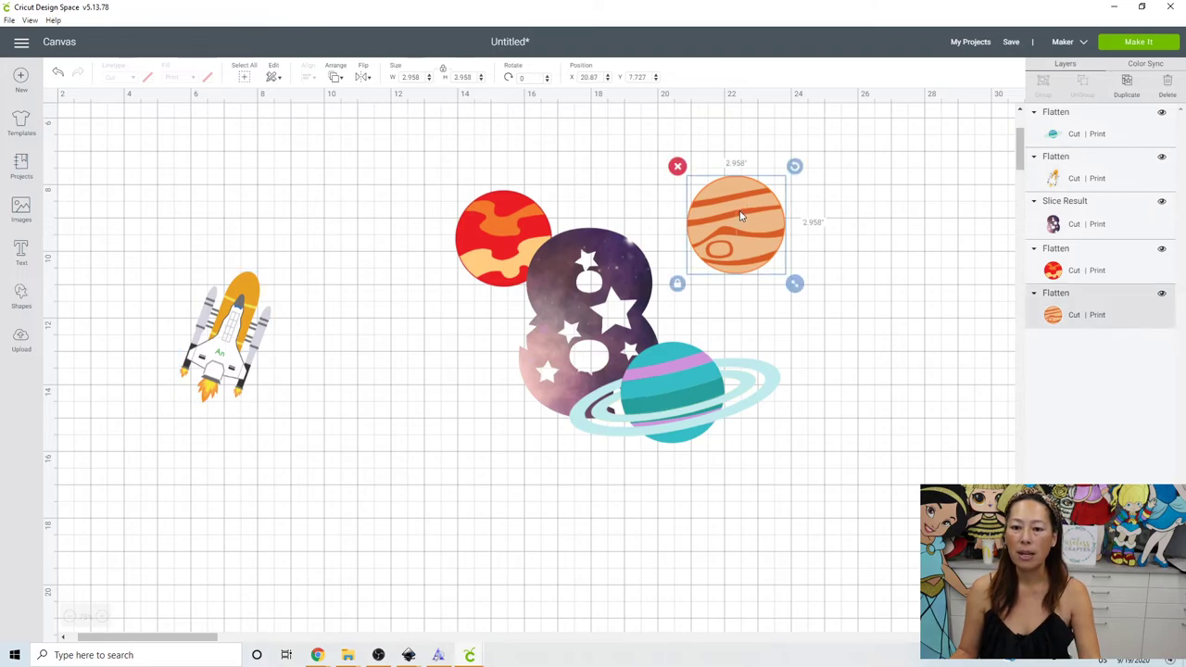
pyautogui.moveTo(746, 204); pyautogui.dragTo(889, 196)
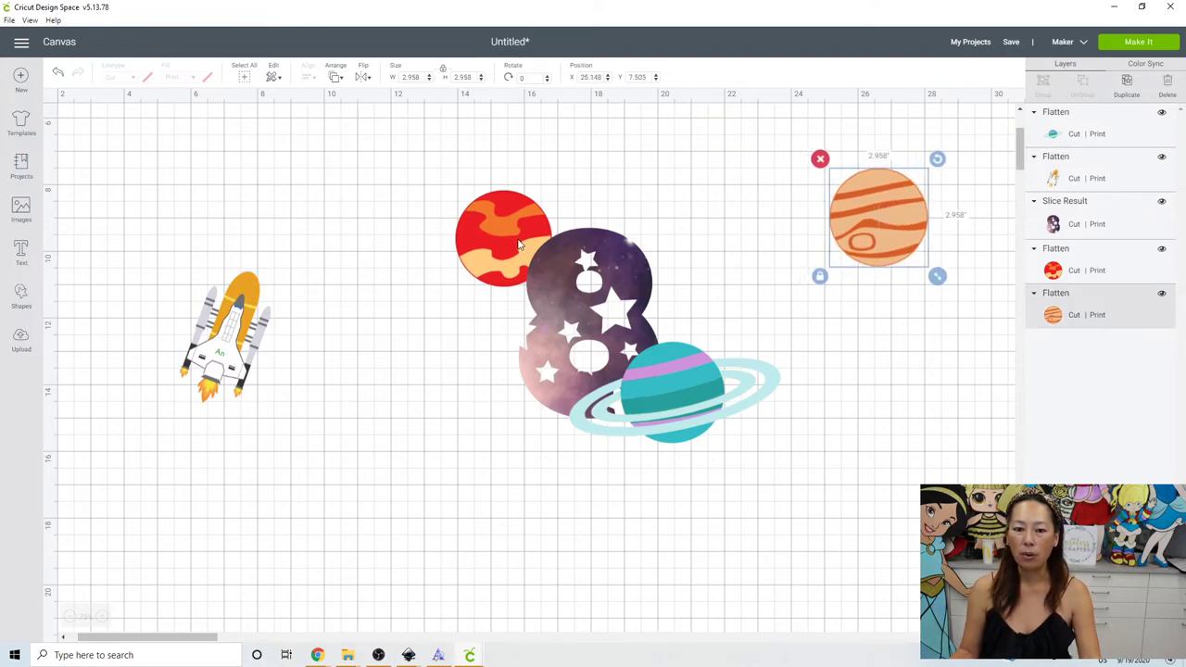
# Shrink the teal ringed planet so that it, the 8 and the red planet together span about 8.48 by 6.97 inches
pyautogui.moveTo(434, 164); pyautogui.dragTo(732, 438)
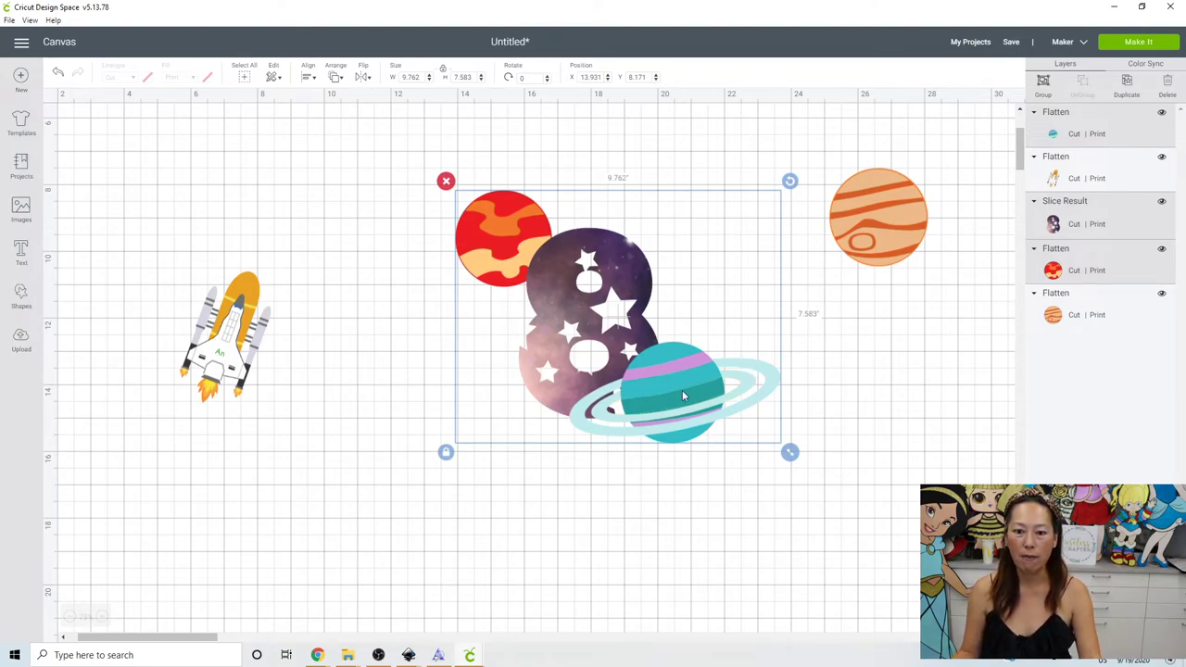
pyautogui.click(843, 556)
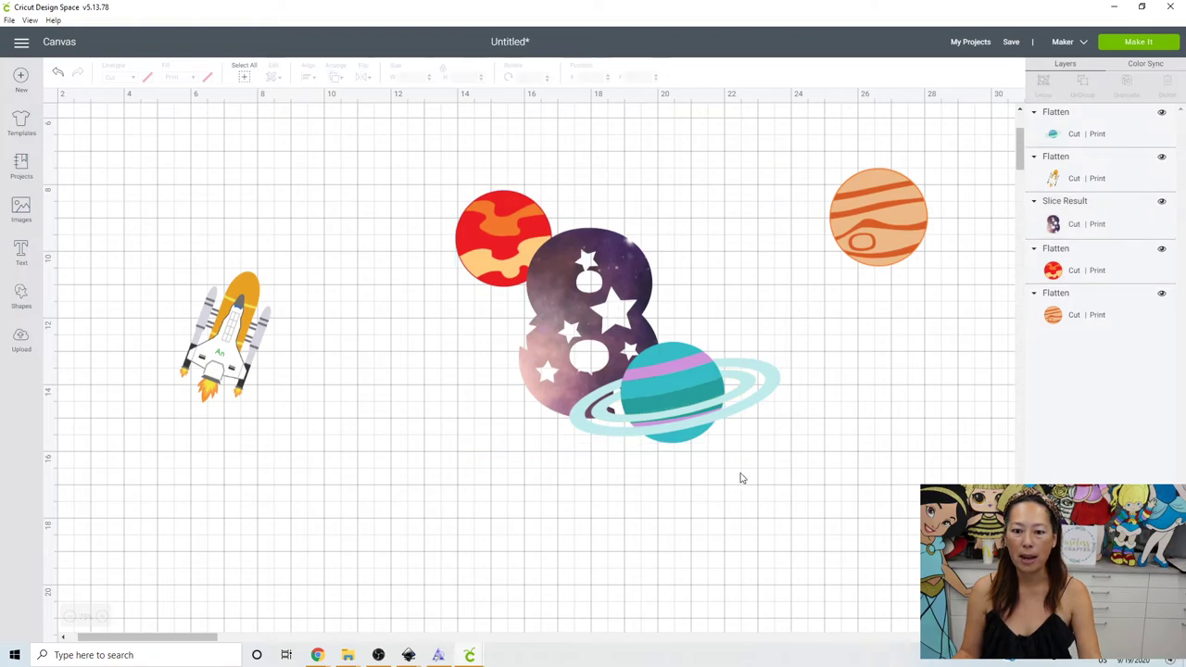
pyautogui.click(693, 424)
pyautogui.moveTo(790, 452); pyautogui.dragTo(753, 439)
pyautogui.click(637, 479)
pyautogui.moveTo(670, 470); pyautogui.dragTo(423, 196)
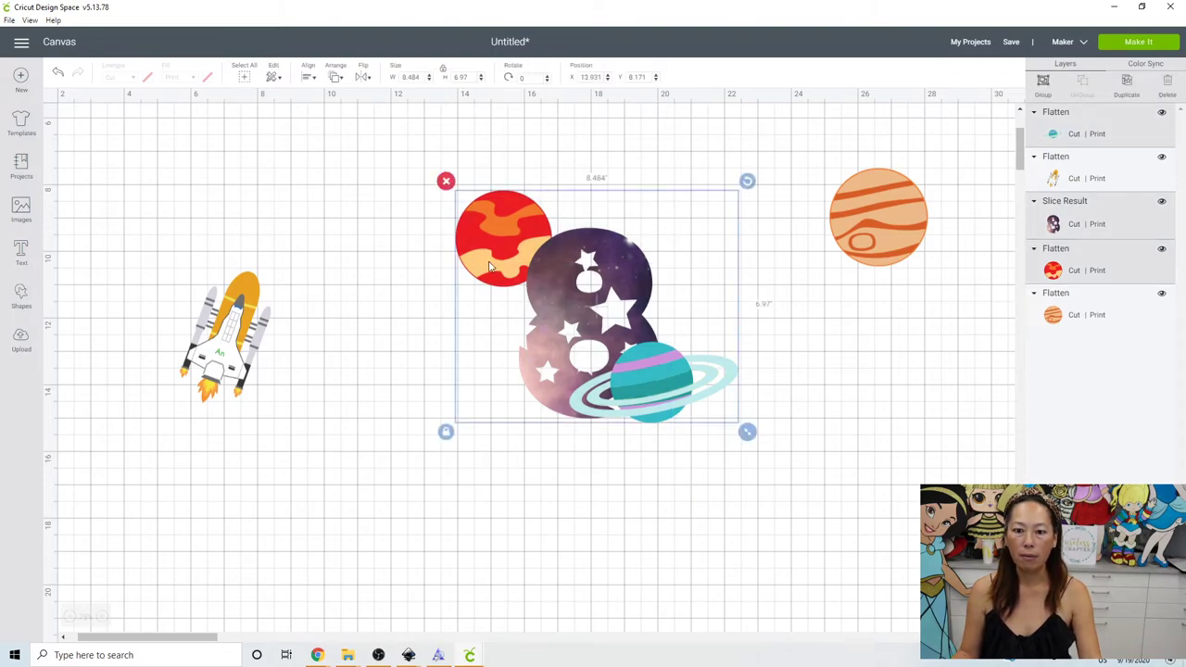
pyautogui.click(679, 489)
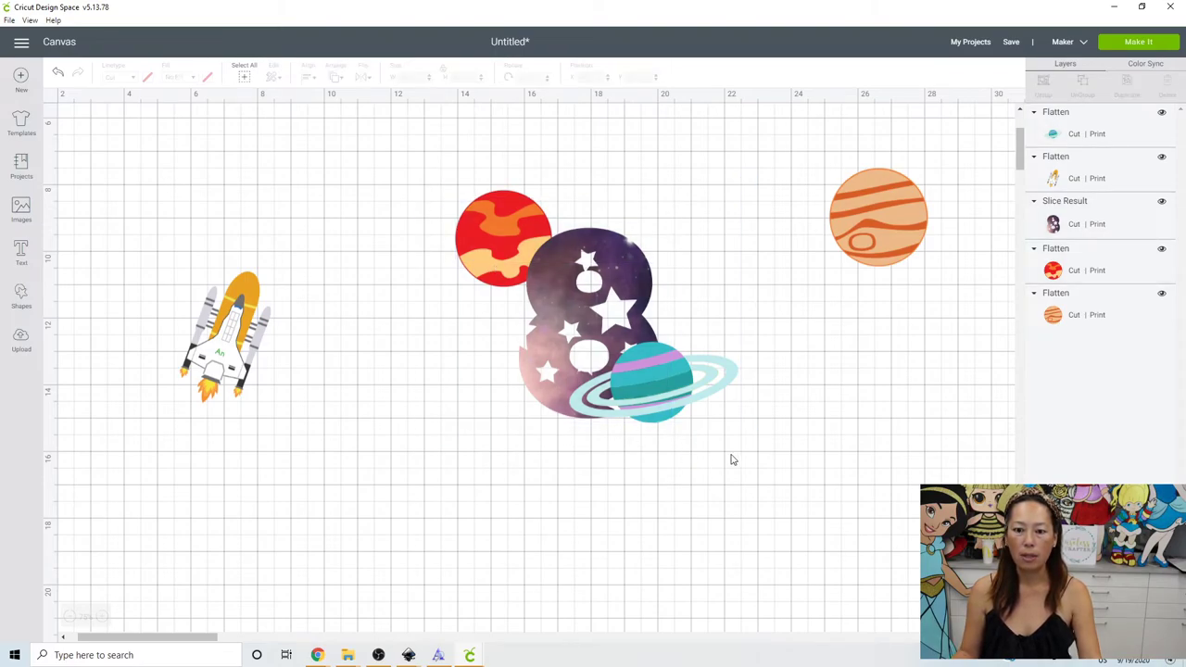
# Move the red planet to about X 14.25, Y 8.52 and flatten it with the 8 and the teal ringed planet
pyautogui.moveTo(491, 224); pyautogui.dragTo(502, 237)
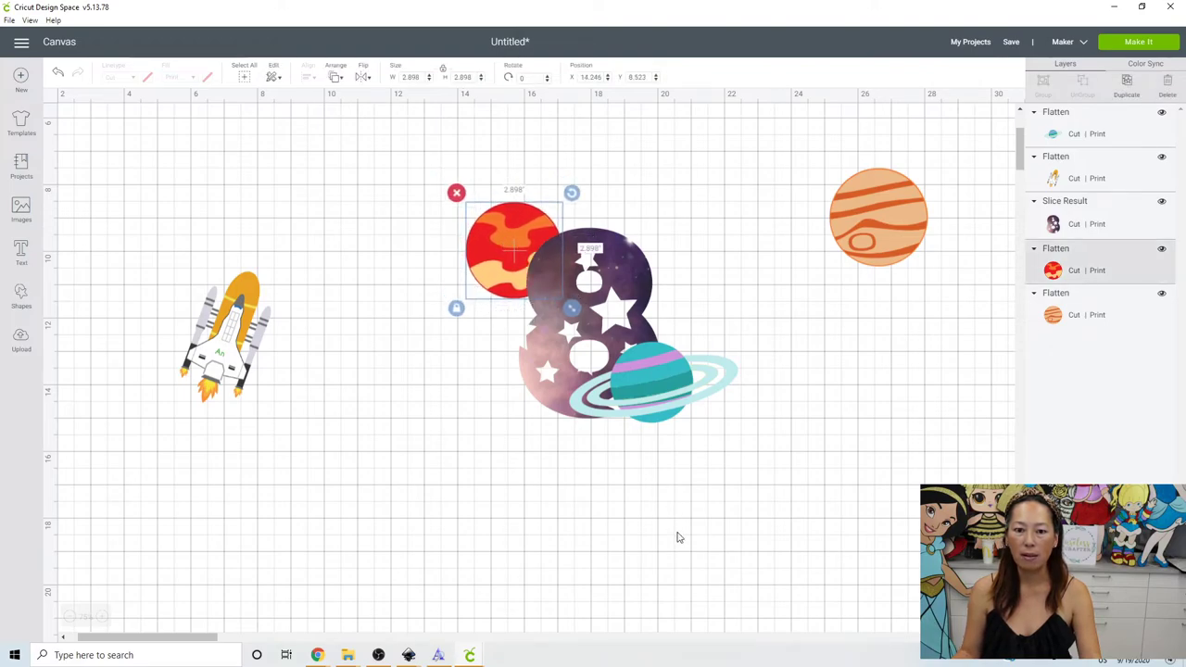
pyautogui.click(690, 464)
pyautogui.moveTo(690, 462); pyautogui.dragTo(504, 226)
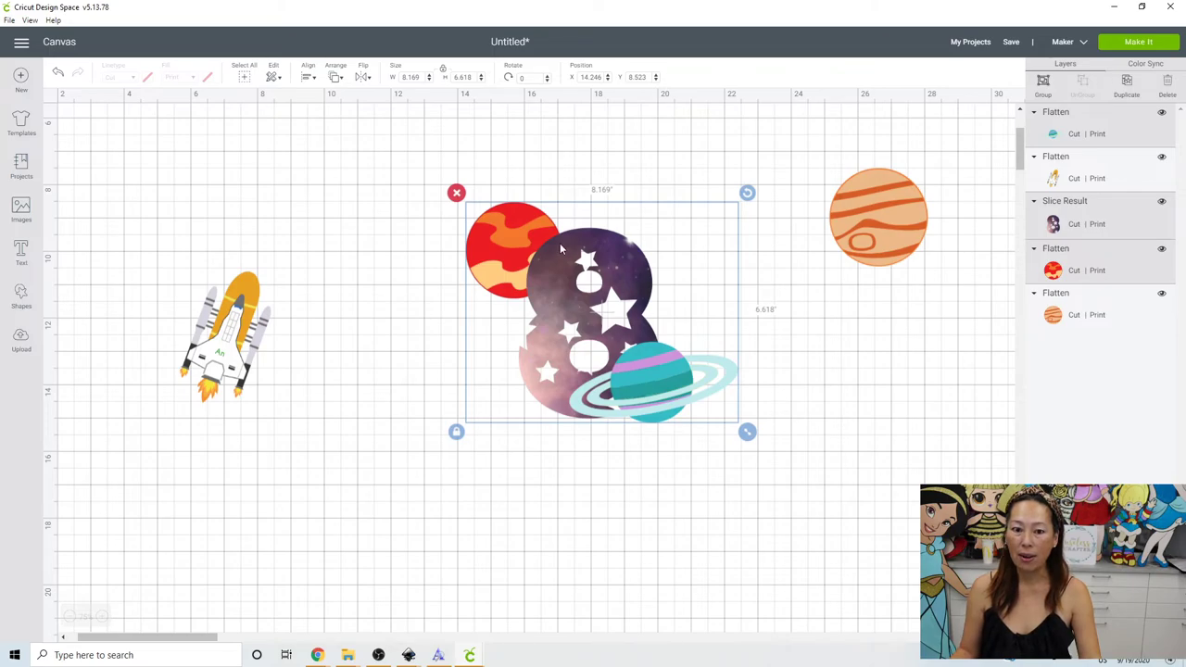
pyautogui.press('Delete')
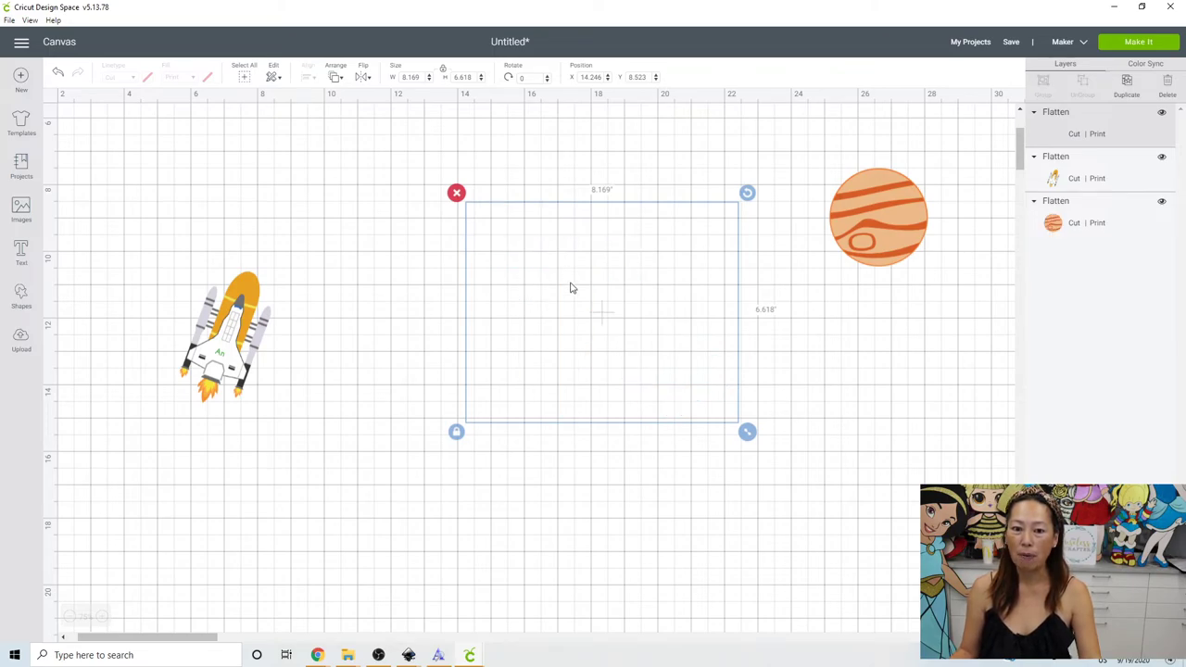
pyautogui.hotkey('ctrl', 'z')
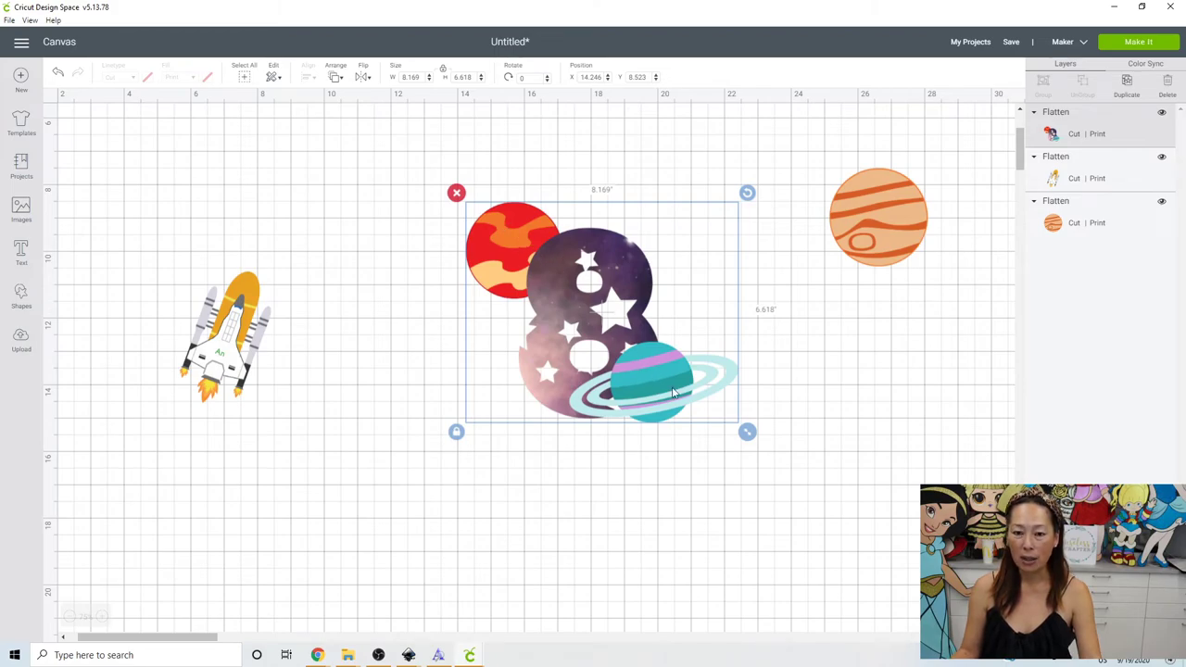
# Move the orange planet back to about X 21.30, Y 8.06 and the rocket to about X 12.14, Y 10.84
pyautogui.moveTo(863, 242); pyautogui.dragTo(736, 258)
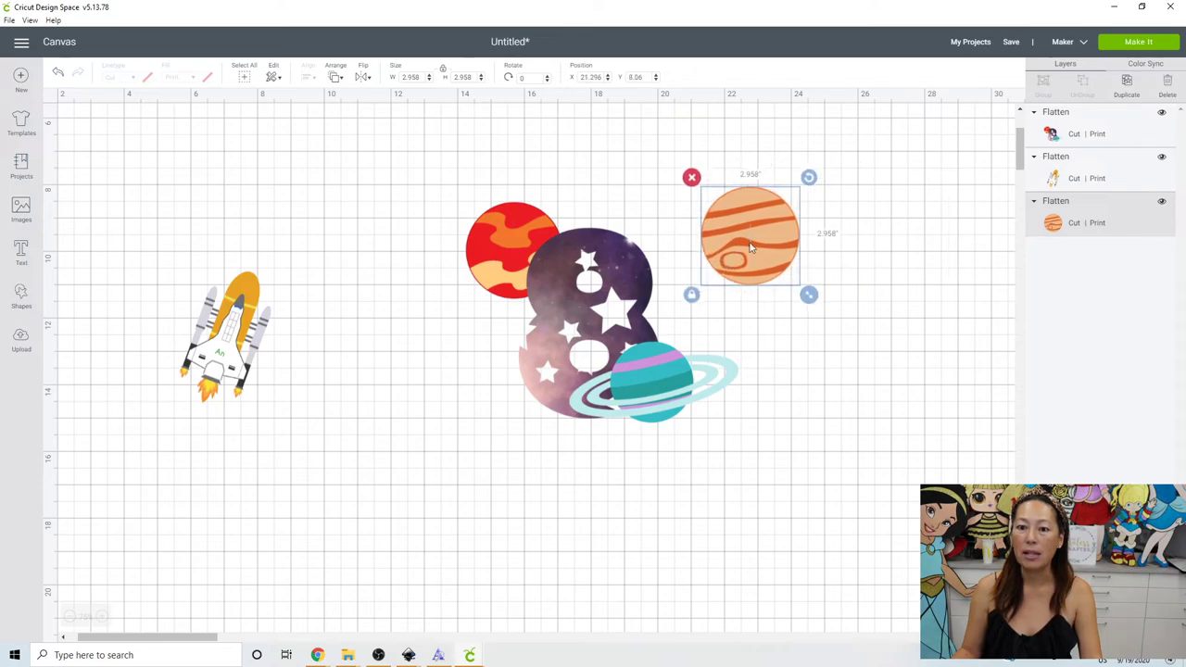
pyautogui.moveTo(234, 352); pyautogui.dragTo(498, 361)
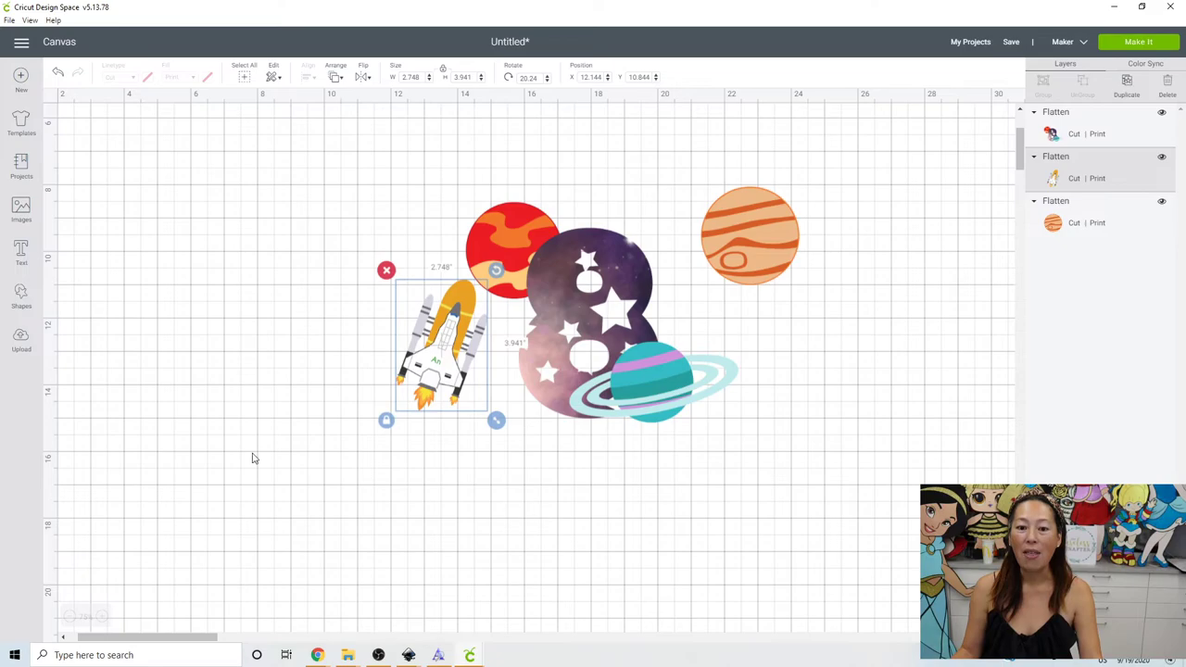
# Add a text object with the child's first name in capital letters, using Space Silhouette Font
pyautogui.click(21, 294)
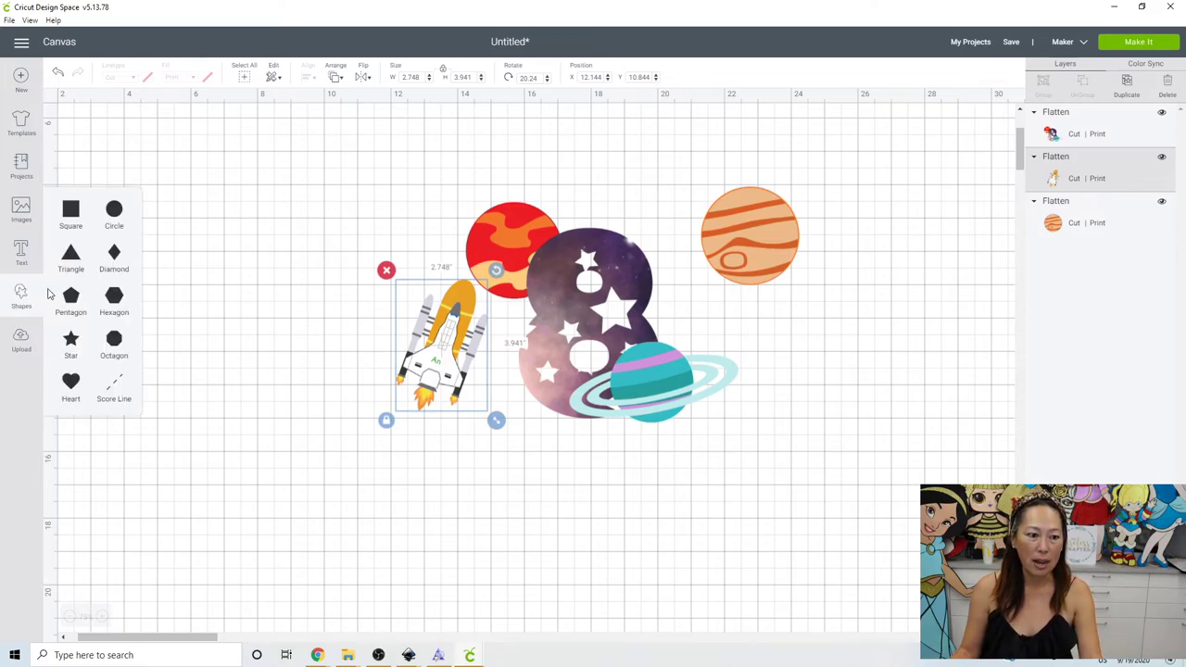
pyautogui.click(21, 250)
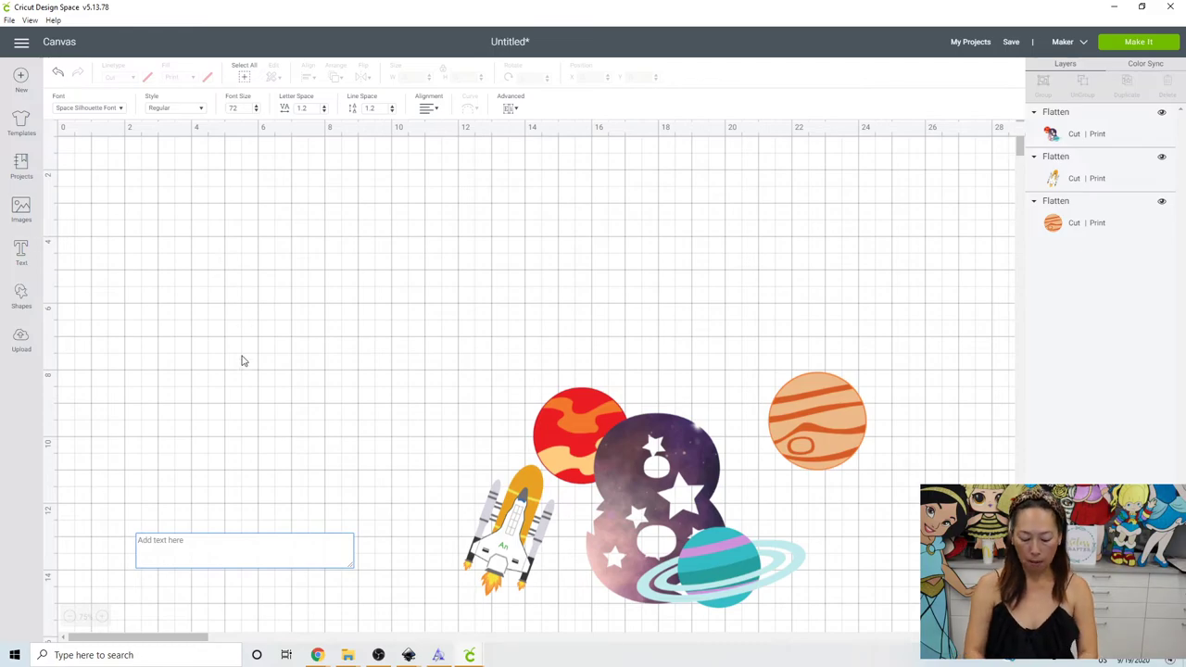
pyautogui.write('EMMA')
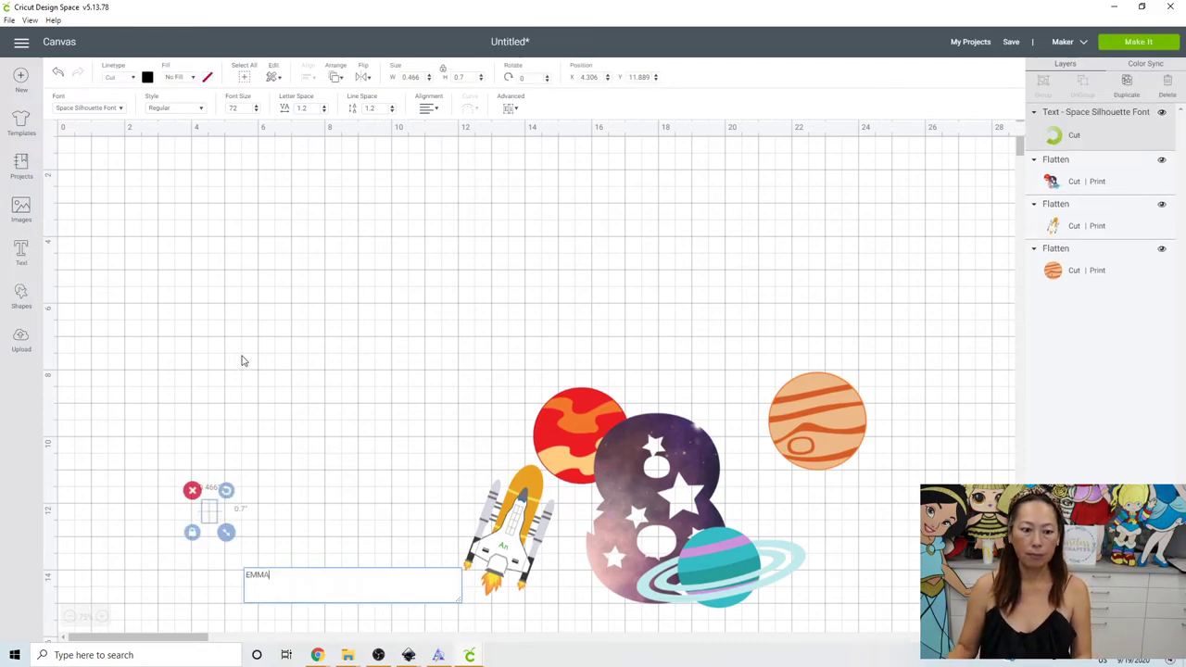
pyautogui.scroll(-3, 278, 500)
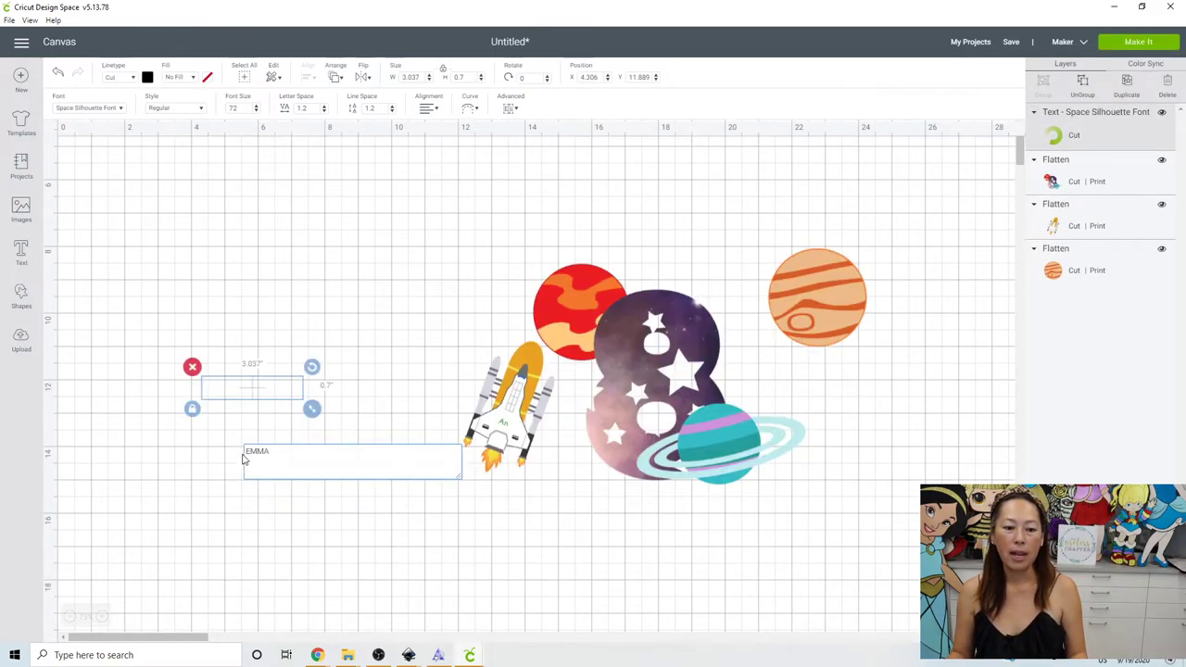
pyautogui.click(278, 535)
# Enlarge the name text to about 8.44 by 1.95 inches and place it below the 8, at about X 14.51, Y 15.84
pyautogui.moveTo(257, 396); pyautogui.dragTo(908, 574)
pyautogui.moveTo(751, 557); pyautogui.dragTo(711, 550)
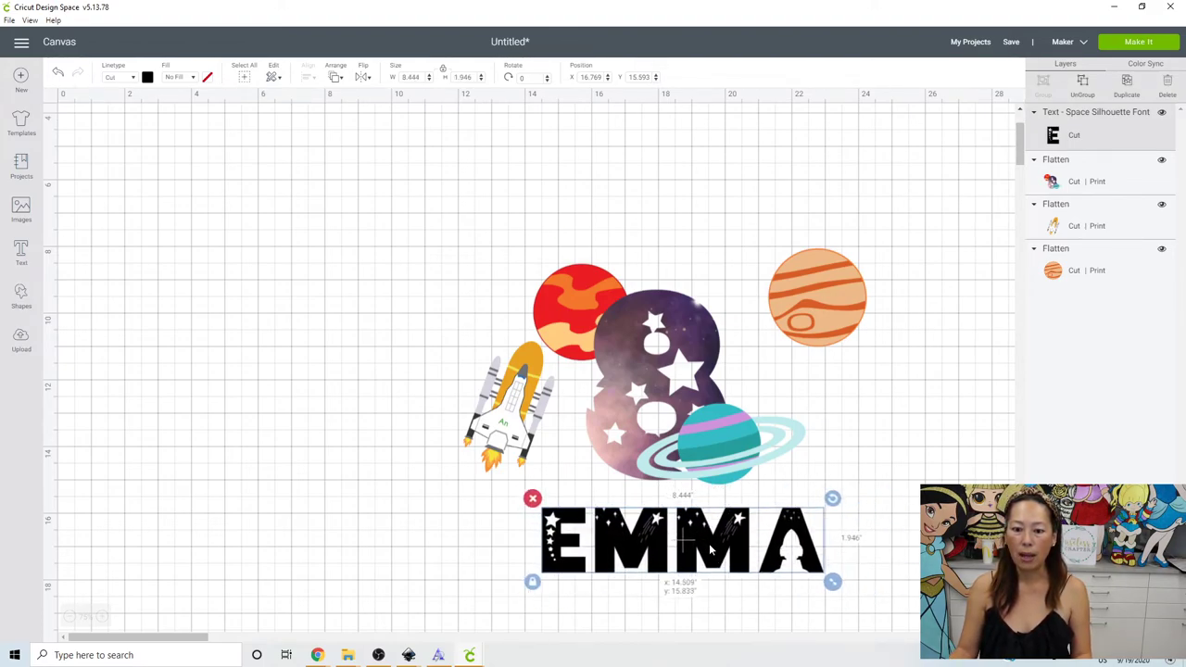
# Check the separate pieces of the design and preview how they are laid out on the cutting mats
pyautogui.click(430, 251)
pyautogui.moveTo(439, 219); pyautogui.dragTo(915, 624)
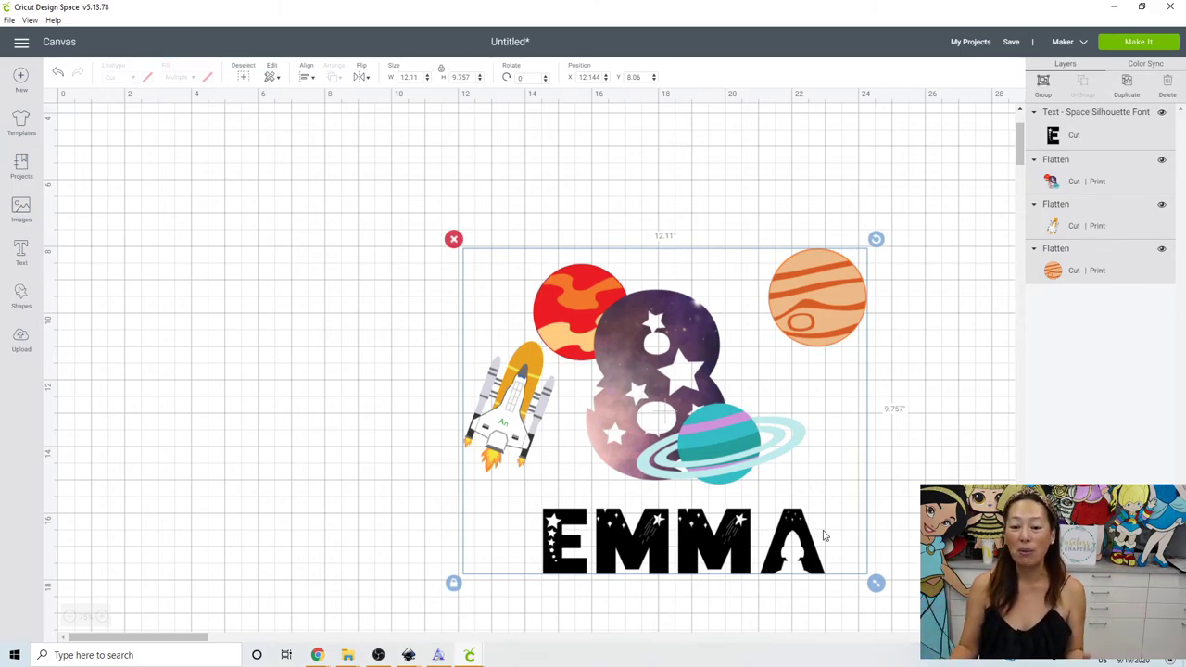
pyautogui.click(632, 202)
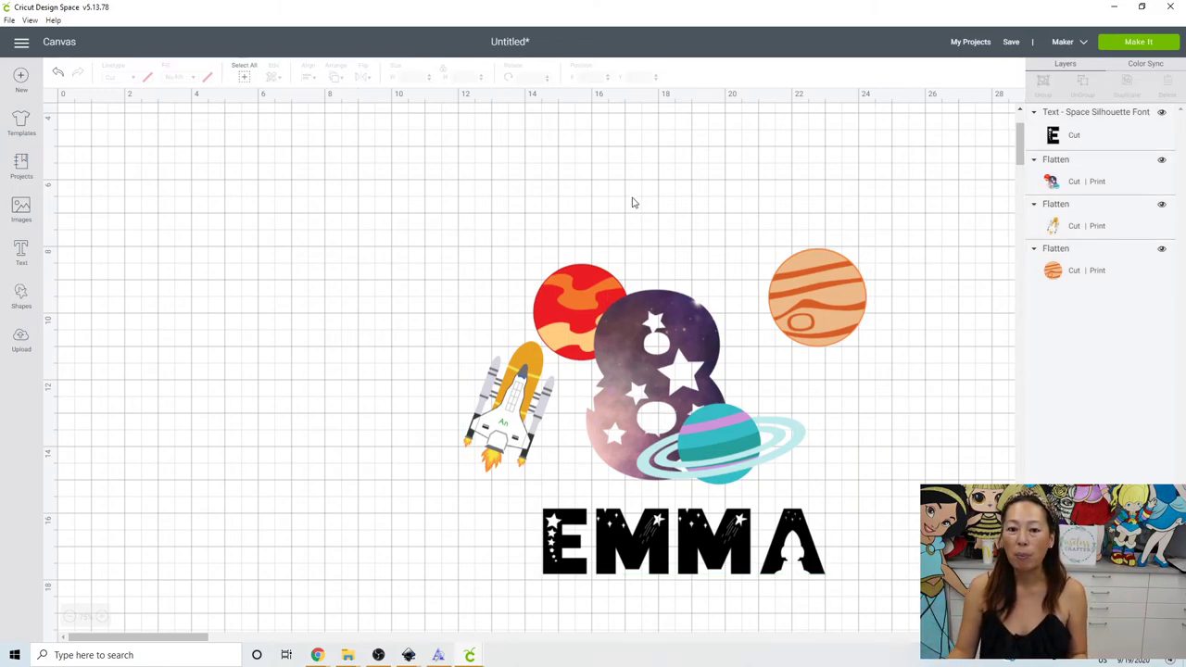
pyautogui.click(608, 303)
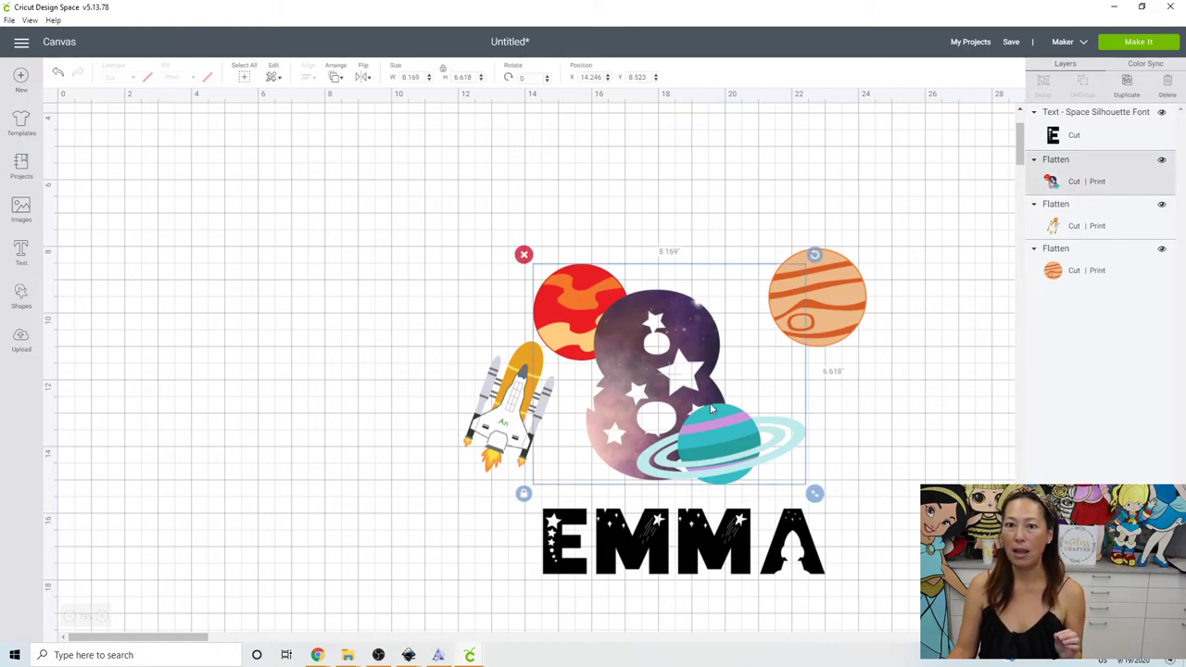
pyautogui.click(500, 416)
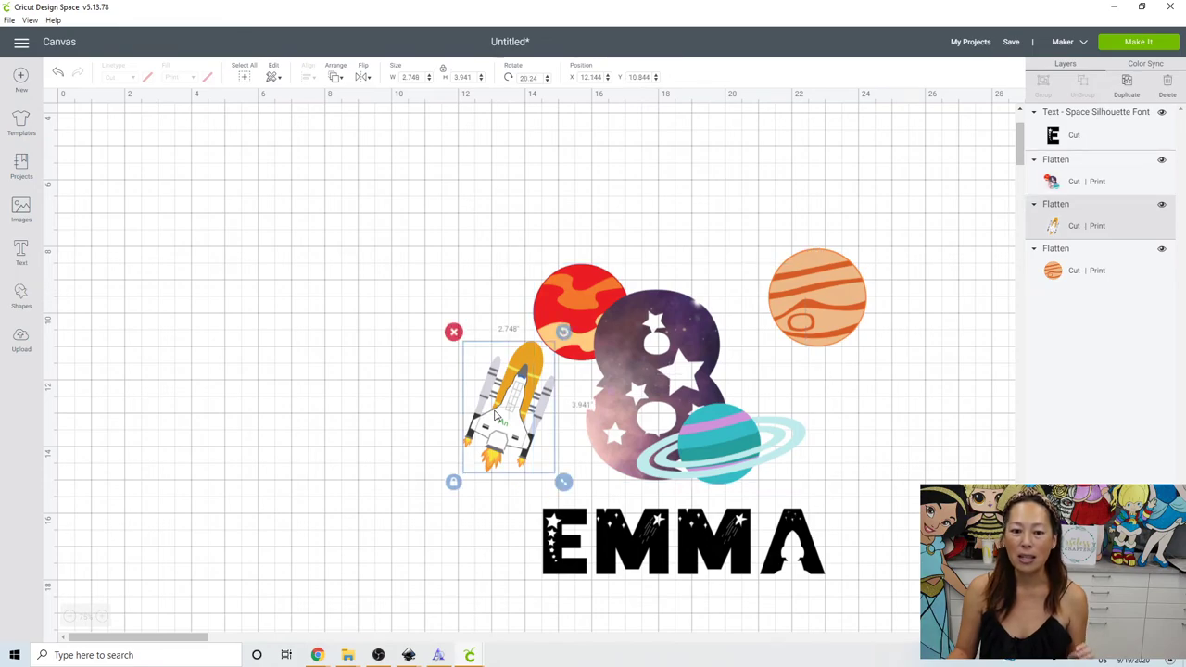
pyautogui.click(825, 293)
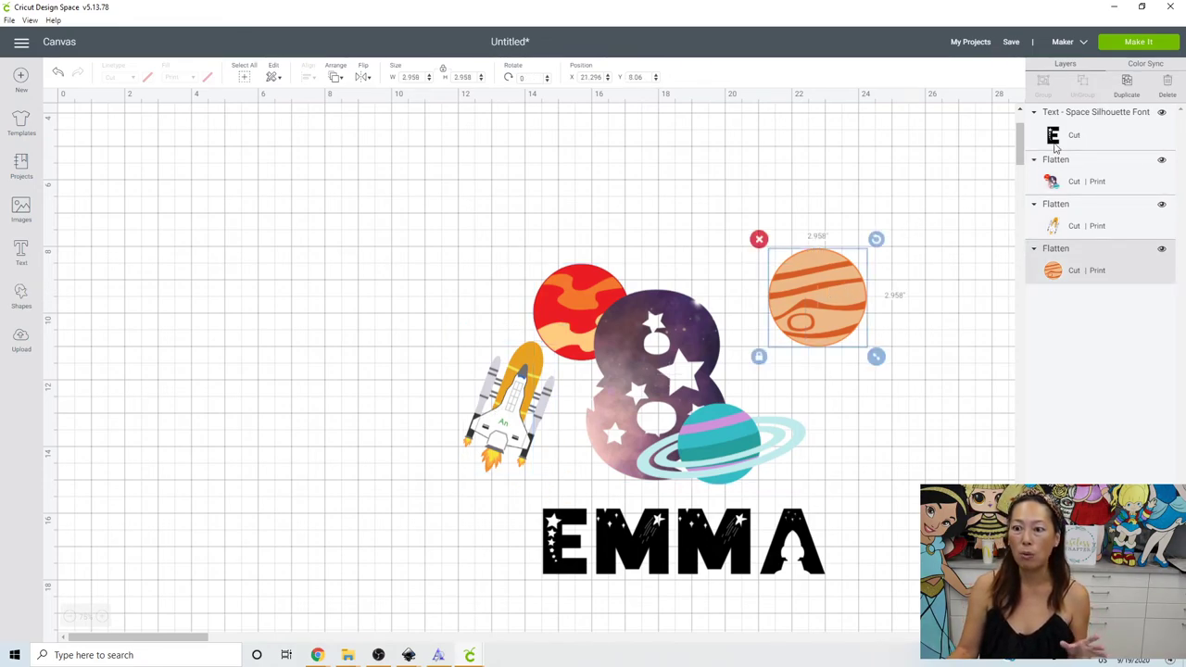
pyautogui.click(1140, 42)
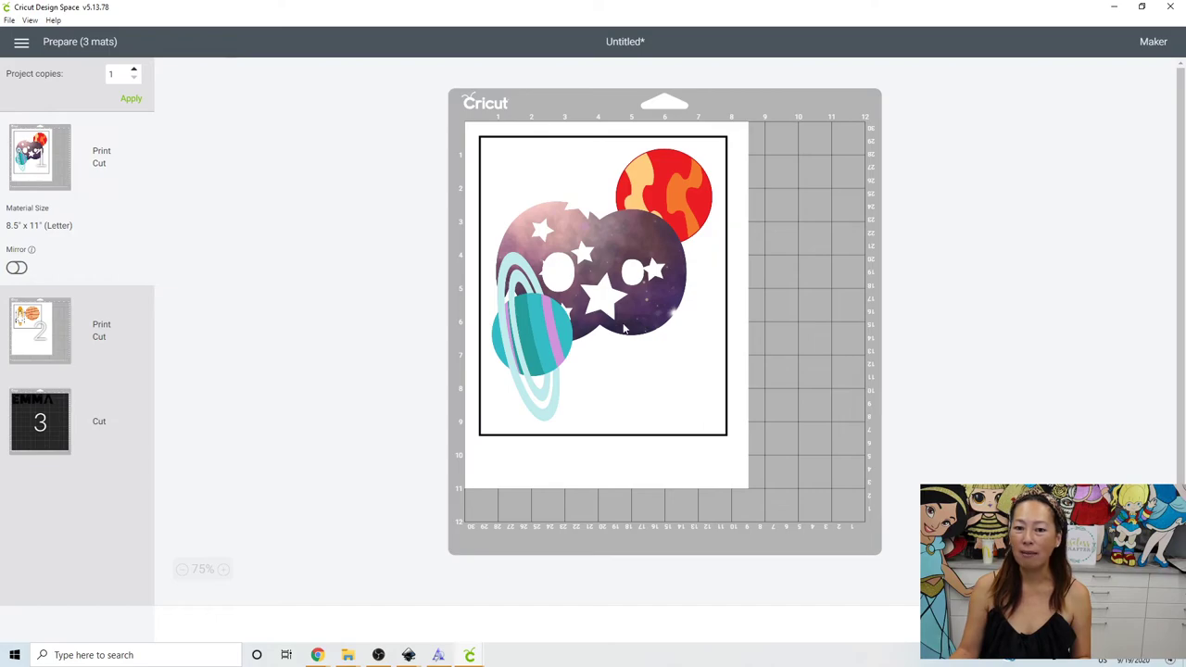
pyautogui.click(23, 326)
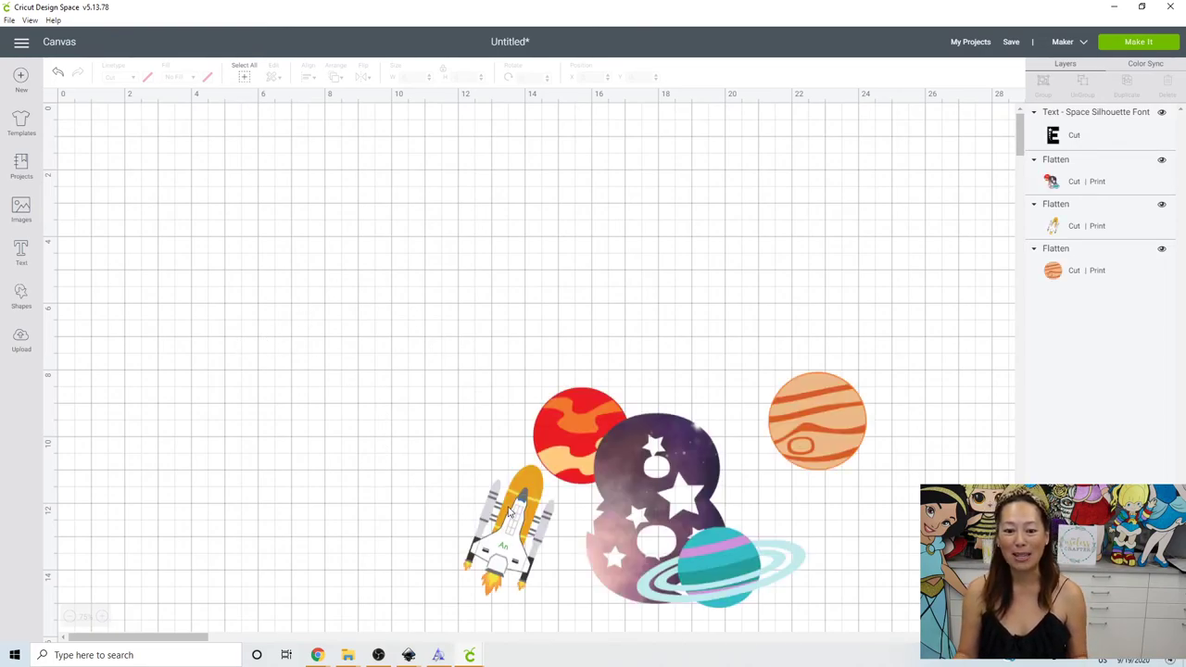
# Move the orange planet closer to the 8, to about X 20.37, Y 8.36
pyautogui.click(509, 513)
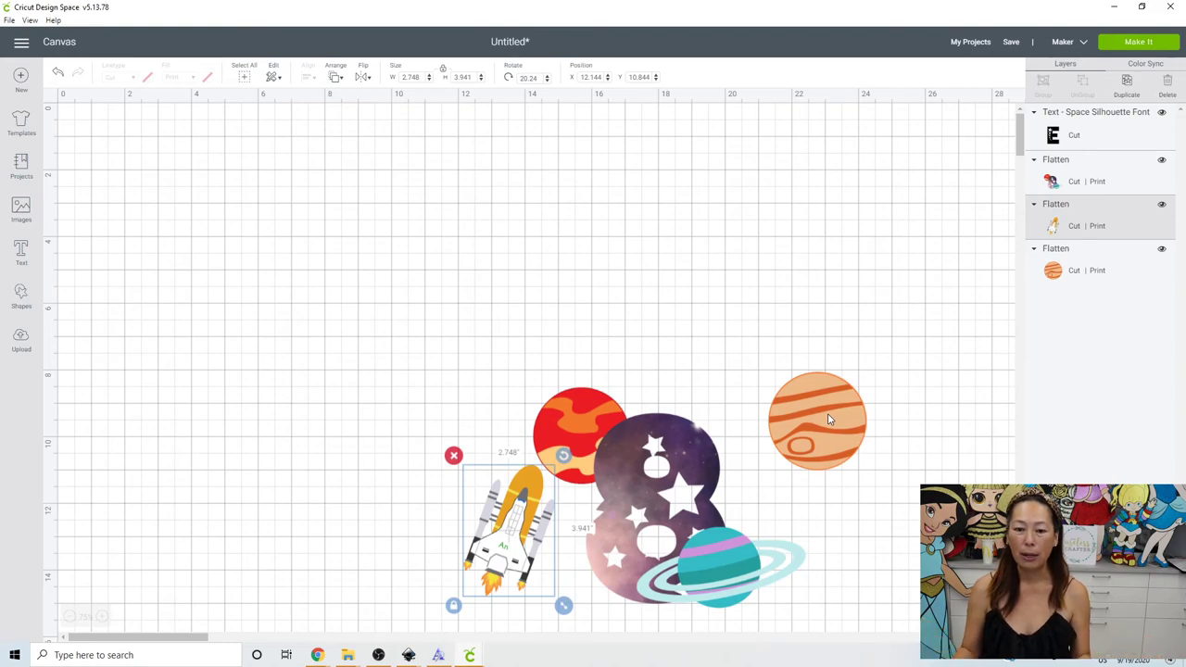
pyautogui.scroll(-5, 747, 362)
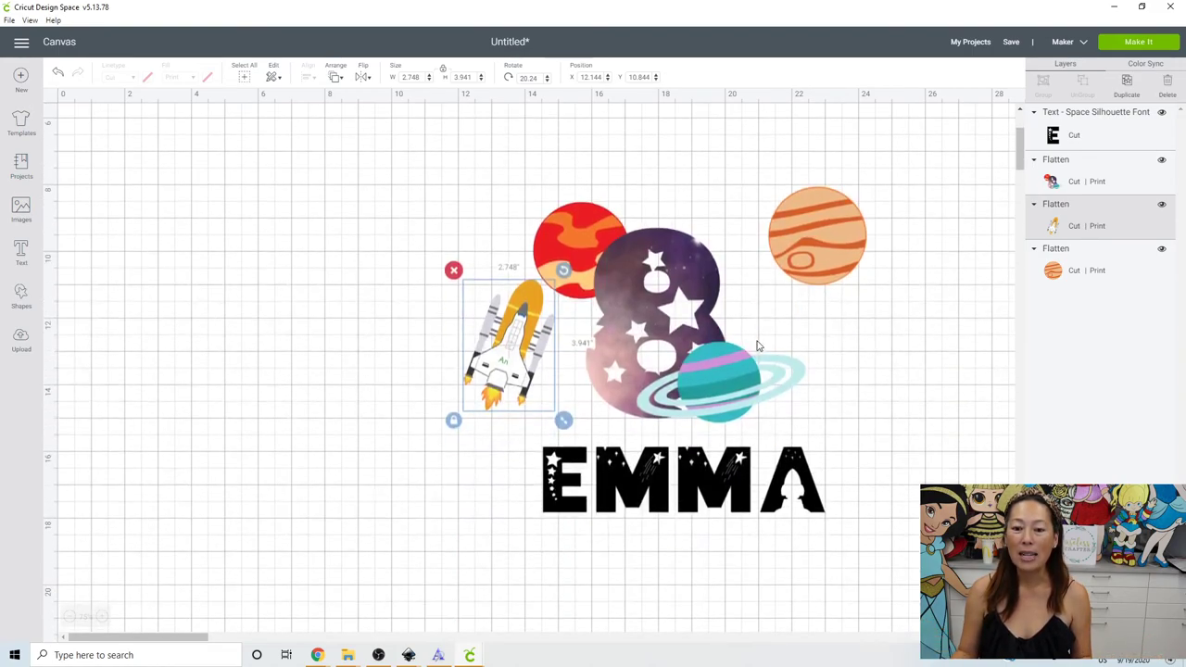
pyautogui.click(813, 269)
pyautogui.moveTo(805, 259); pyautogui.dragTo(773, 268)
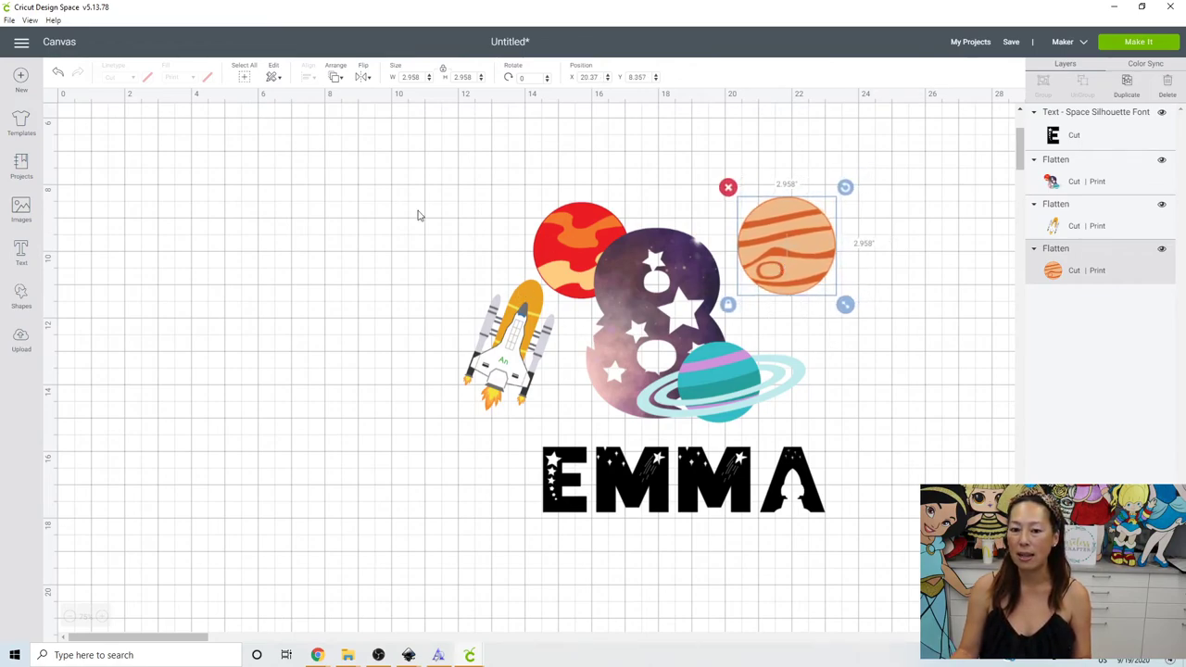
pyautogui.click(386, 190)
pyautogui.moveTo(392, 163); pyautogui.dragTo(865, 410)
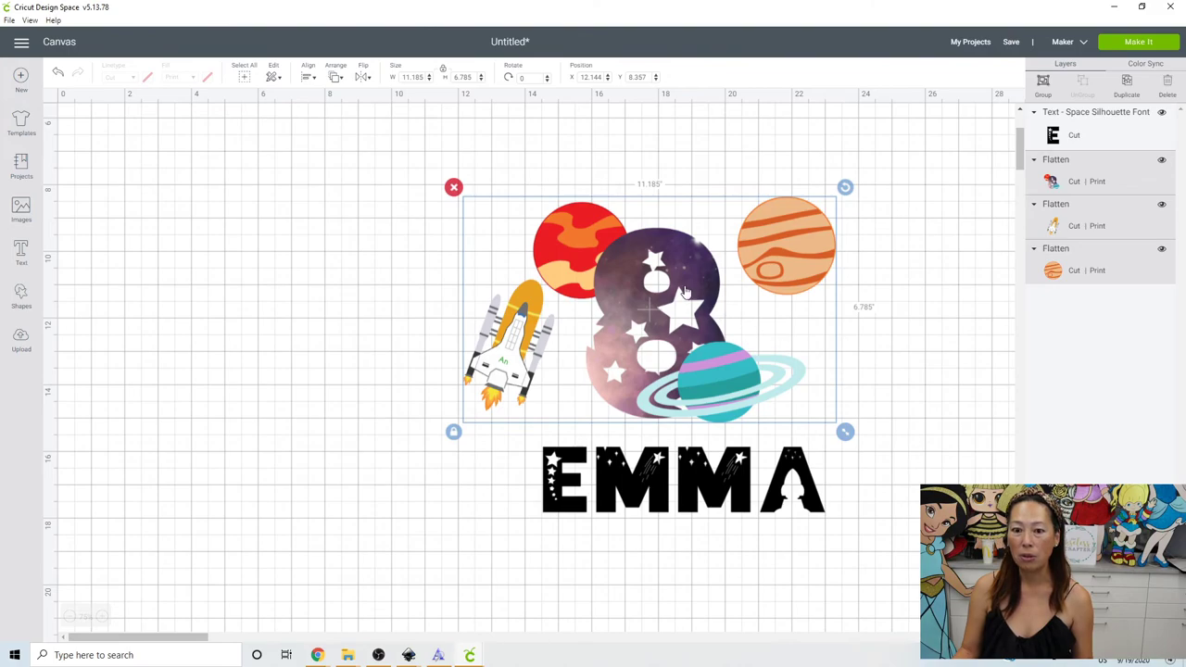
pyautogui.press('Delete')
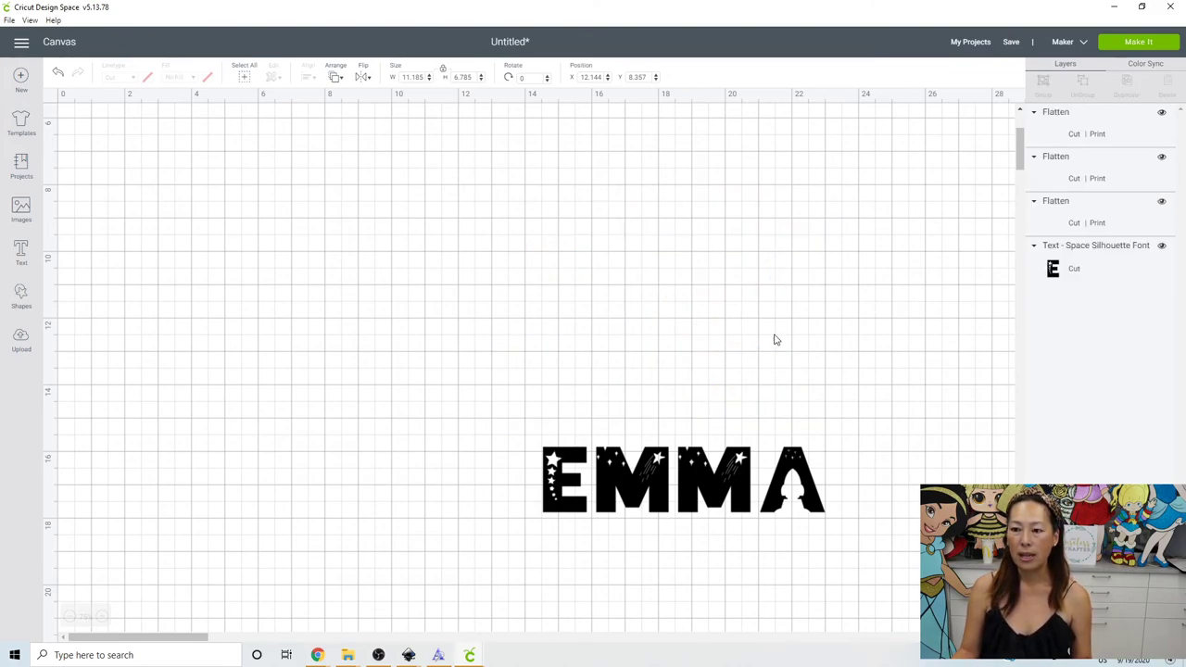
pyautogui.click(665, 314)
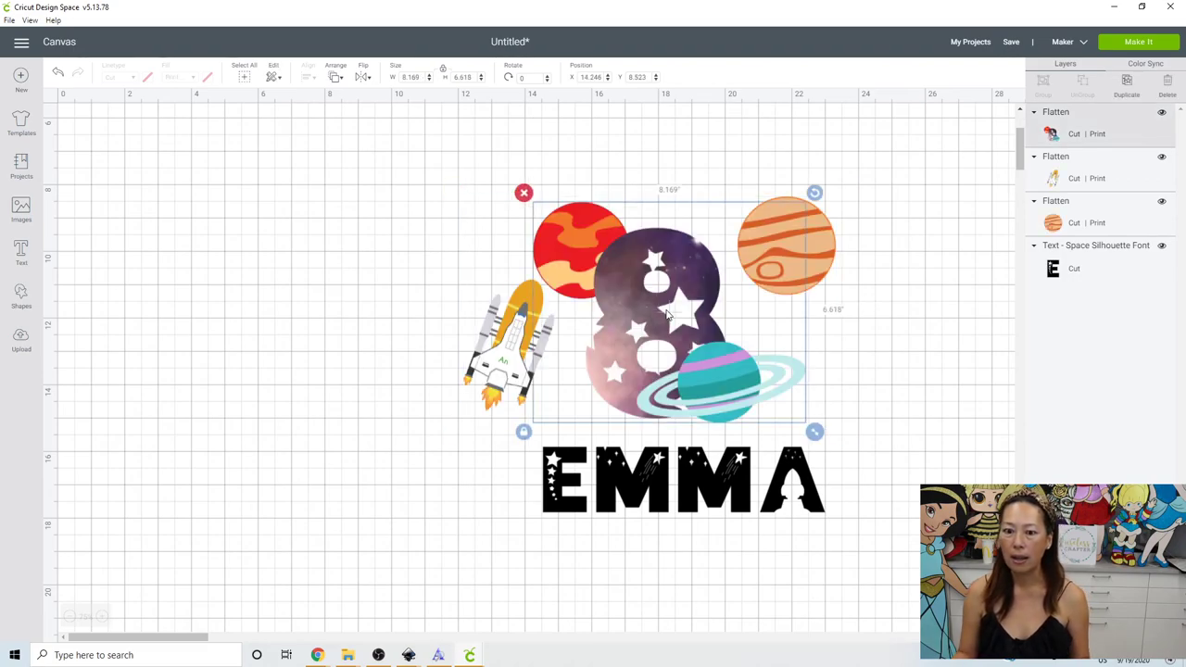
# Flatten the rocket, the orange planet and the 8 with its planets into one print layer, leaving out the name
pyautogui.click(425, 242)
pyautogui.moveTo(416, 182); pyautogui.dragTo(868, 405)
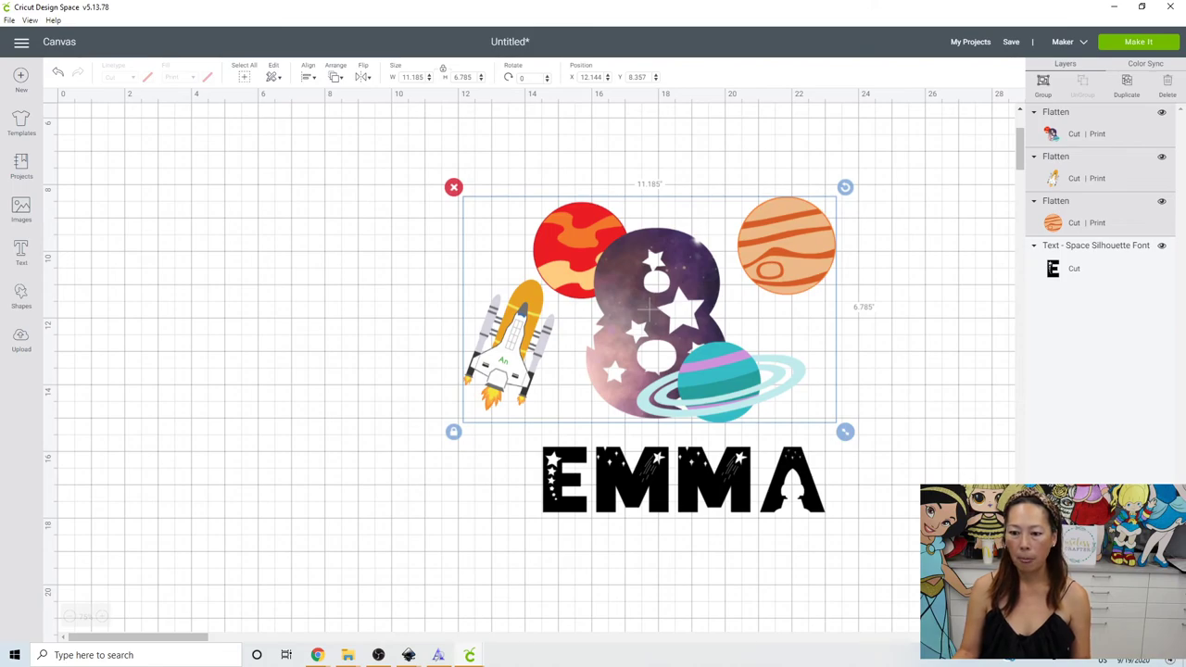
pyautogui.click(1131, 630)
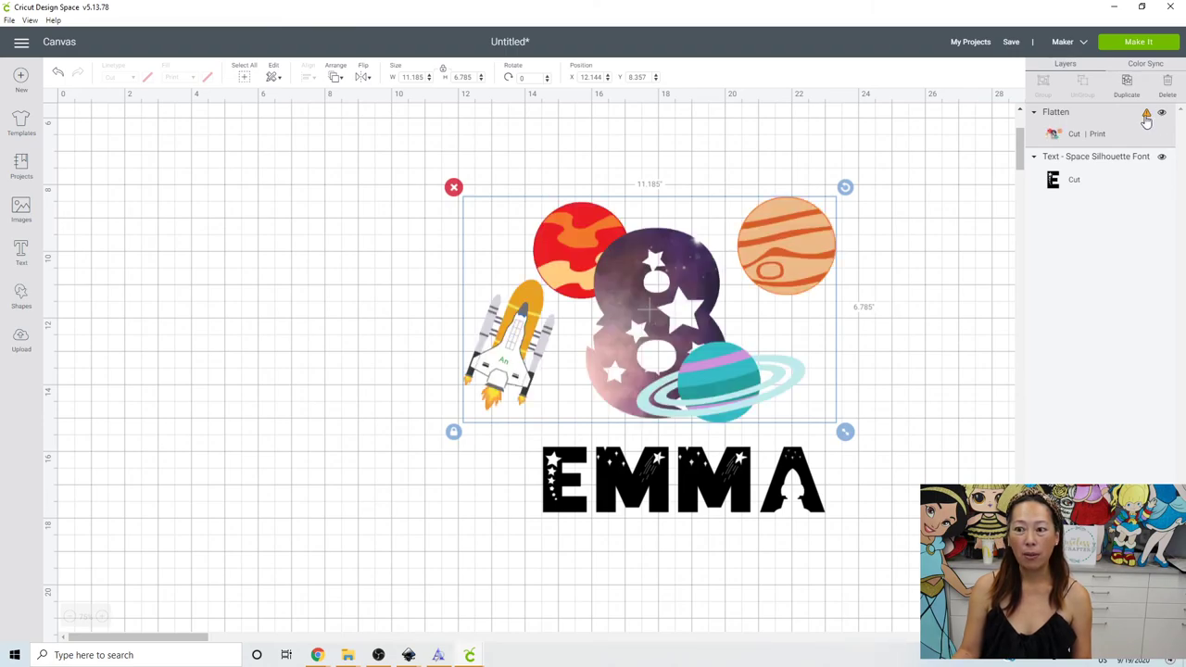
# Shrink the flattened artwork to a width of 9.25 inches and move it just above the name, at about X 14.13, Y 9.71
pyautogui.moveTo(1145, 118)
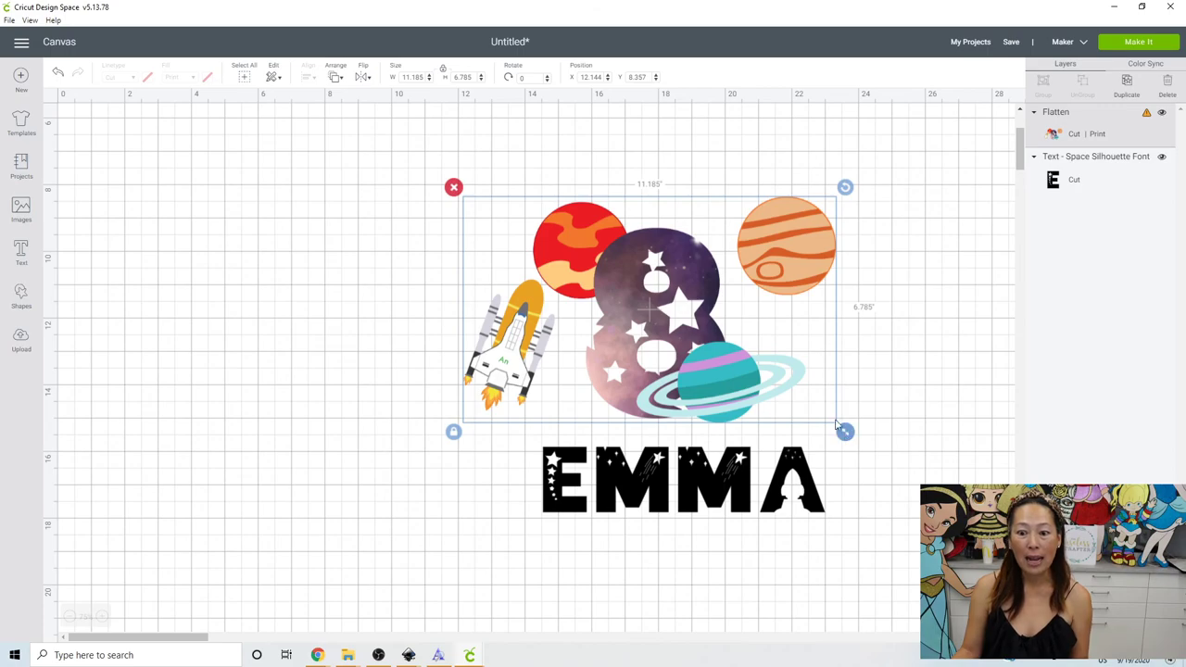
pyautogui.moveTo(845, 432); pyautogui.dragTo(810, 411)
pyautogui.moveTo(776, 361); pyautogui.dragTo(785, 387)
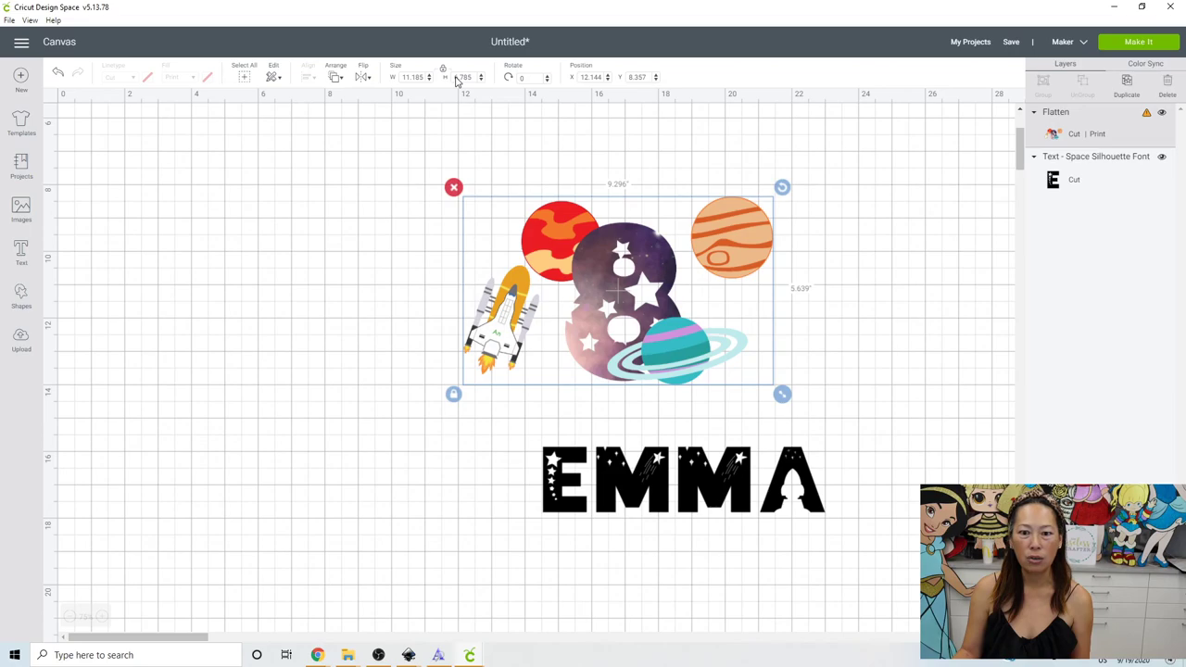
pyautogui.click(412, 78)
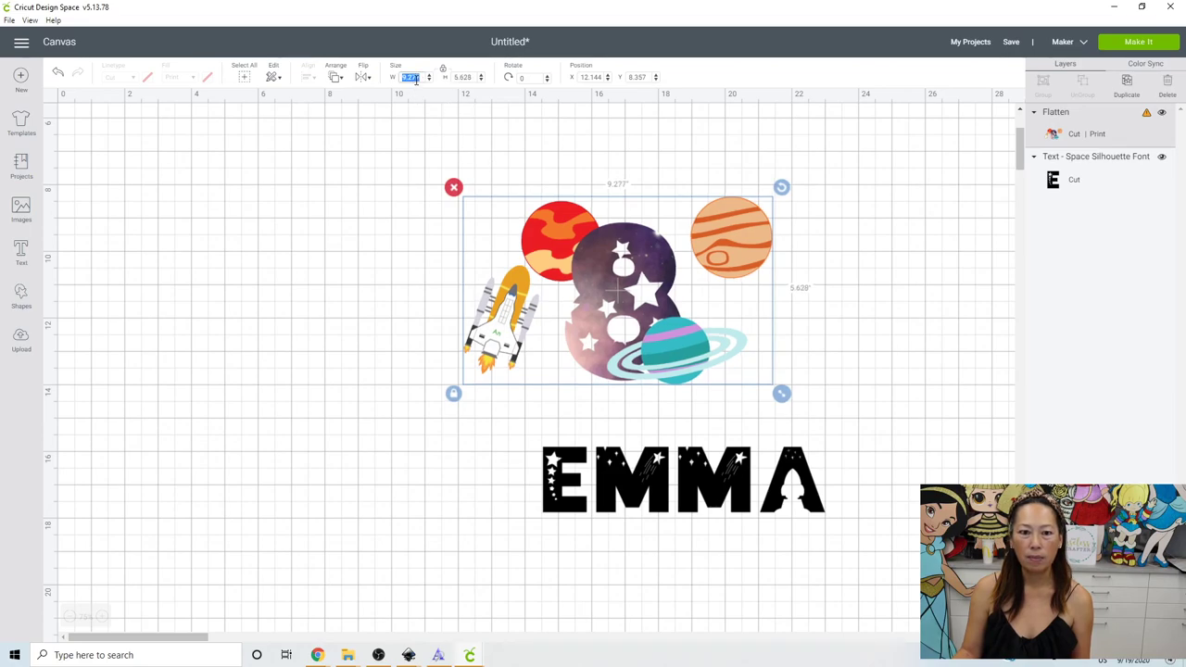
pyautogui.write('9.25')
pyautogui.press('Tab')
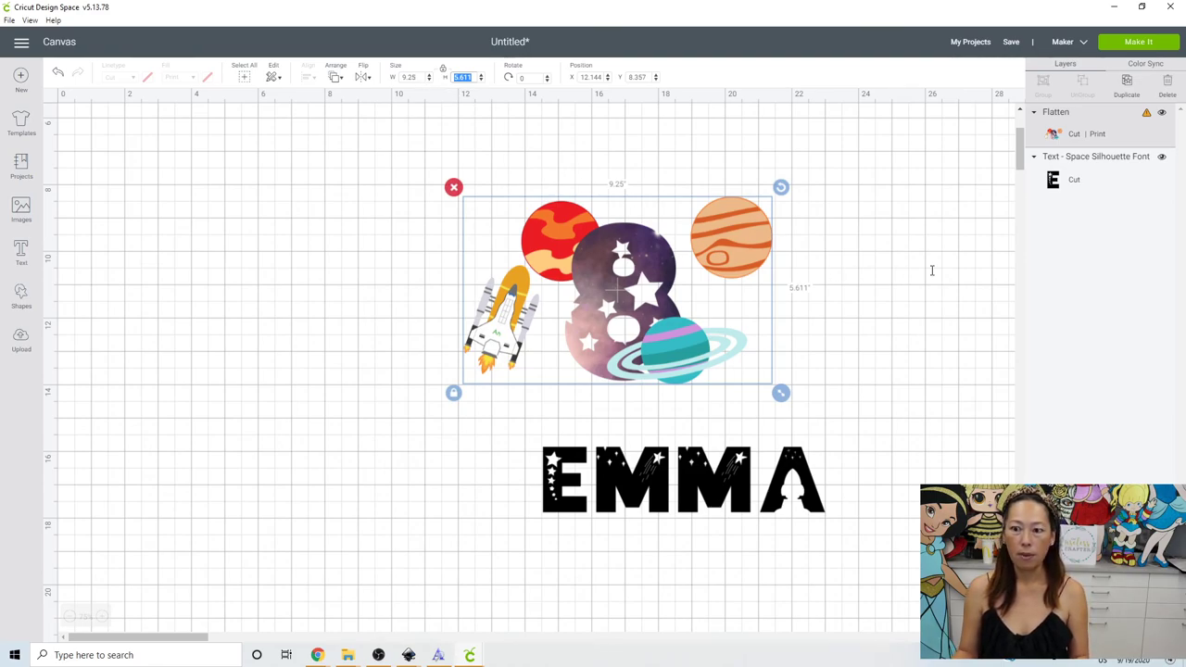
pyautogui.press('Tab')
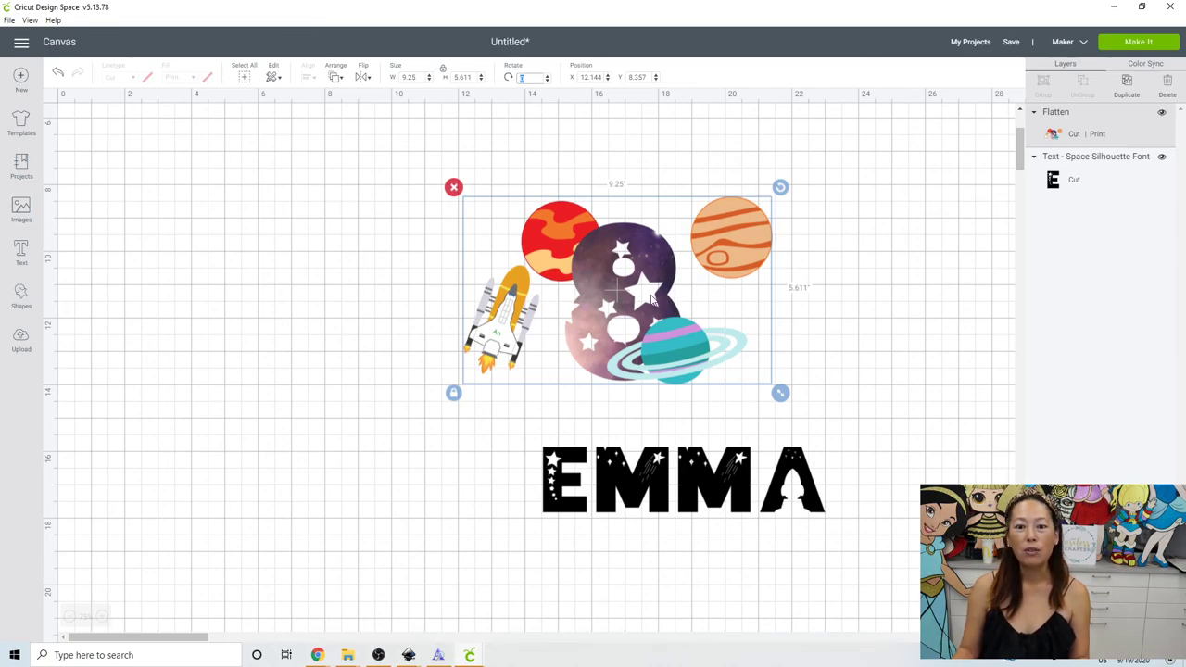
pyautogui.moveTo(672, 308); pyautogui.dragTo(719, 345)
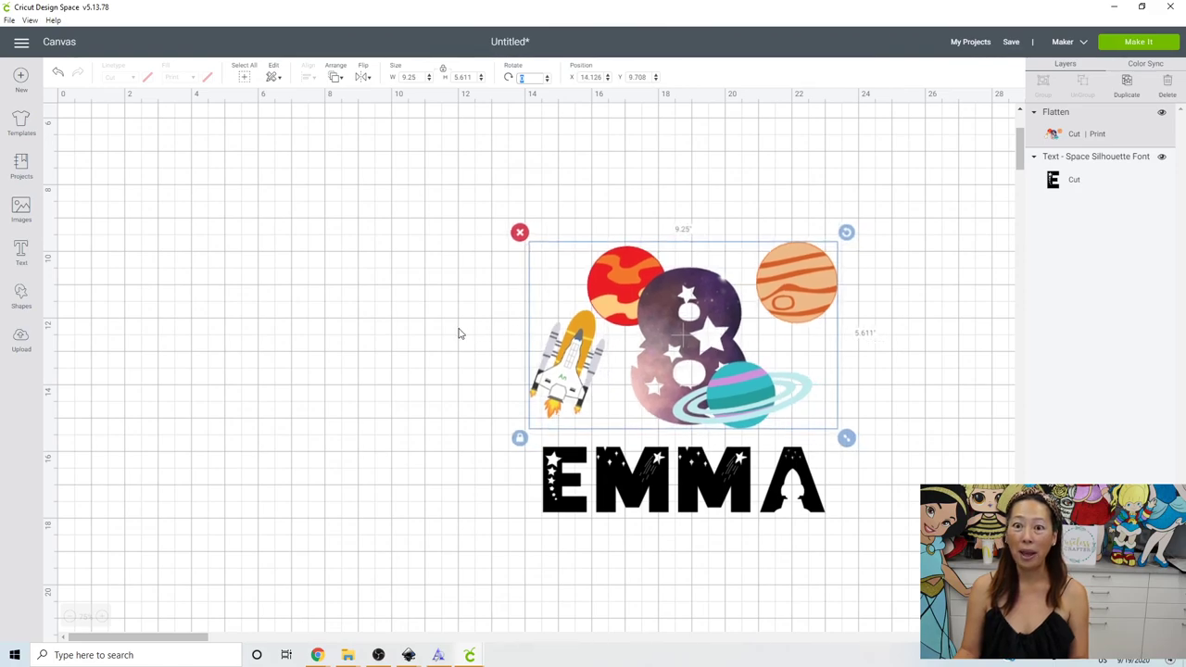
pyautogui.click(401, 327)
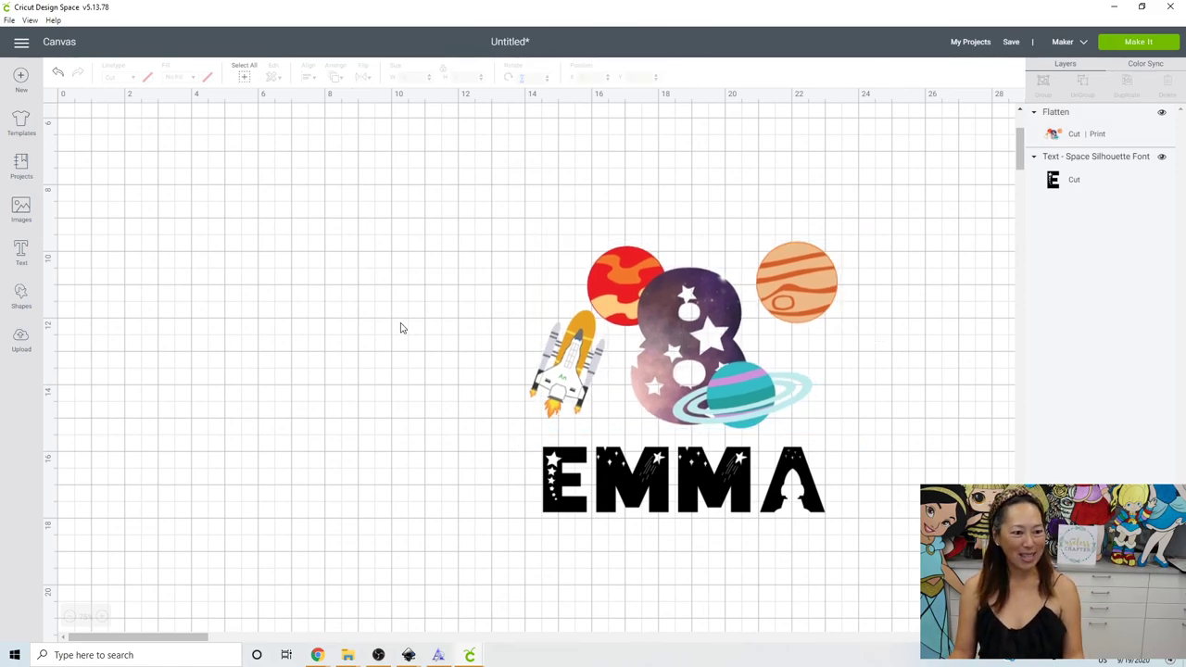